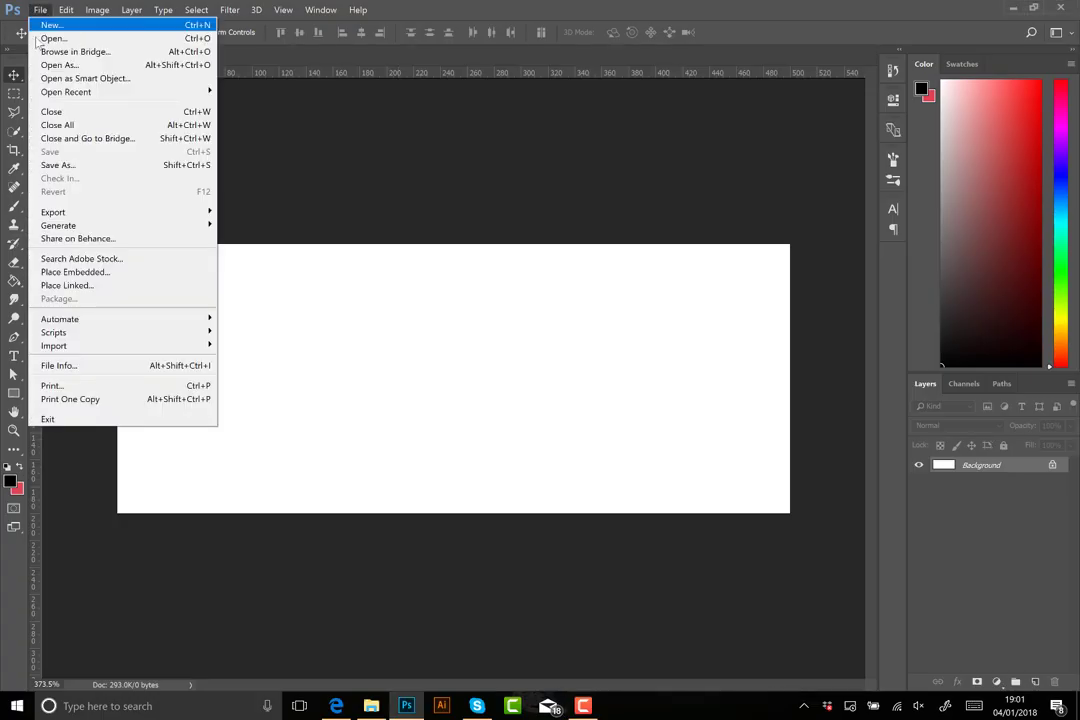
# Open the Brighton player cutout PNG from the Toby > brighton folder
pyautogui.click(53, 38)
pyautogui.click(215, 33)
pyautogui.doubleClick(340, 125)
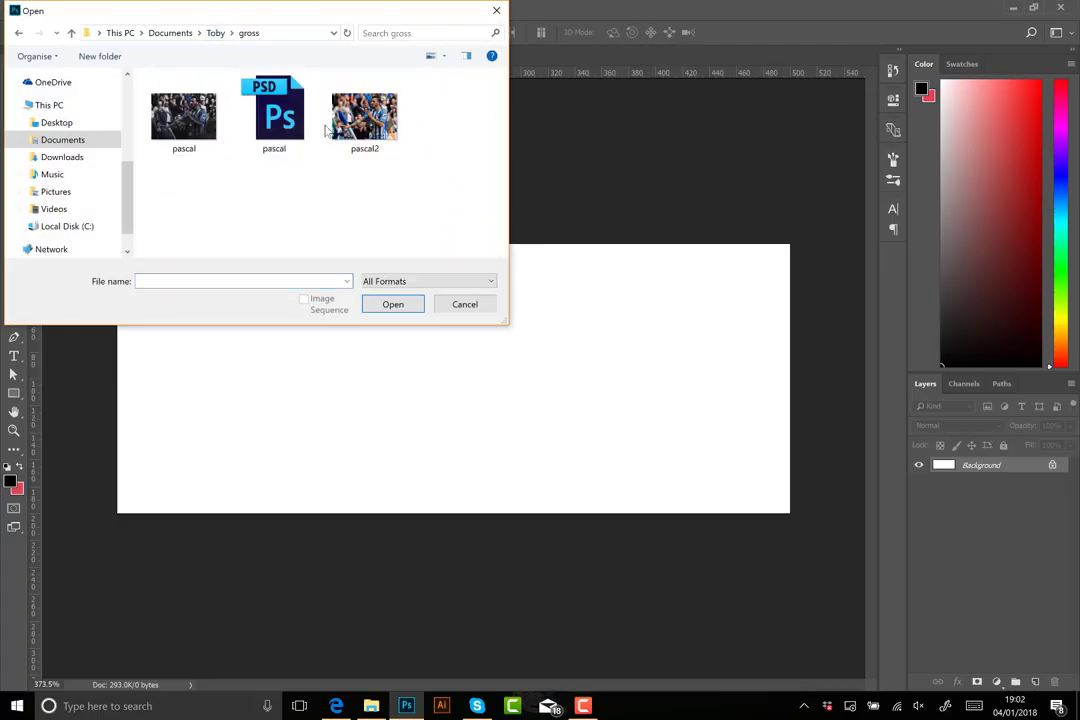
pyautogui.click(215, 33)
pyautogui.scroll(3, 390, 150)
pyautogui.scroll(-3, 405, 190)
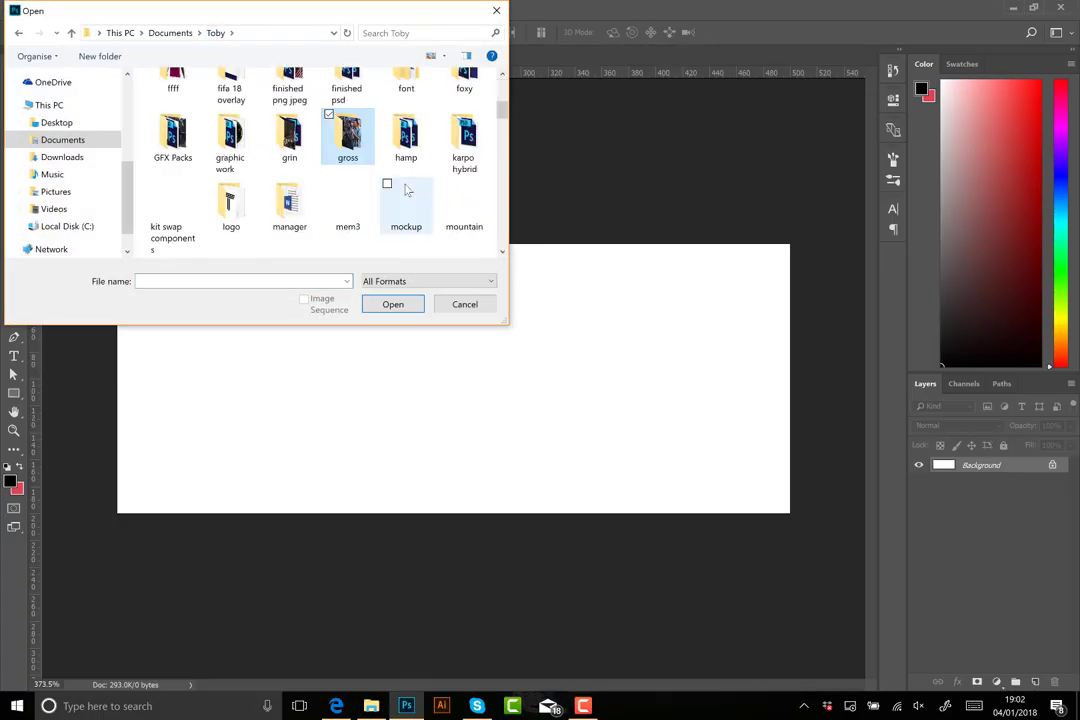
pyautogui.scroll(-1, 383, 180)
pyautogui.scroll(5, 365, 140)
pyautogui.doubleClick(355, 125)
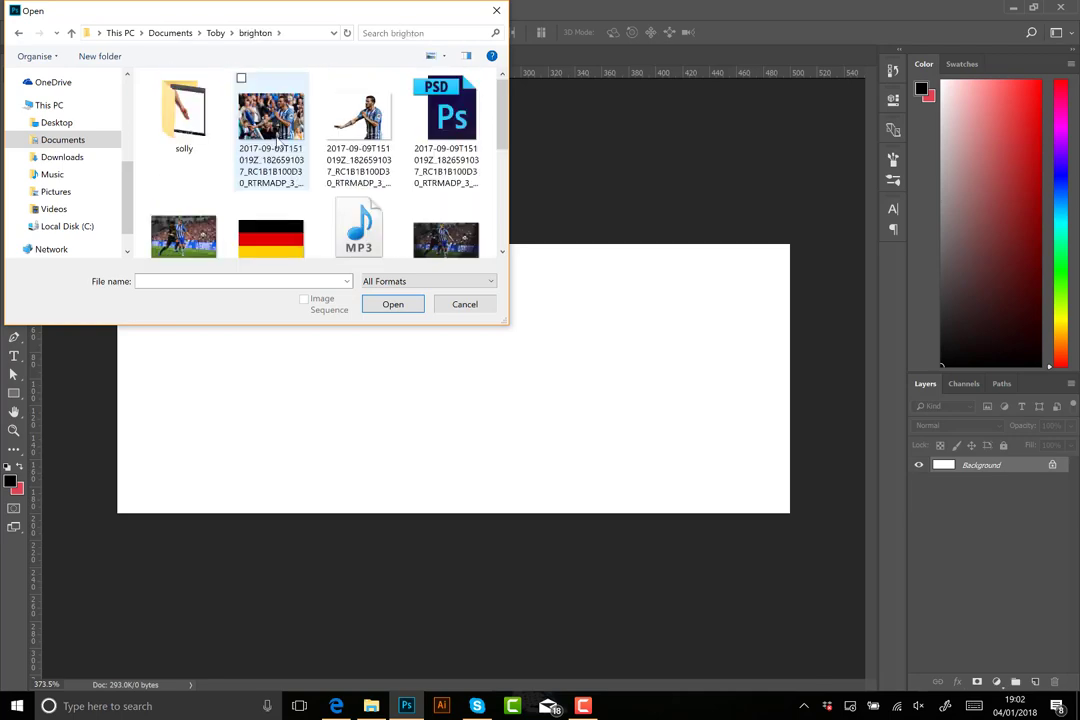
pyautogui.scroll(-3, 410, 172)
pyautogui.scroll(2, 410, 172)
pyautogui.click(446, 115)
pyautogui.doubleClick(446, 115)
# Move the player cutout into Untitled-1 and scale him down to fit the banner
pyautogui.moveTo(337, 55); pyautogui.dragTo(80, 410)
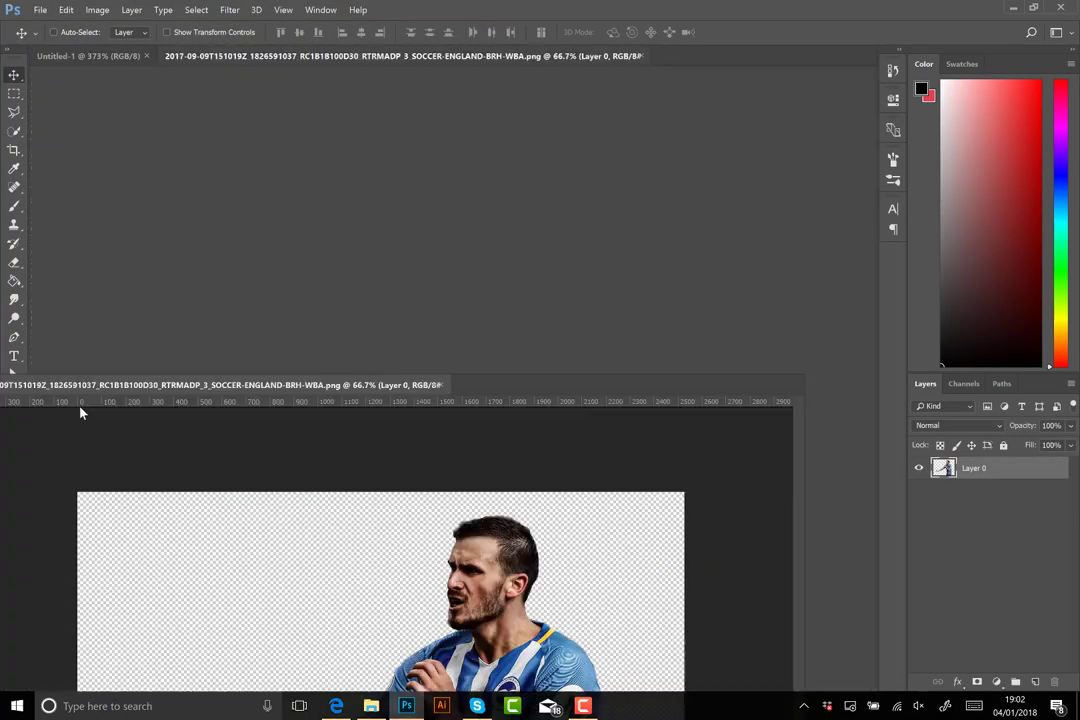
pyautogui.moveTo(795, 425); pyautogui.dragTo(565, 425)
pyautogui.click(551, 411)
pyautogui.scroll(-3, 450, 380)
pyautogui.hotkey('ctrl', 't')
pyautogui.moveTo(670, 166); pyautogui.dragTo(513, 320)
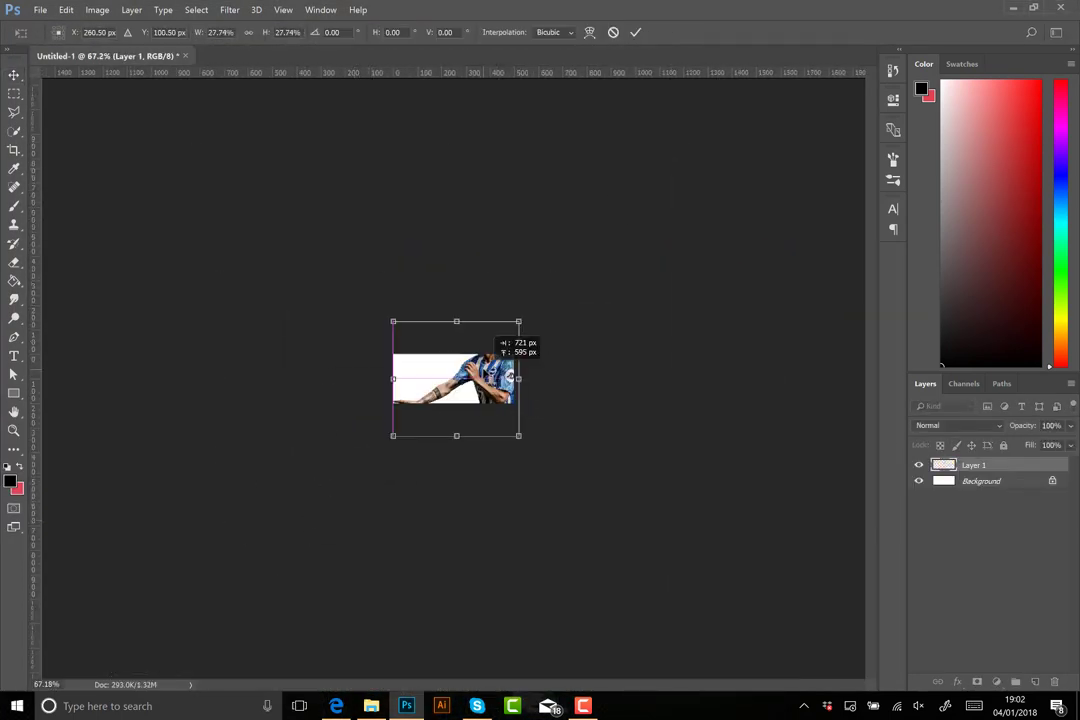
pyautogui.scroll(3, 603, 210)
pyautogui.moveTo(613, 201); pyautogui.dragTo(525, 306)
pyautogui.press('v')
pyautogui.click(466, 268)
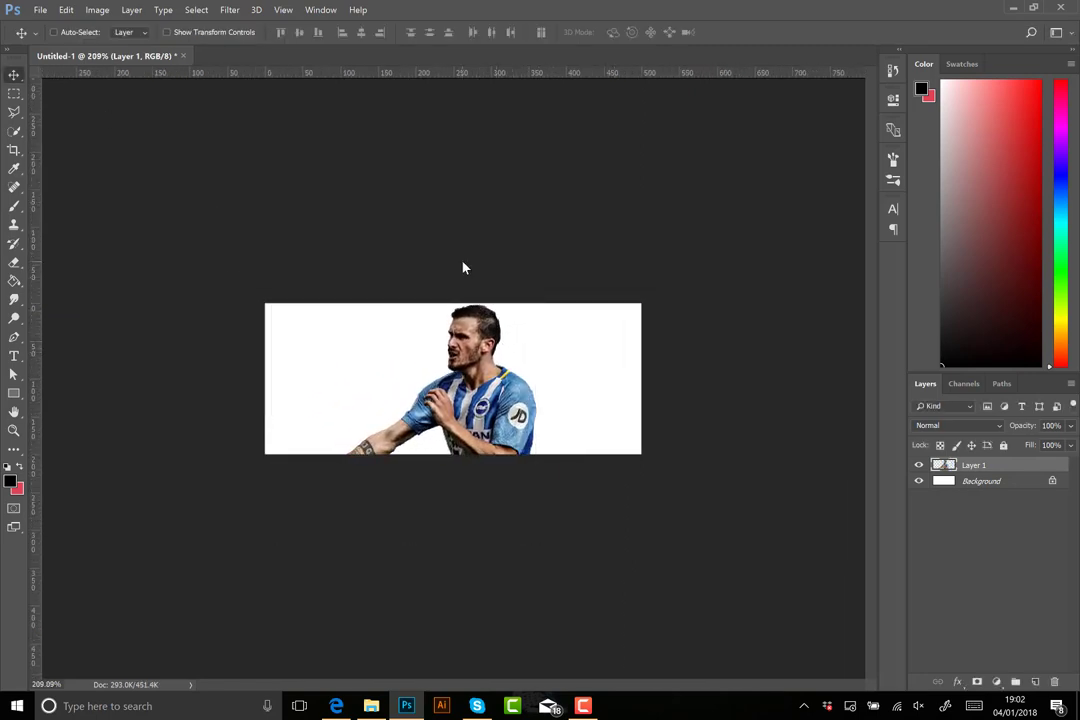
# Add new layers and fill Layer 2 solid black behind the player
pyautogui.hotkey('ctrl', '+')
pyautogui.click(995, 516)
pyautogui.press('g')
pyautogui.click(300, 439)
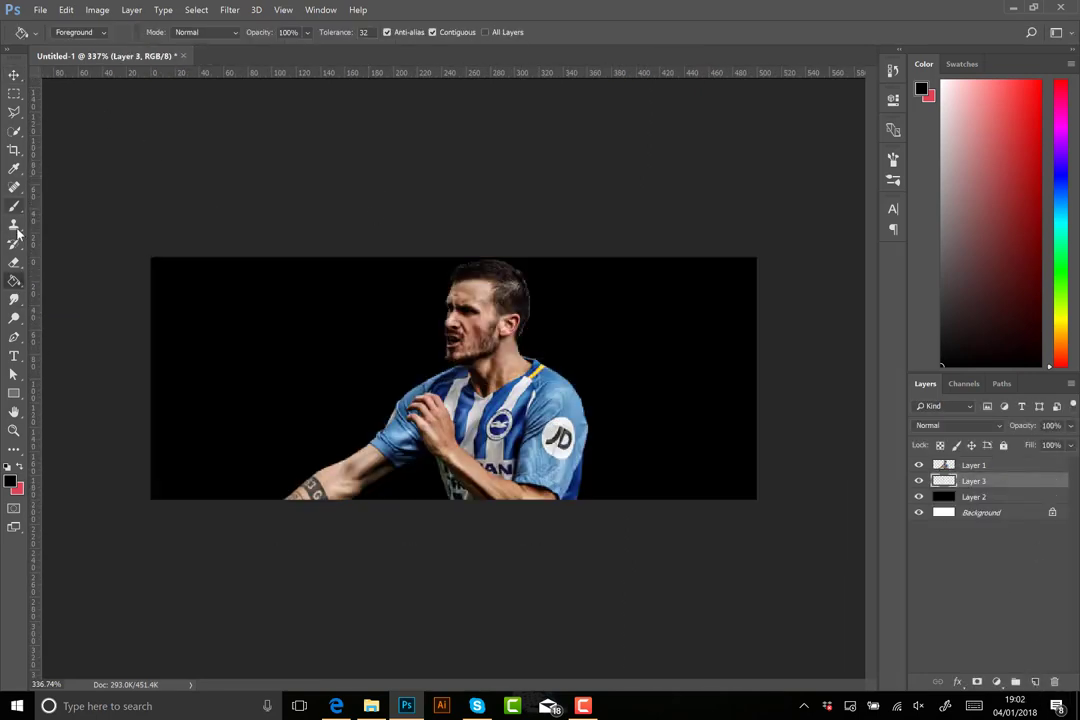
# Select a wide band across the banner and paint it the player's jersey blue
pyautogui.press('m')
pyautogui.moveTo(120, 303); pyautogui.dragTo(851, 453)
pyautogui.press('i')
pyautogui.click(440, 360)
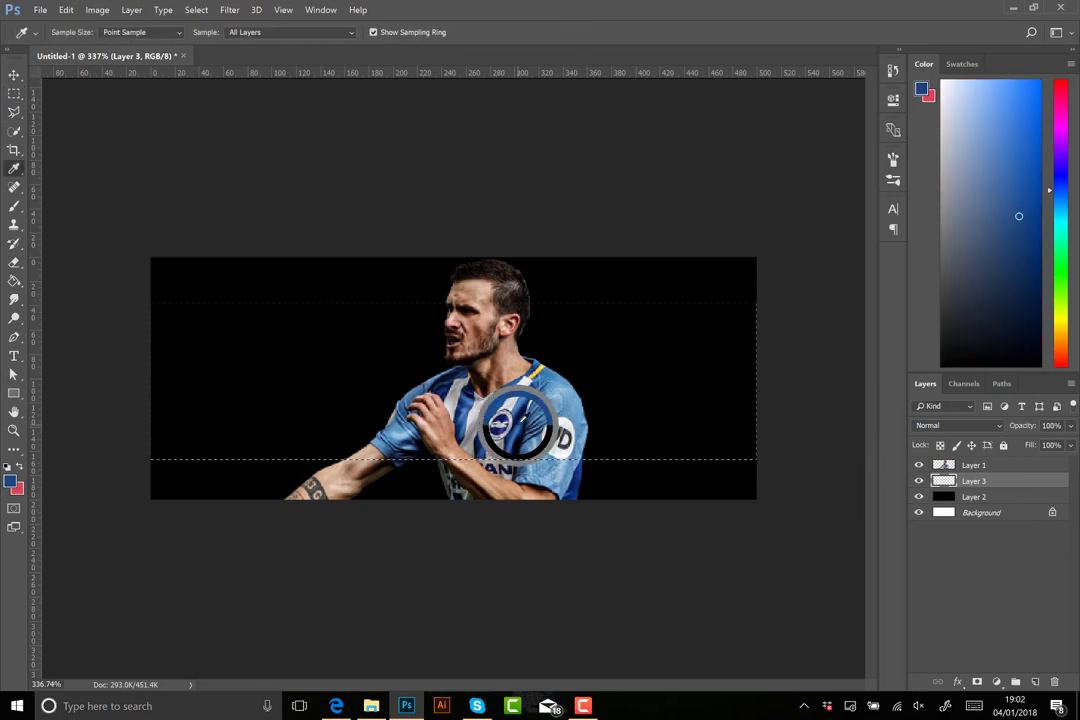
pyautogui.press('m')
pyautogui.press('b')
pyautogui.moveTo(169, 374); pyautogui.dragTo(90, 350)
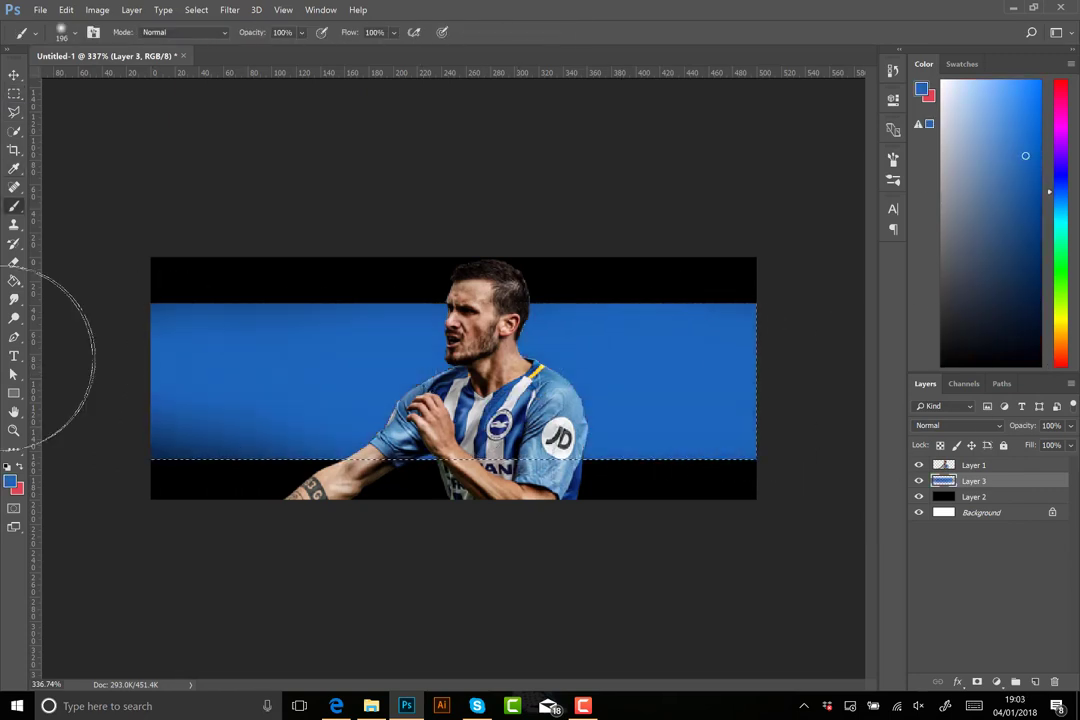
# Lower the blue band's top edge and apply a radial blur to it
pyautogui.hotkey('ctrl', 't')
pyautogui.moveTo(453, 302)
pyautogui.mouseDown()
pyautogui.moveTo(453, 345)
pyautogui.moveTo(453, 322)
pyautogui.mouseUp()
pyautogui.press('v')
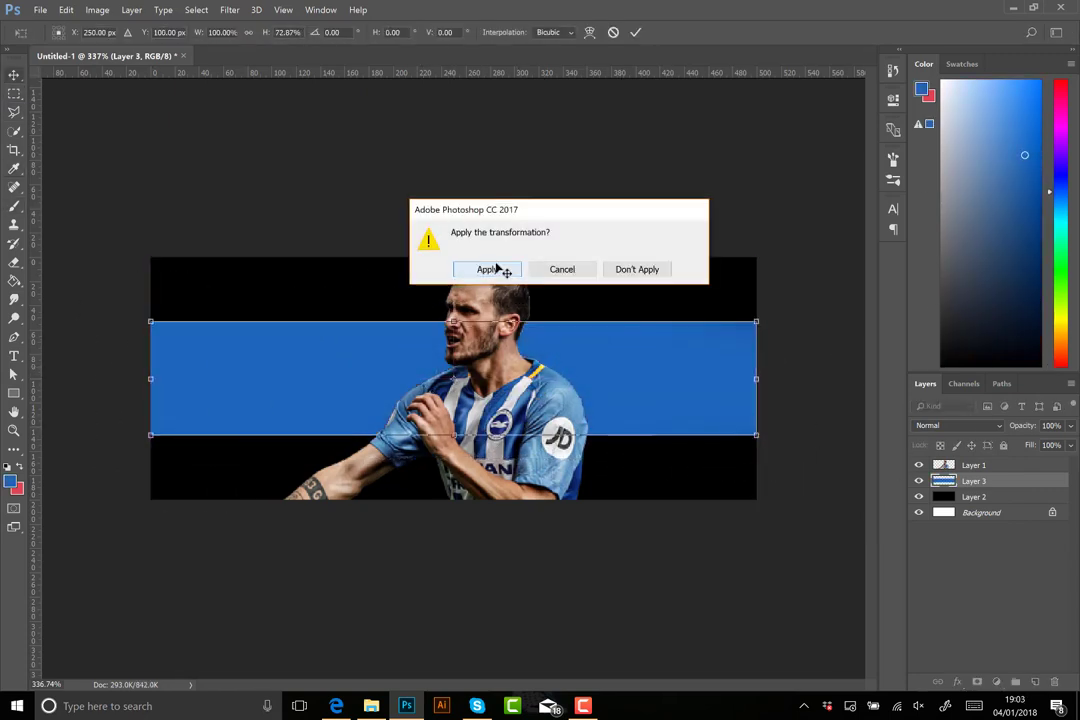
pyautogui.click(489, 270)
pyautogui.click(229, 9)
pyautogui.click(182, 261)
# Try Overlay blending on the blue band, then return it to Normal
pyautogui.click(653, 195)
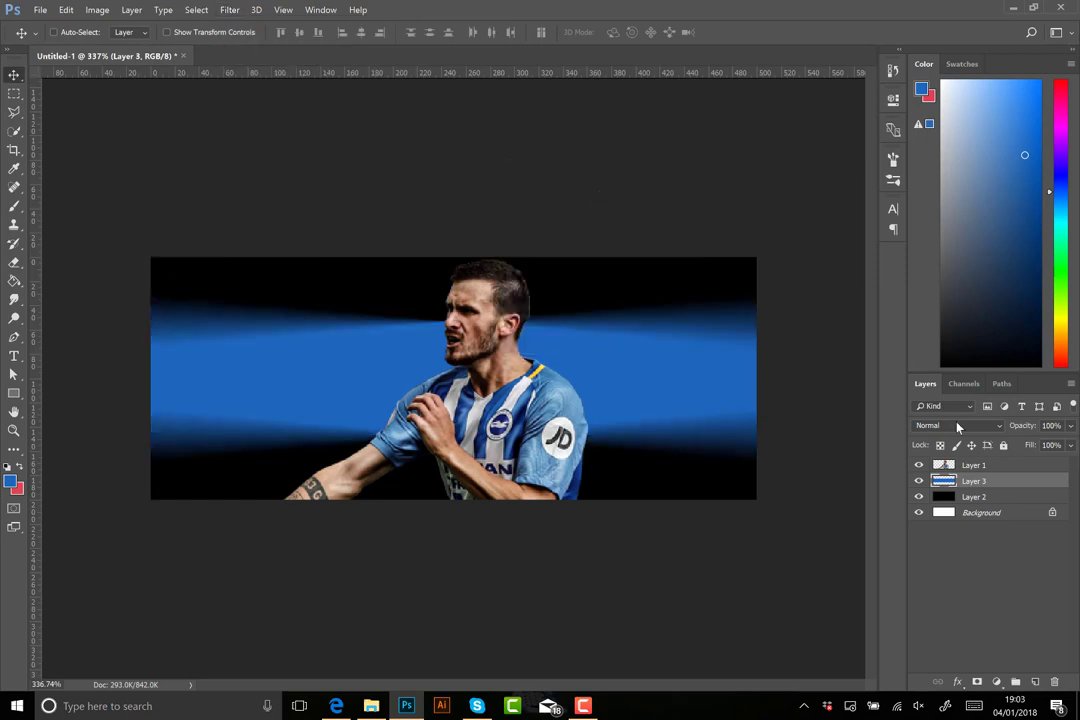
pyautogui.scroll(-12, 957, 425)
pyautogui.scroll(5, 960, 425)
pyautogui.scroll(2, 960, 425)
pyautogui.scroll(2, 960, 425)
pyautogui.hotkey('shift', 'alt', 'n')
# Apply a Motion Blur to the blue band with increased distance
pyautogui.click(229, 9)
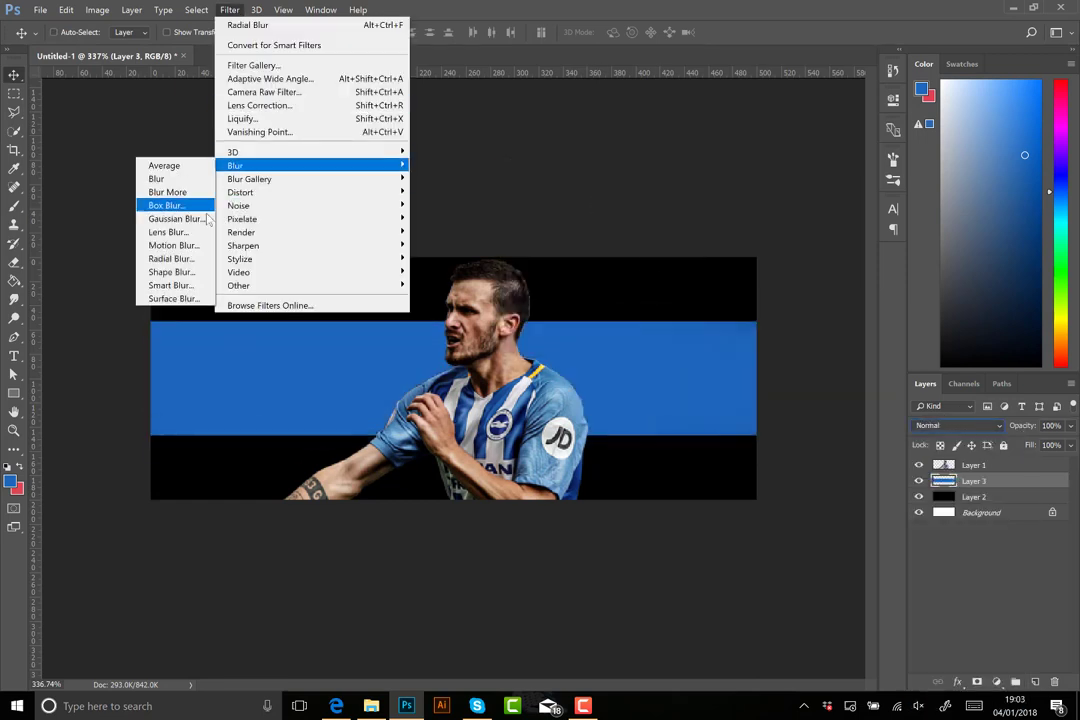
pyautogui.click(168, 248)
pyautogui.moveTo(745, 368); pyautogui.dragTo(754, 366)
pyautogui.press('Return')
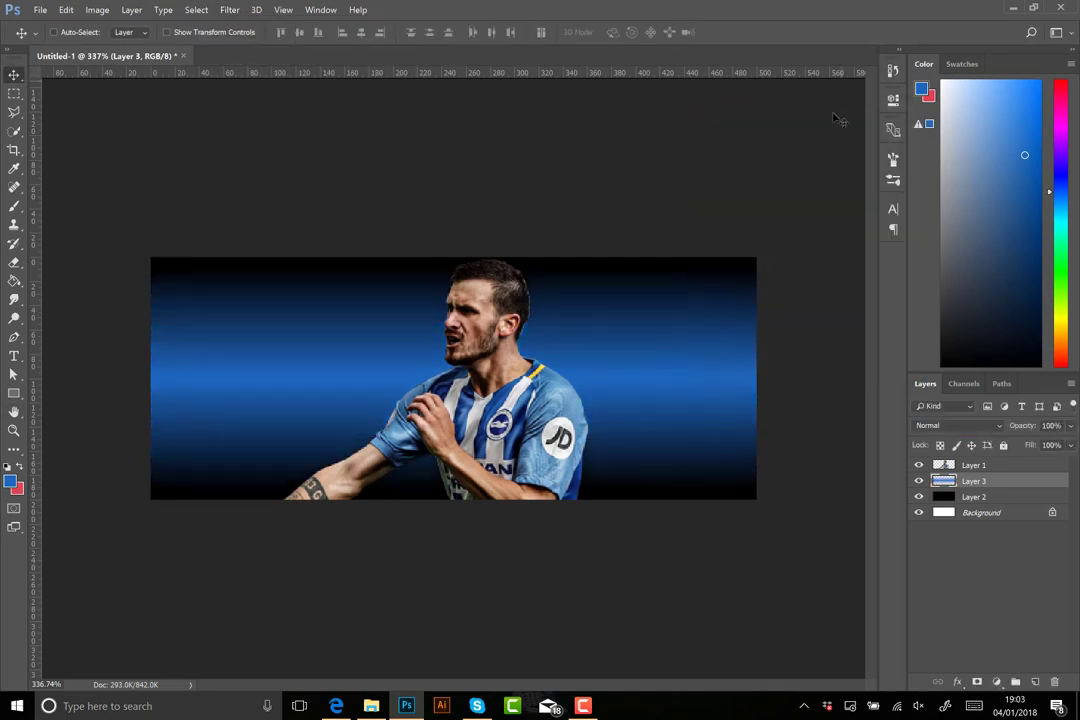
pyautogui.hotkey('ctrl', 'o')
# Open Stadium Pack.psd from the backgrounds folder
pyautogui.doubleClick(231, 98)
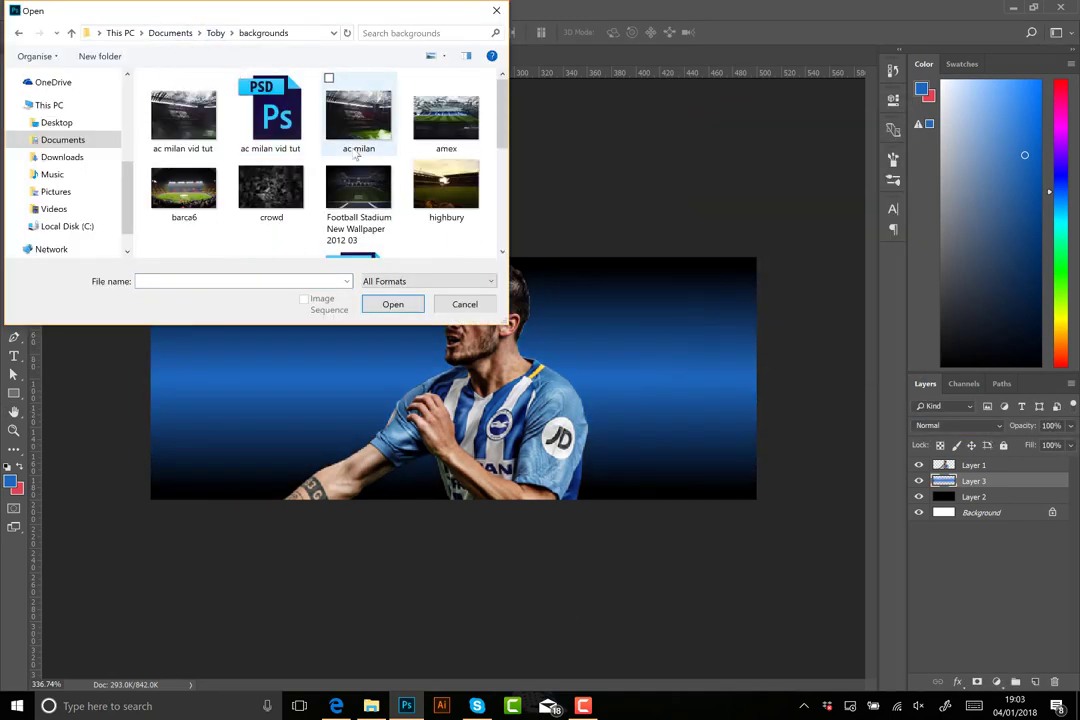
pyautogui.scroll(-2, 356, 155)
pyautogui.scroll(-2, 356, 155)
pyautogui.scroll(-2, 340, 150)
pyautogui.doubleClick(181, 185)
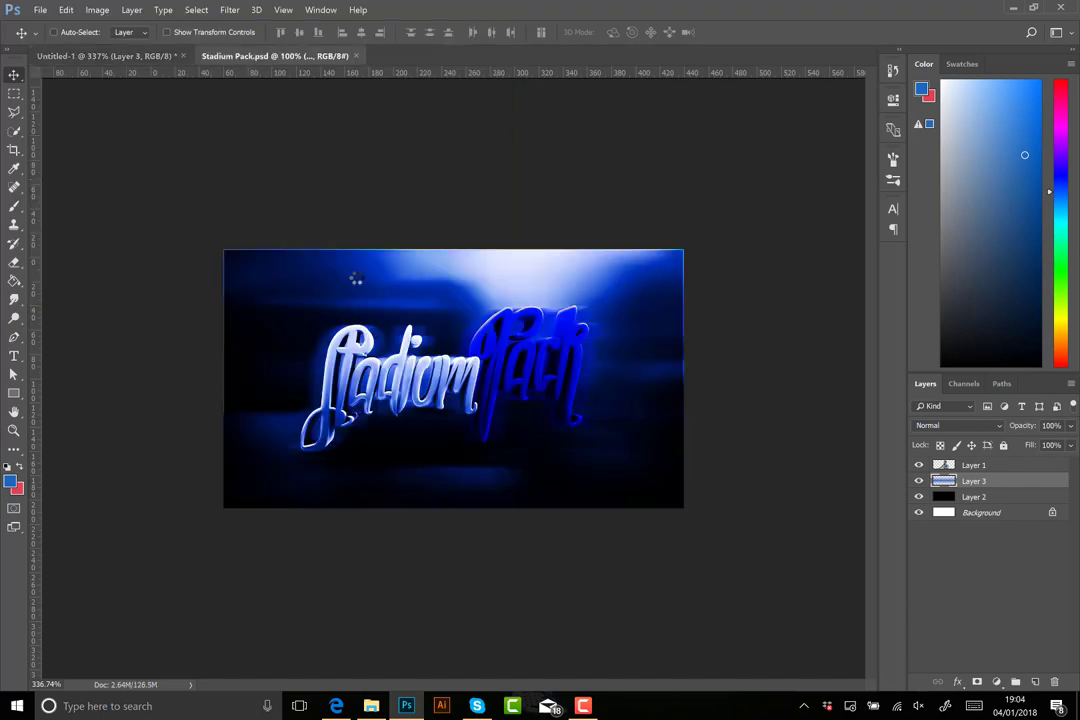
# Toggle layer visibility in the STADIUMS group to preview different stadiums
pyautogui.click(932, 484)
pyautogui.scroll(-1, 920, 520)
pyautogui.click(923, 612)
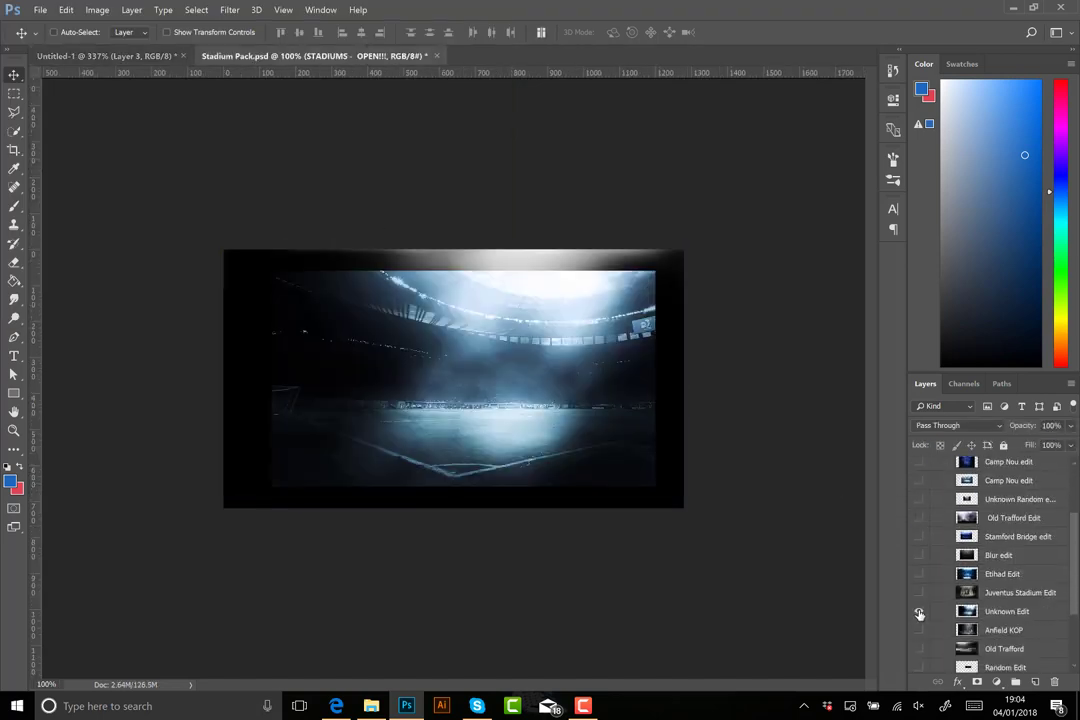
pyautogui.click(919, 545)
pyautogui.scroll(-2, 919, 545)
pyautogui.scroll(-2, 919, 545)
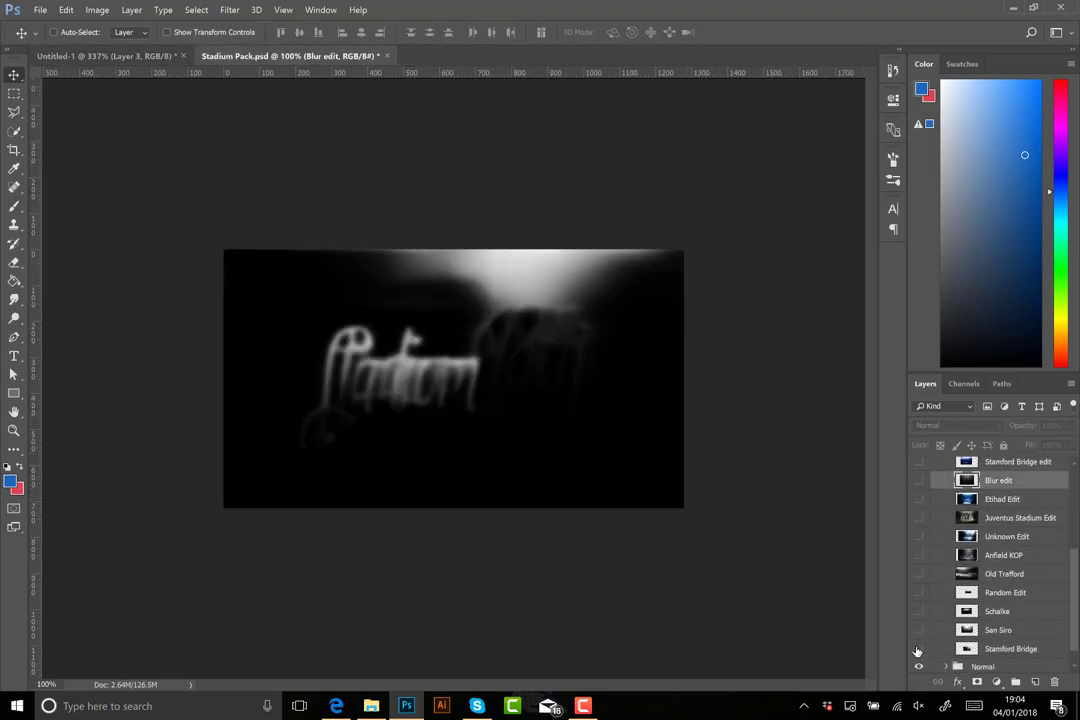
pyautogui.click(919, 487)
pyautogui.scroll(4, 921, 495)
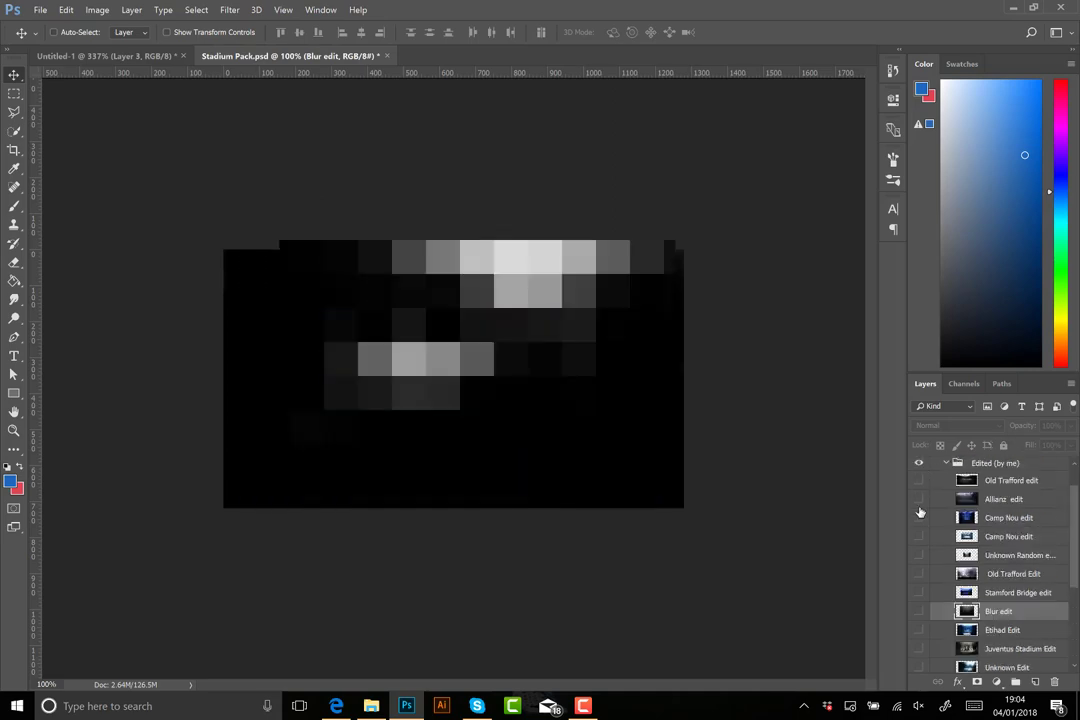
pyautogui.click(919, 499)
# Close Stadium Pack.psd and cancel the file-open window
pyautogui.click(107, 56)
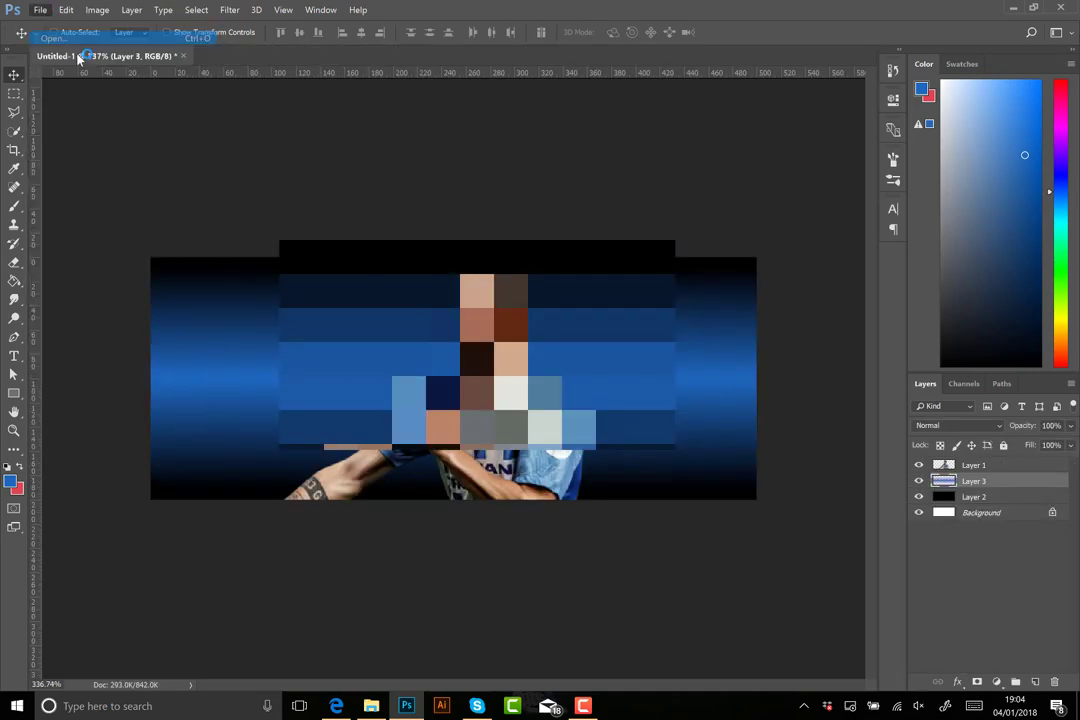
pyautogui.scroll(-2, 157, 108)
pyautogui.scroll(2, 157, 108)
pyautogui.press('Escape')
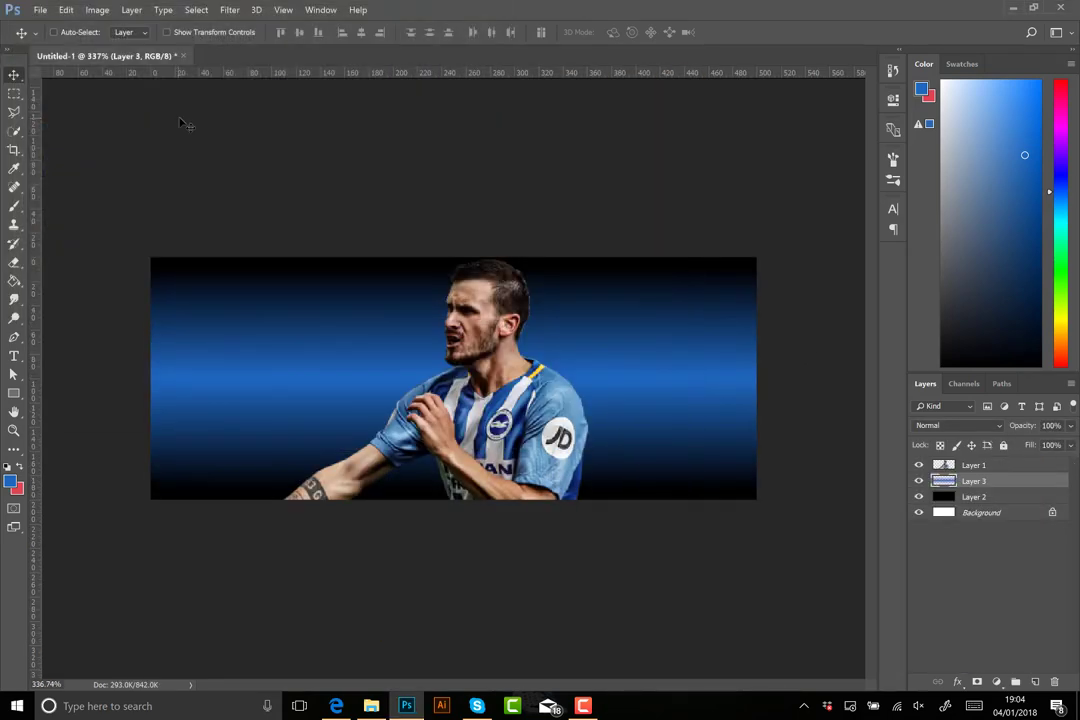
# Bring the stadium image into the banner, scaled to about 64% and positioned
pyautogui.moveTo(330, 56); pyautogui.dragTo(150, 370)
pyautogui.moveTo(150, 500); pyautogui.dragTo(450, 380)
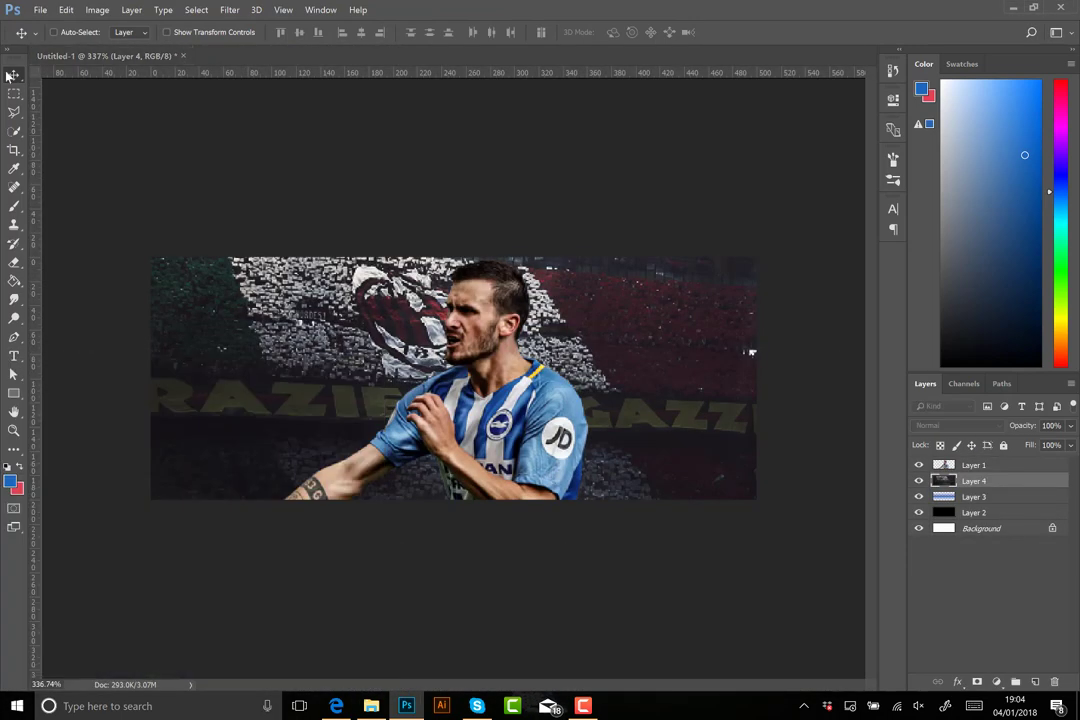
pyautogui.hotkey('ctrl', 't')
pyautogui.moveTo(797, 112); pyautogui.dragTo(592, 286)
pyautogui.moveTo(450, 440); pyautogui.dragTo(517, 464)
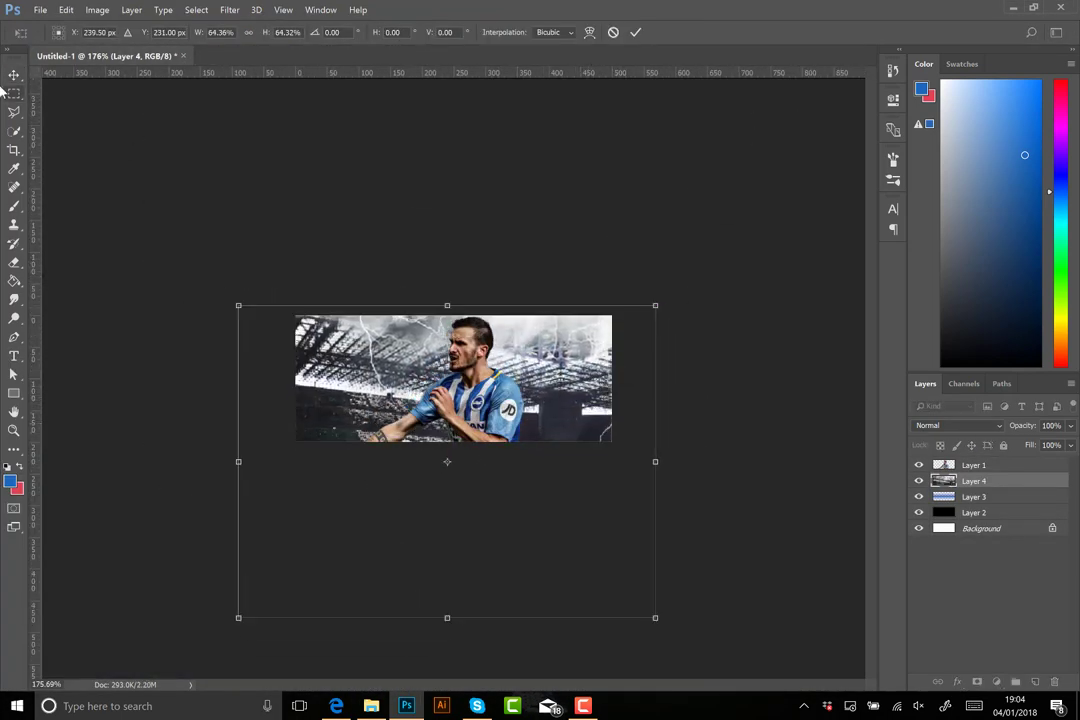
pyautogui.click(14, 75)
pyautogui.click(490, 268)
# Move the blue band layer above the stadium and set it to Overlay
pyautogui.moveTo(983, 500); pyautogui.dragTo(975, 478)
pyautogui.click(958, 425)
pyautogui.click(928, 569)
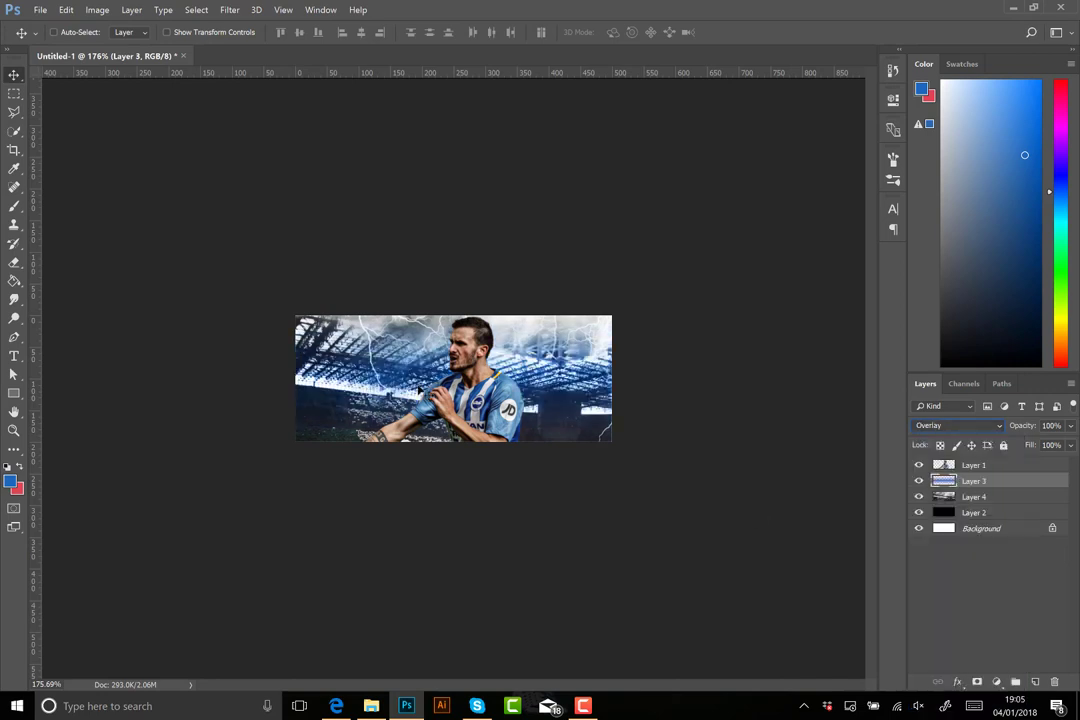
pyautogui.press('e')
pyautogui.scroll(2, 453, 378)
# Add a layer mask to the stadium and mask out the lightning and lower area
pyautogui.click(72, 32)
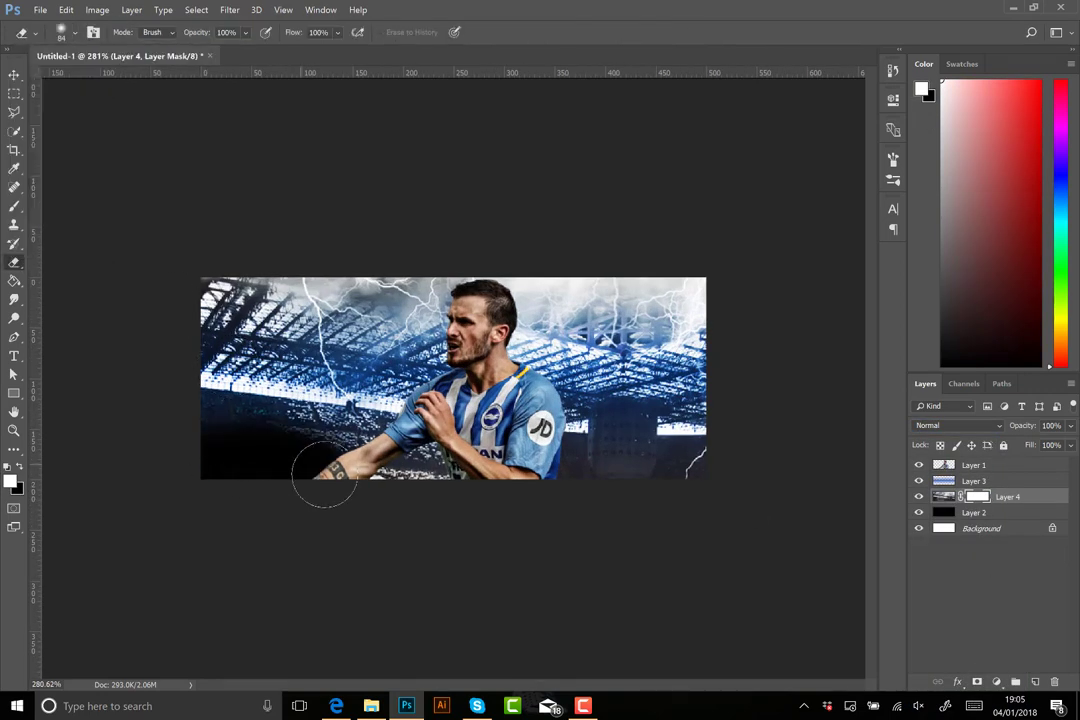
pyautogui.click(72, 32)
pyautogui.moveTo(337, 445); pyautogui.dragTo(120, 241)
pyautogui.moveTo(250, 300); pyautogui.dragTo(650, 300)
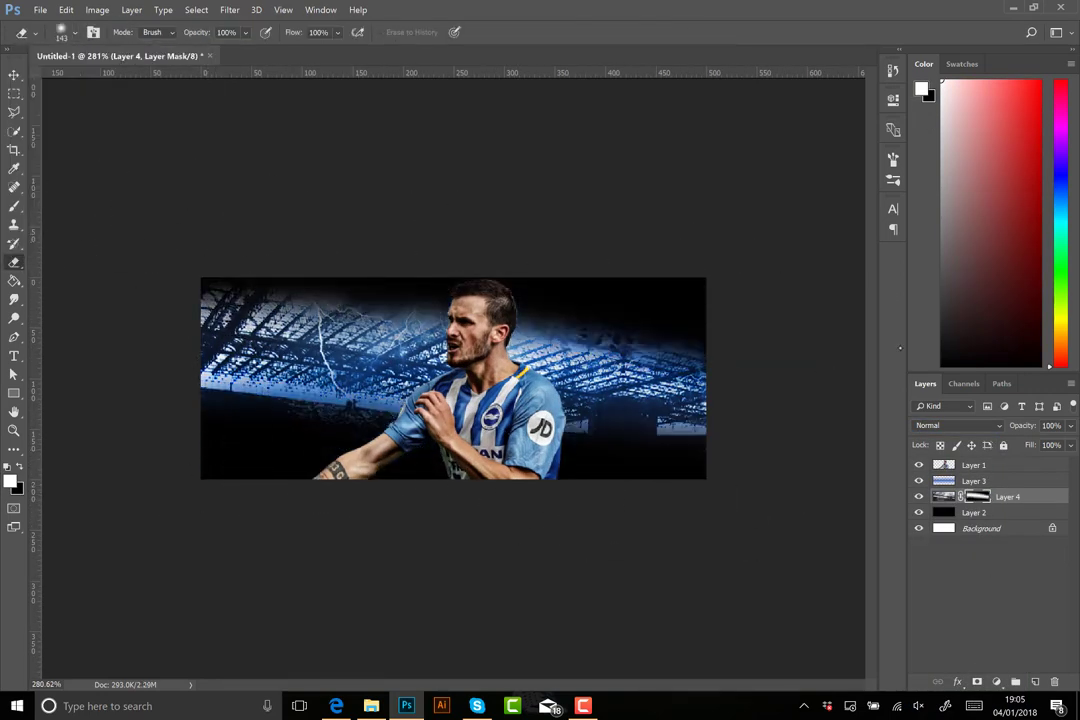
pyautogui.moveTo(1020, 425); pyautogui.dragTo(1025, 430)
# Set the stadium to Overlay above the blue band, repaint its mask, and add Layer 5
pyautogui.click(958, 425)
pyautogui.moveTo(1000, 496); pyautogui.dragTo(1000, 480)
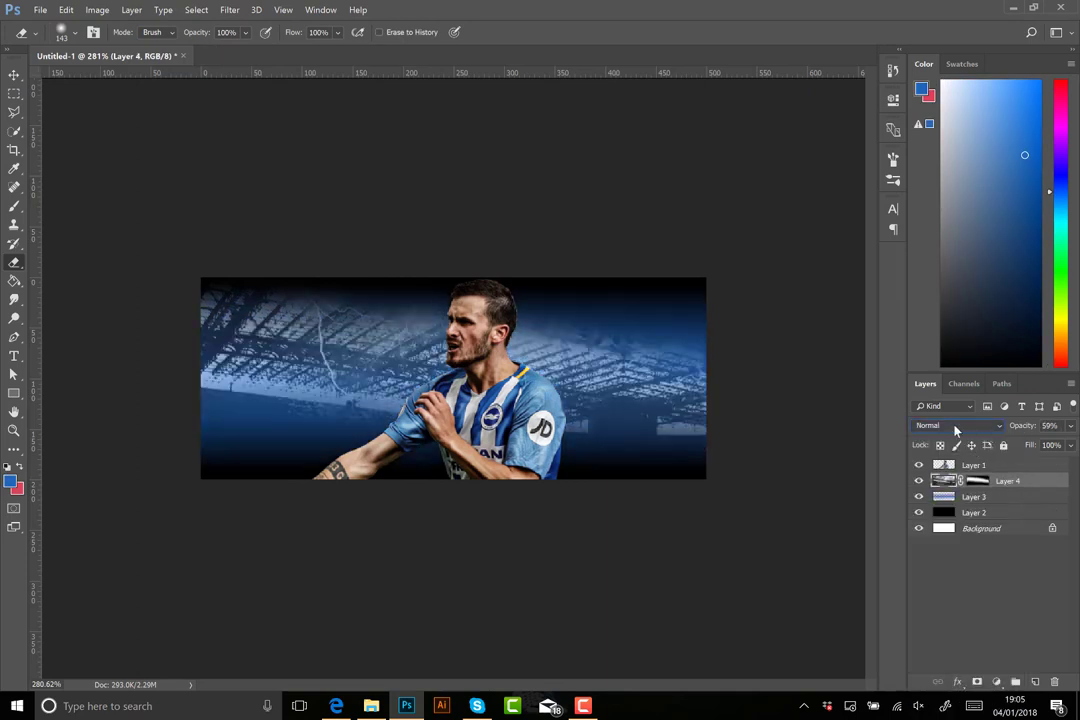
pyautogui.click(977, 481)
pyautogui.press('d')
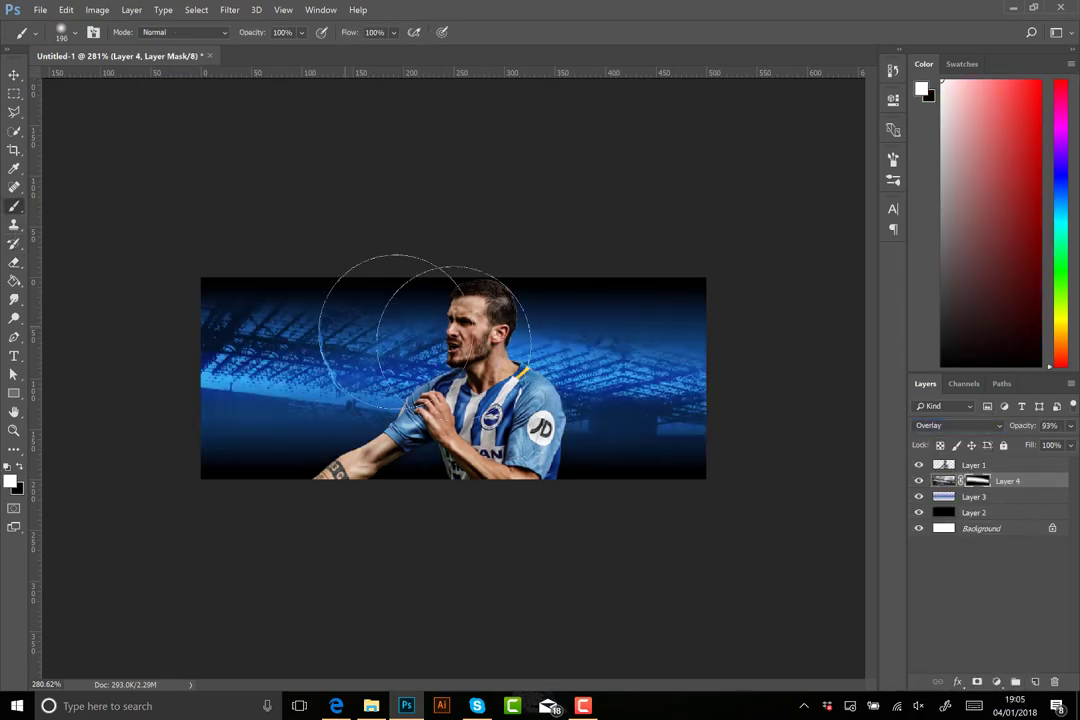
pyautogui.moveTo(454, 340); pyautogui.dragTo(318, 412)
pyautogui.scroll(1, 771, 530)
pyautogui.hotkey('ctrl', 'shift', 'alt', 'n')
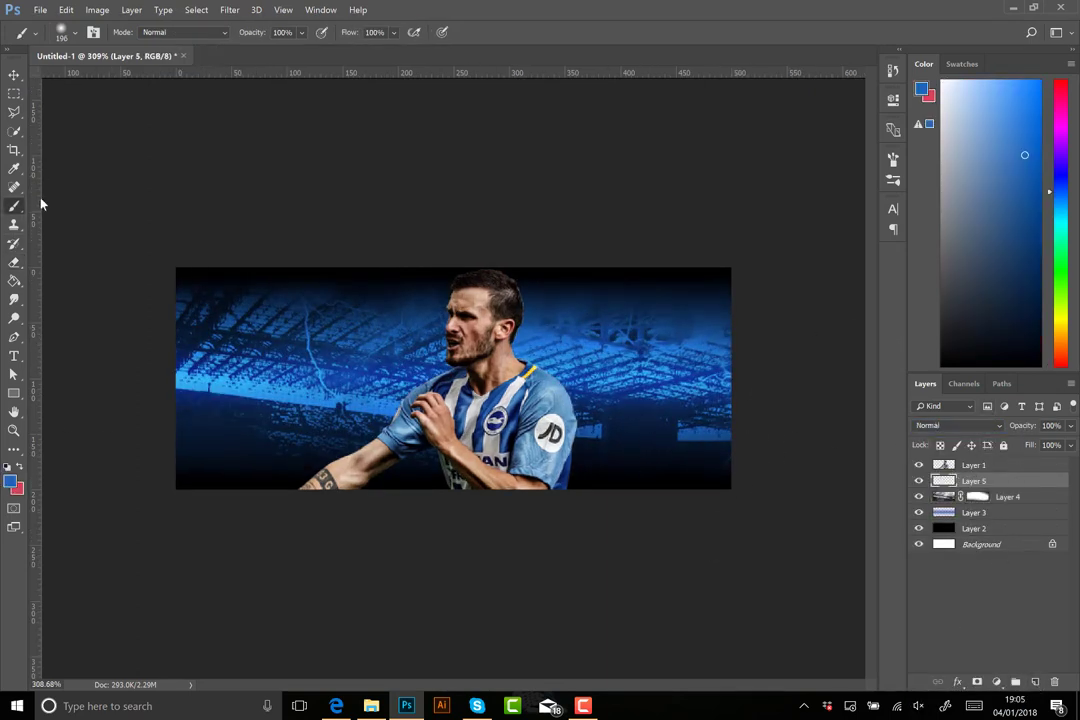
pyautogui.scroll(3, 453, 378)
# Duplicate the player layer Layer 1
pyautogui.press('v')
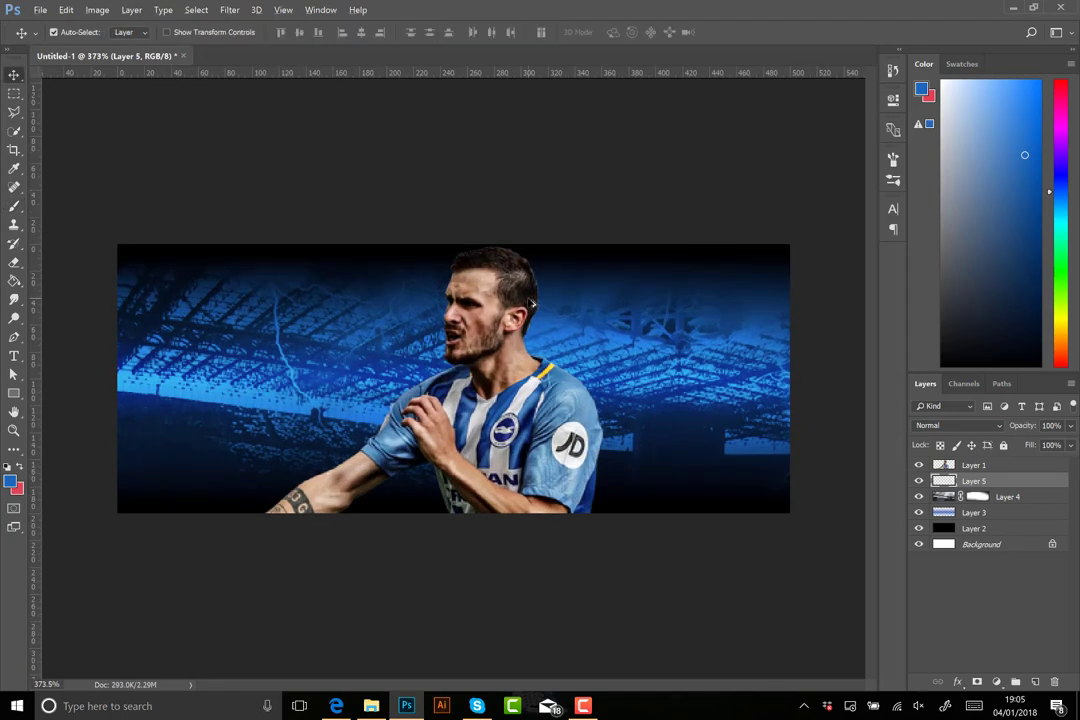
pyautogui.hotkey('alt', ']')
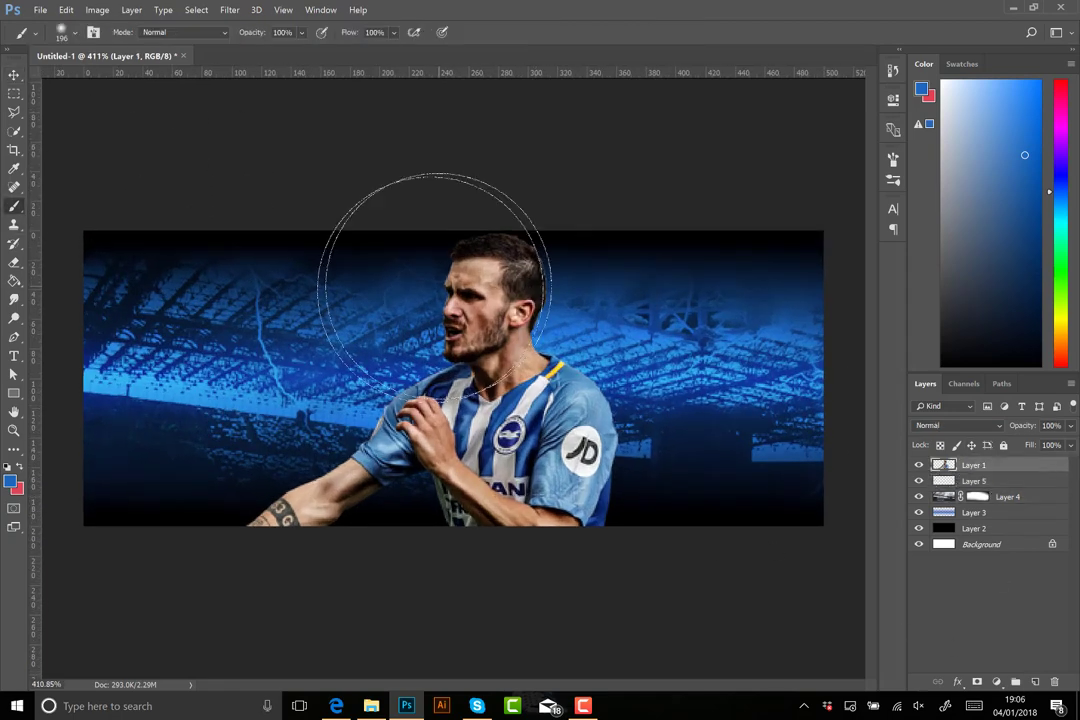
pyautogui.rightClick(948, 466)
pyautogui.click(740, 240)
pyautogui.click(625, 386)
pyautogui.click(229, 9)
# Liquify-warp the copy's head and shoulder sideways, then give it a black layer mask
pyautogui.click(260, 150)
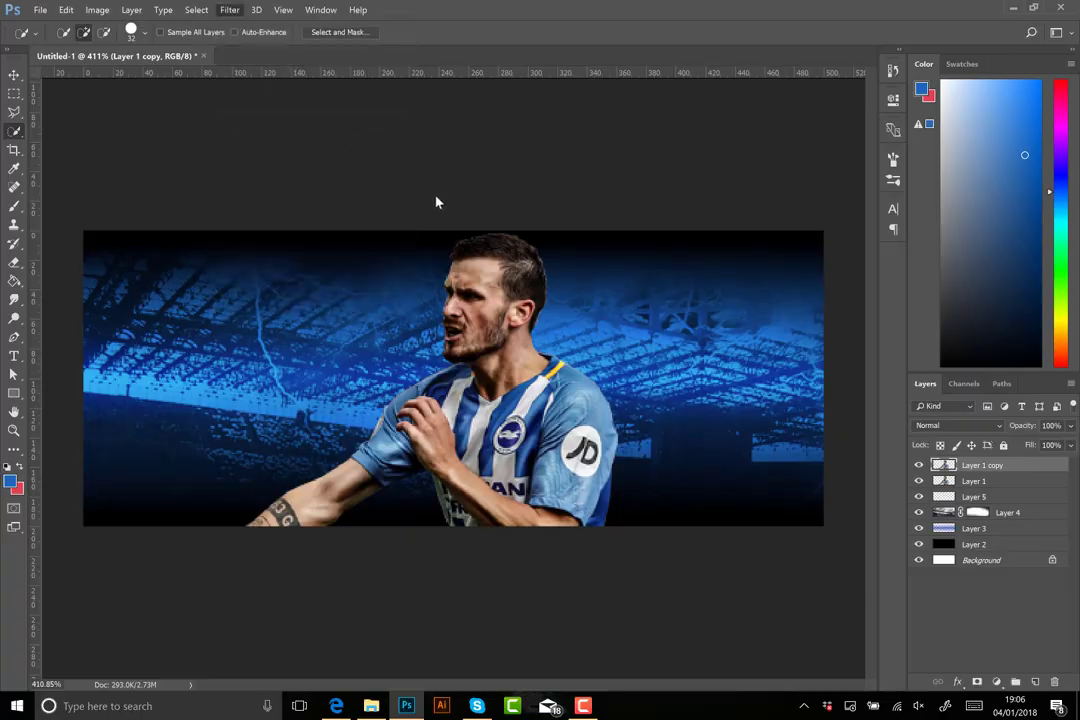
pyautogui.moveTo(445, 298); pyautogui.dragTo(457, 340)
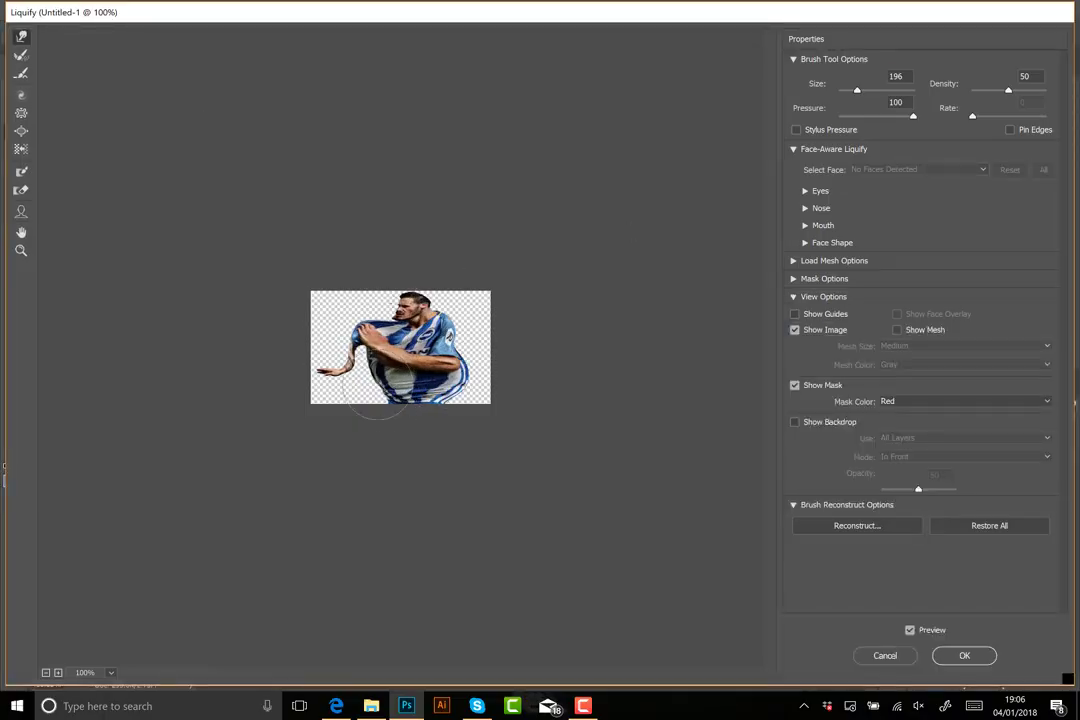
pyautogui.click(964, 655)
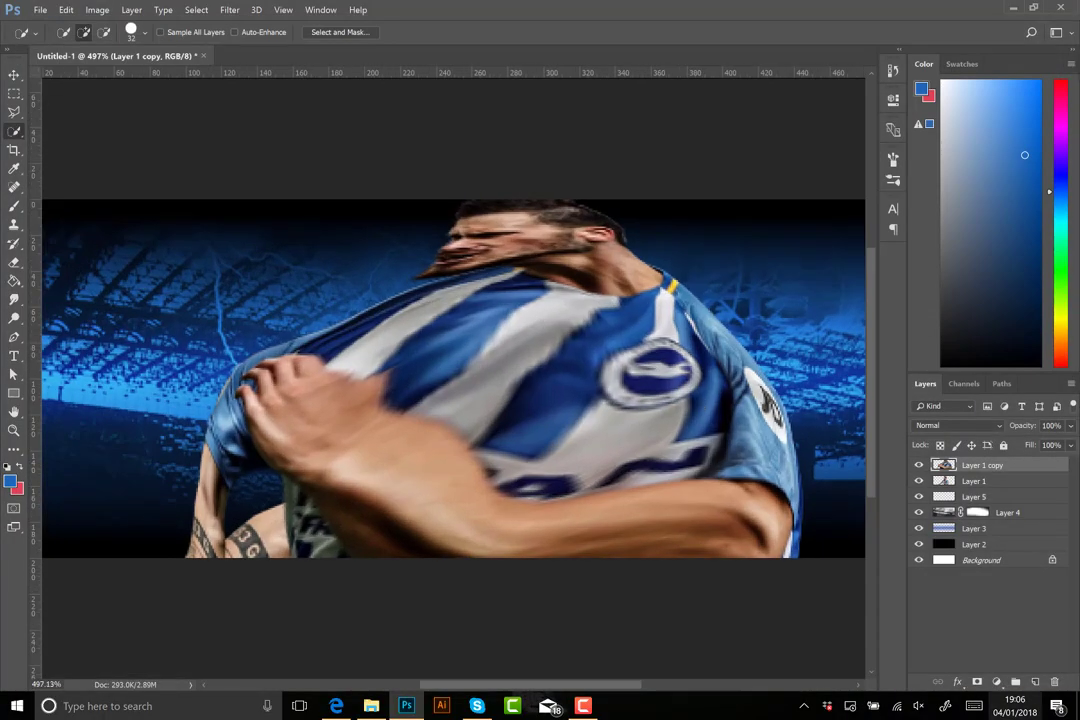
pyautogui.click(996, 681)
pyautogui.hotkey('ctrl', 'i')
pyautogui.press('b')
# Choose a sparkle dispersion brush tip and set its size to 525 px
pyautogui.rightClick(140, 150)
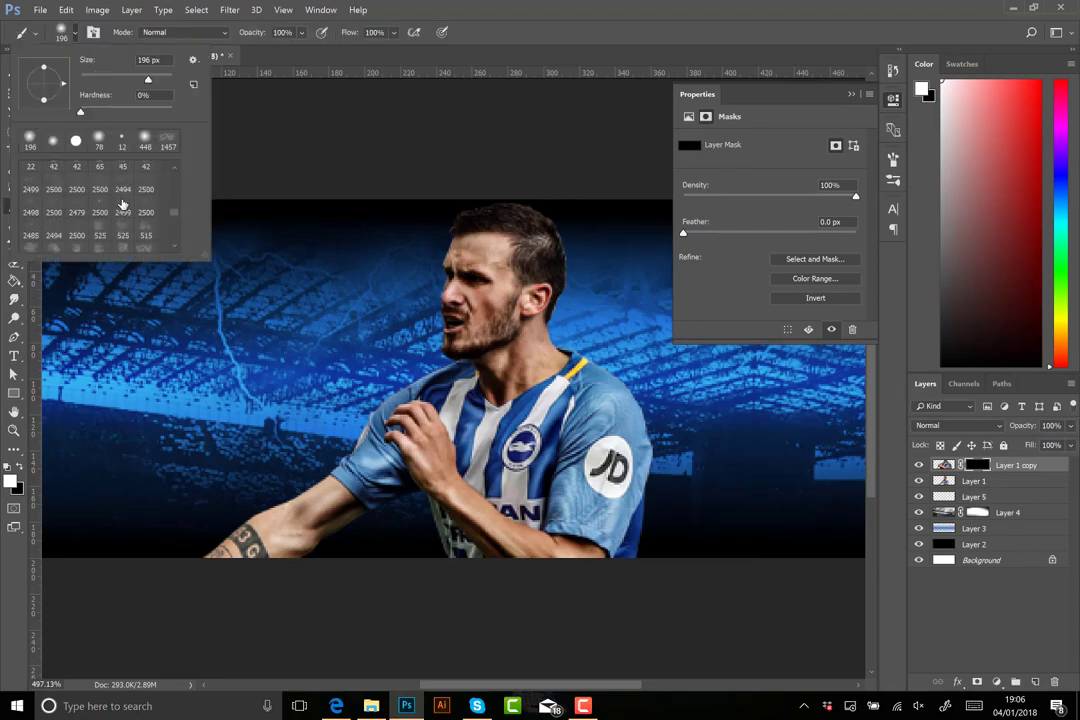
pyautogui.press('Escape')
pyautogui.hotkey('ctrl', '2')
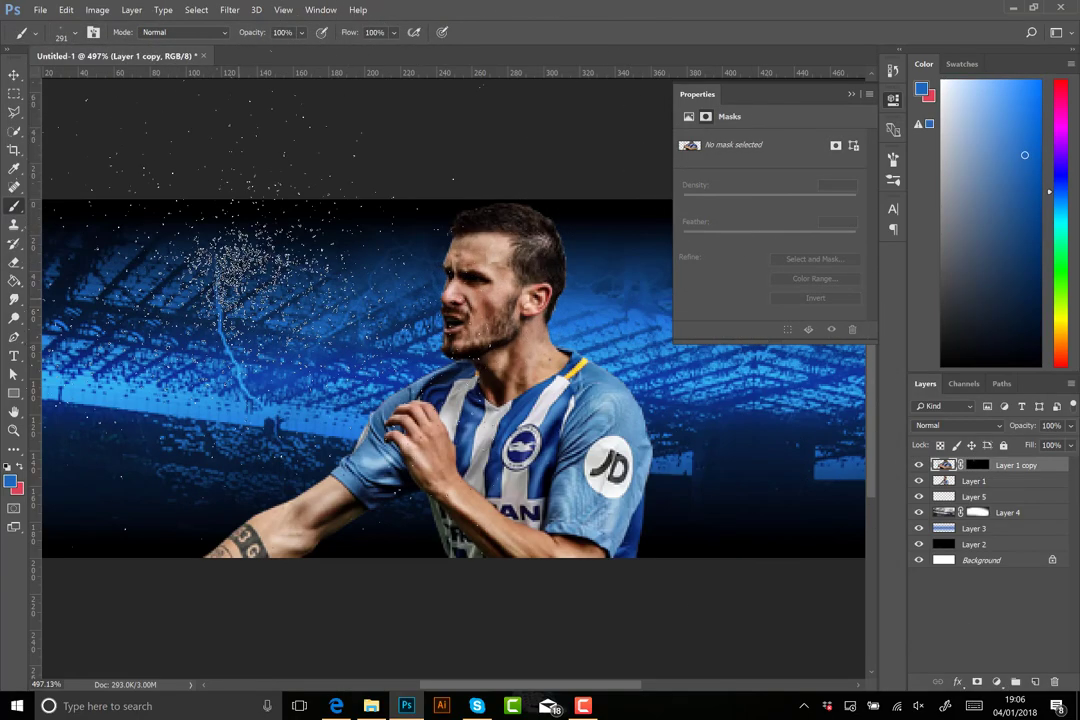
pyautogui.scroll(-2, 344, 380)
pyautogui.click(851, 94)
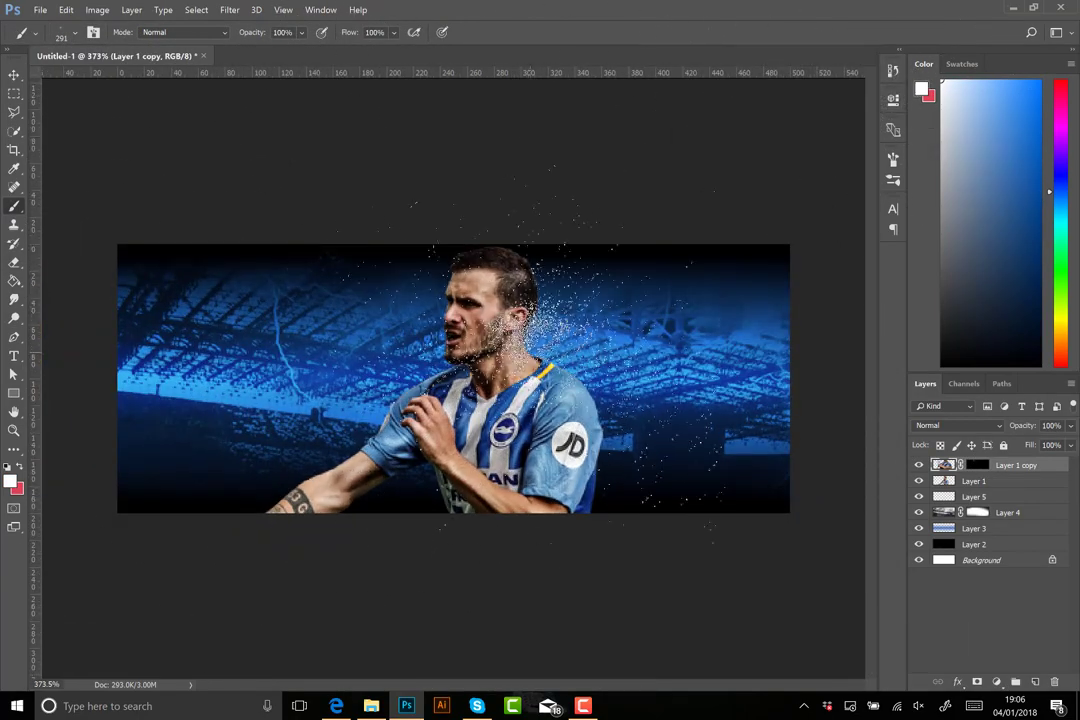
pyautogui.click(72, 33)
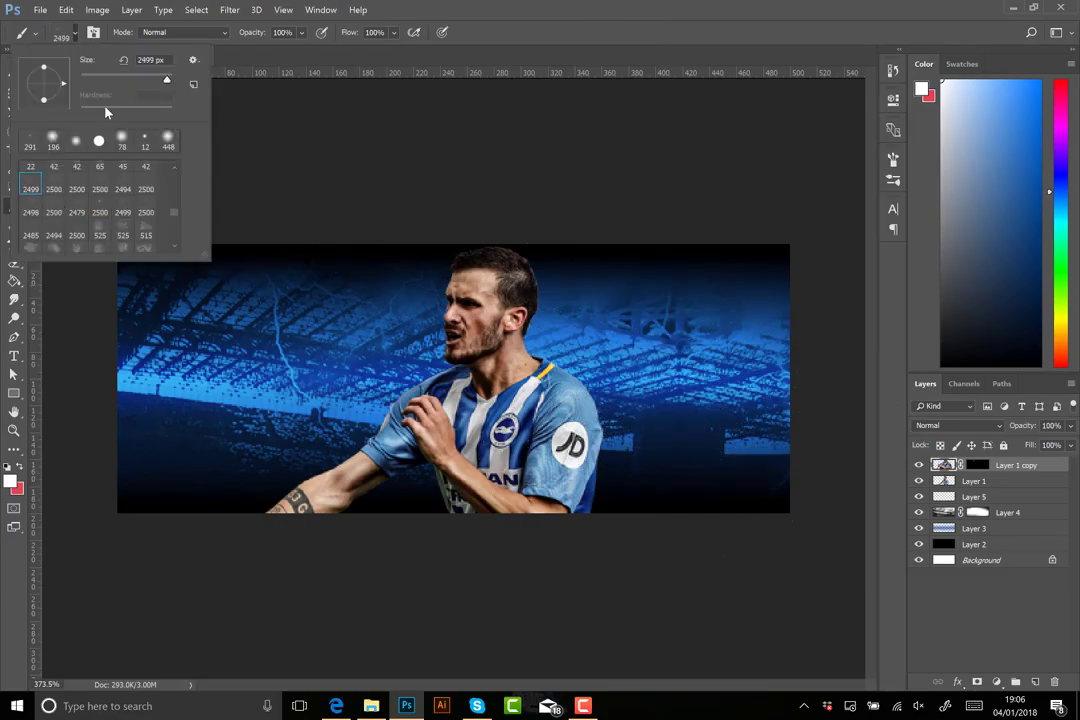
pyautogui.click(790, 400)
pyautogui.moveTo(166, 79)
pyautogui.mouseDown()
pyautogui.moveTo(85, 79)
pyautogui.moveTo(112, 79)
pyautogui.mouseUp()
pyautogui.click(72, 33)
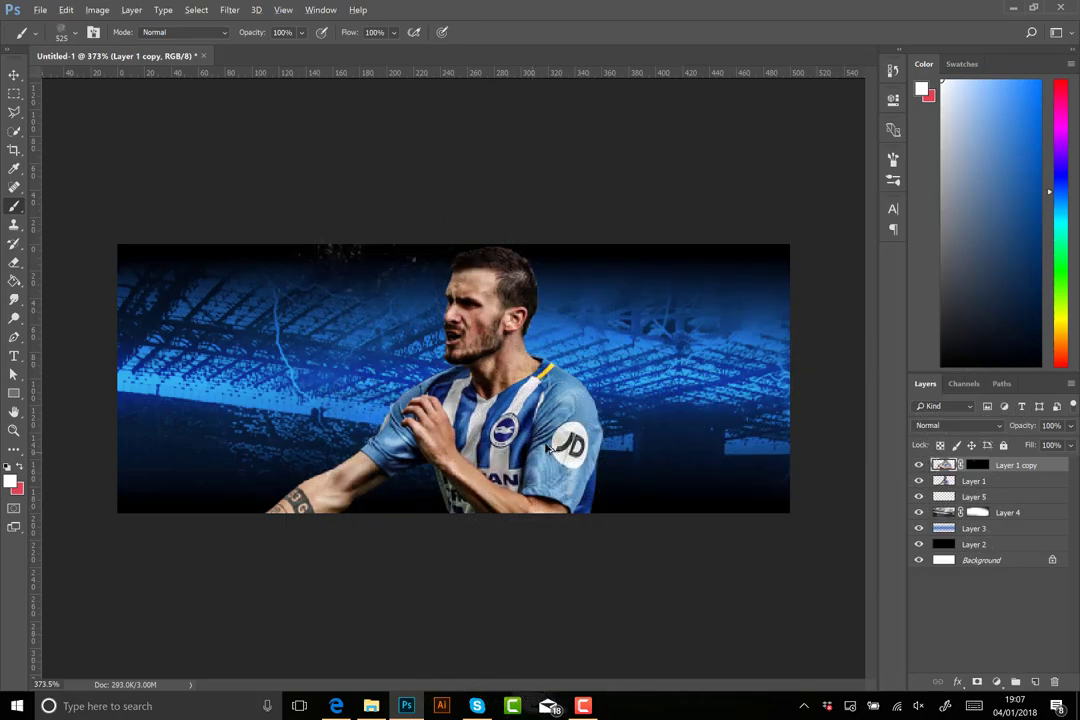
# Paint the copy's mask with a 133 px brush to reveal fragments right of the head
pyautogui.click(977, 465)
pyautogui.scroll(3, 521, 372)
pyautogui.rightClick(119, 197)
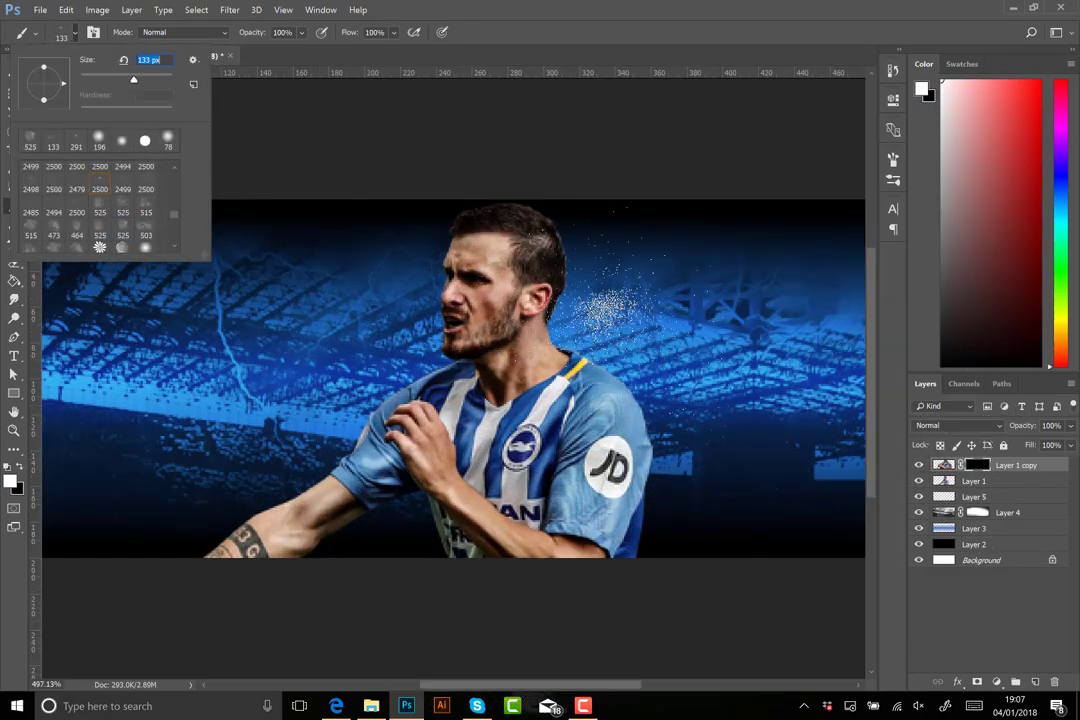
pyautogui.press('Return')
pyautogui.moveTo(600, 300); pyautogui.dragTo(625, 330)
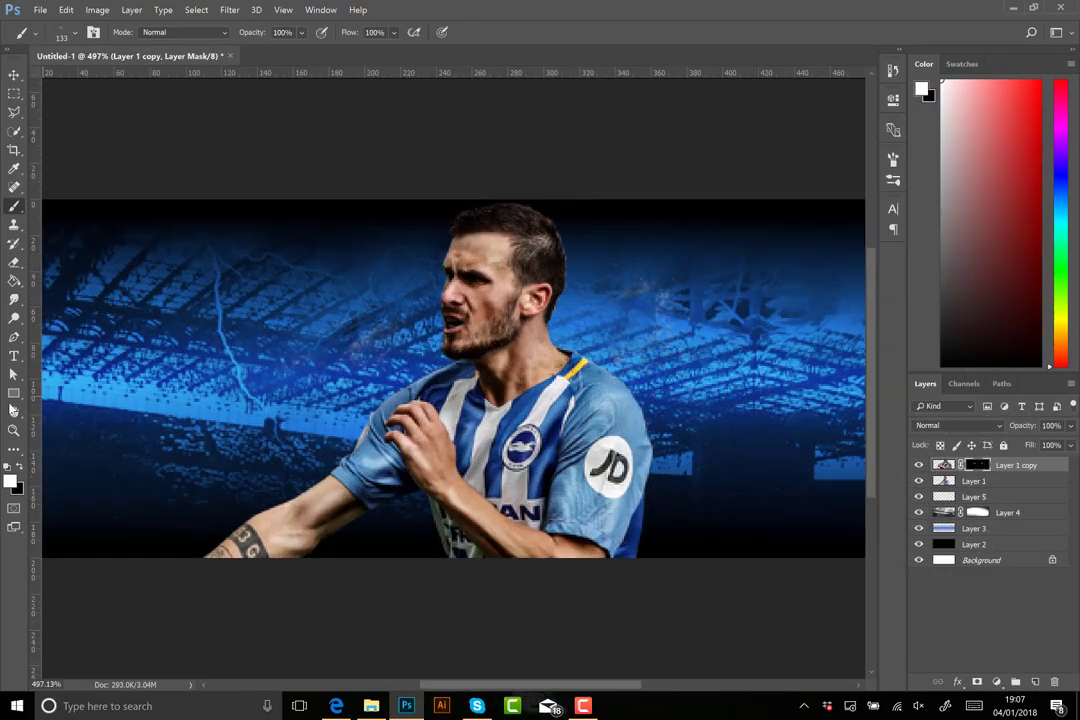
# Use a 306 px brush to scatter particles across the background and around the lower-left arm
pyautogui.click(62, 37)
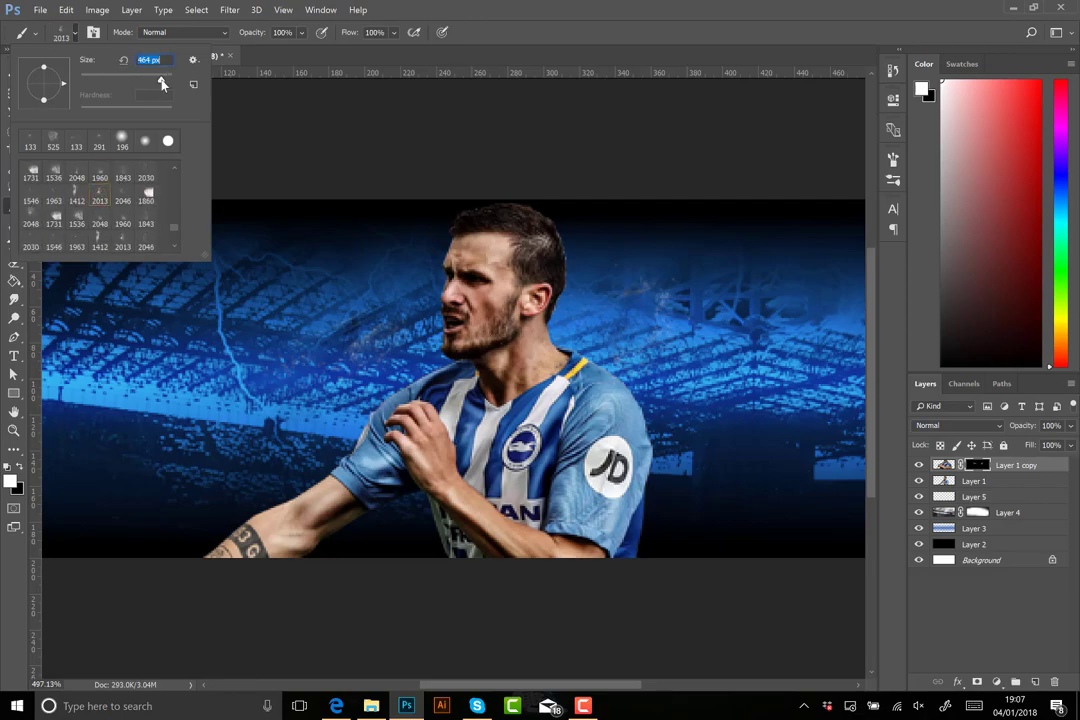
pyautogui.moveTo(161, 78); pyautogui.dragTo(140, 78)
pyautogui.press('Return')
pyautogui.moveTo(560, 260); pyautogui.dragTo(650, 330)
pyautogui.moveTo(290, 400); pyautogui.dragTo(71, 498)
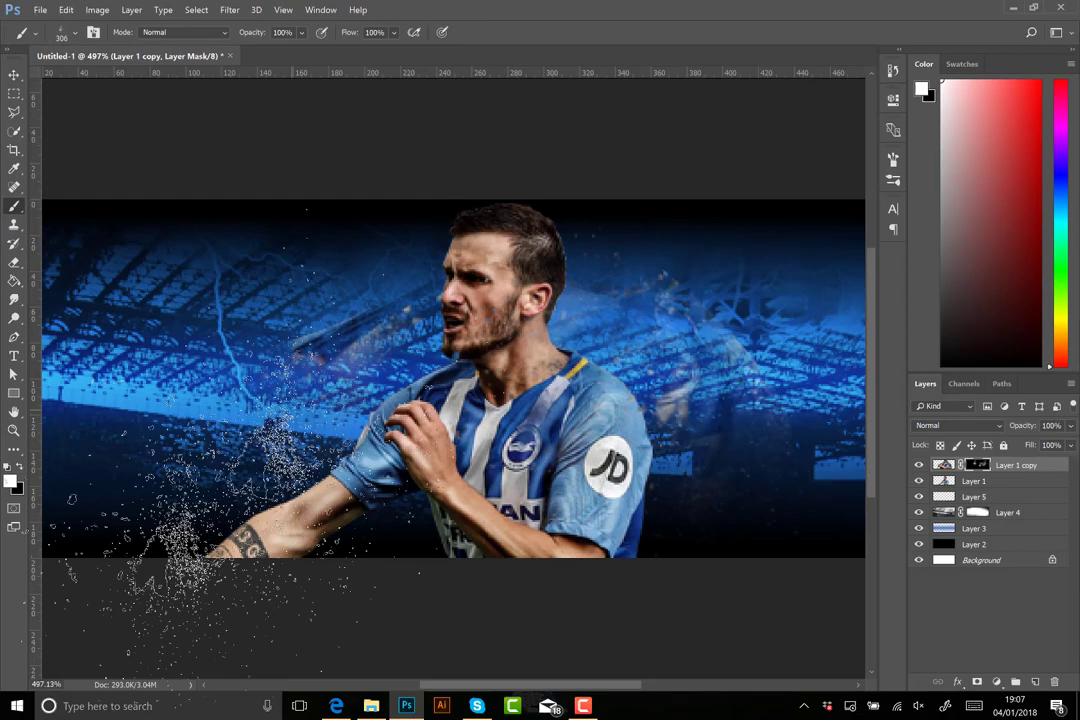
# Erase stray pixels on the Layer 1 copy image, then select Layer 1
pyautogui.hscroll(2, 800, 500)
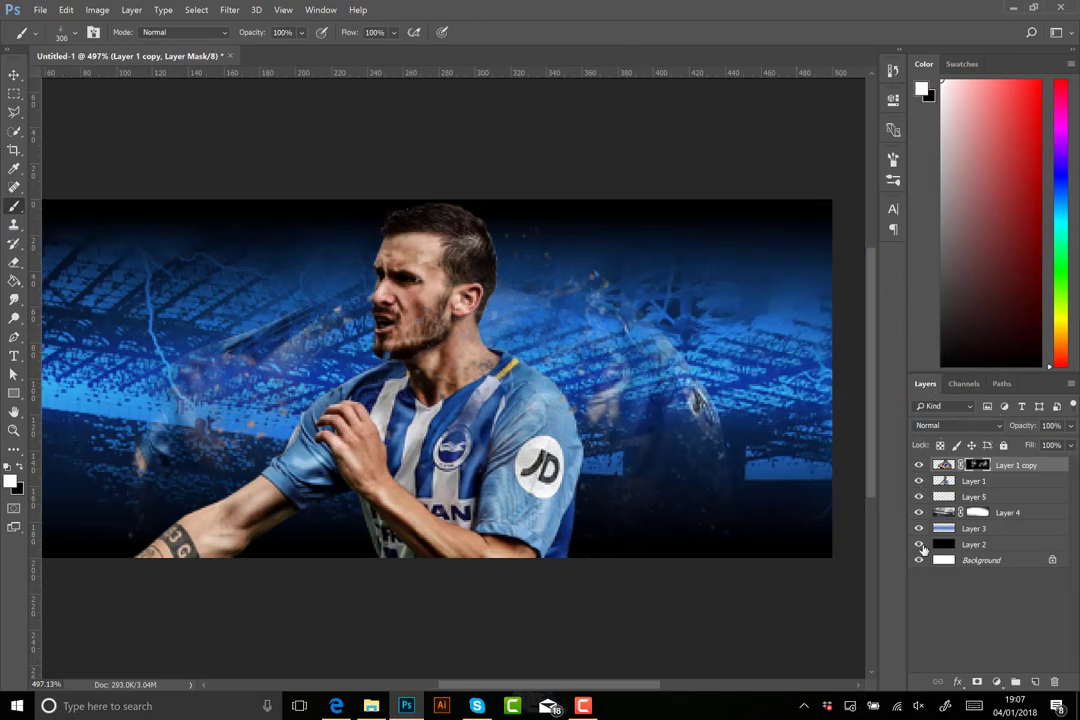
pyautogui.click(943, 465)
pyautogui.press('e')
pyautogui.scroll(1, 543, 243)
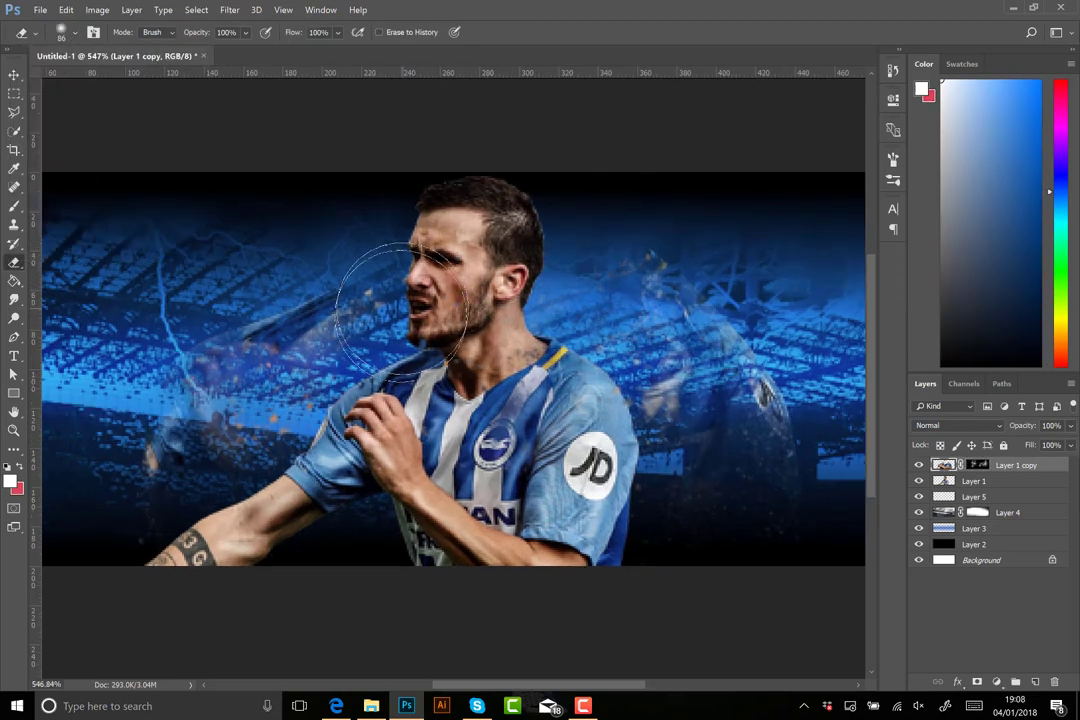
pyautogui.scroll(-2, 737, 511)
pyautogui.click(14, 74)
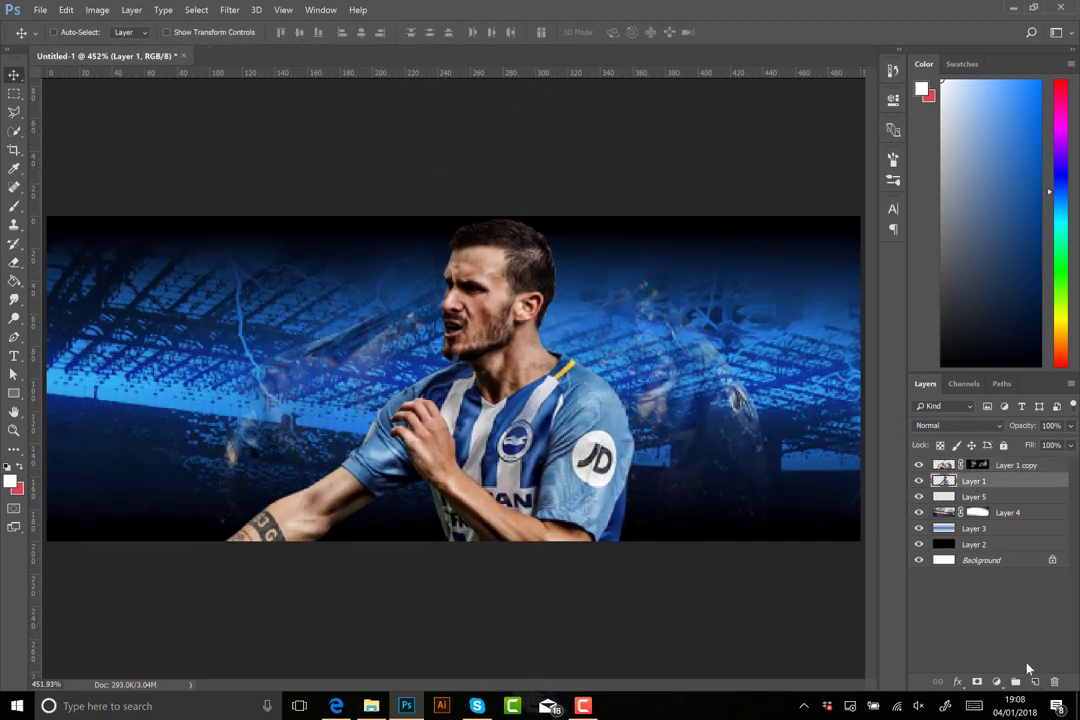
# Magic Wand the player, then group a new layer and mask the group to him
pyautogui.rightClick(14, 130)
pyautogui.click(90, 145)
pyautogui.click(452, 468)
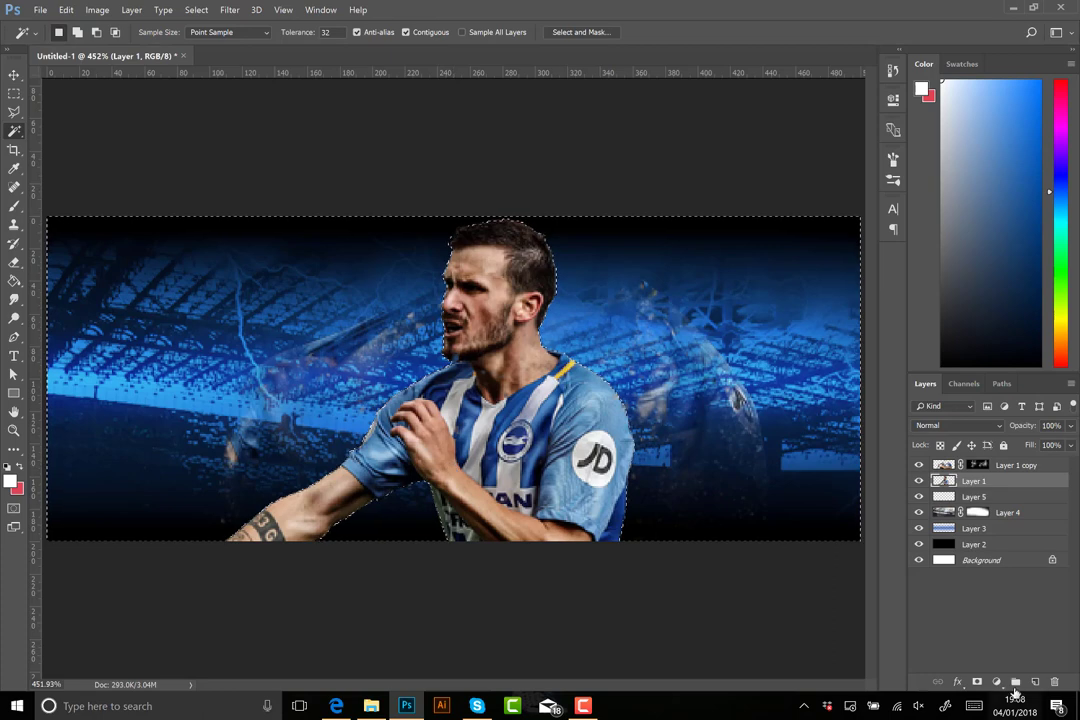
pyautogui.click(1015, 681)
pyautogui.click(977, 681)
pyautogui.click(1035, 681)
# Choose a soft round brush, undo the stray stroke and leave the group mask
pyautogui.press('b')
pyautogui.click(40, 32)
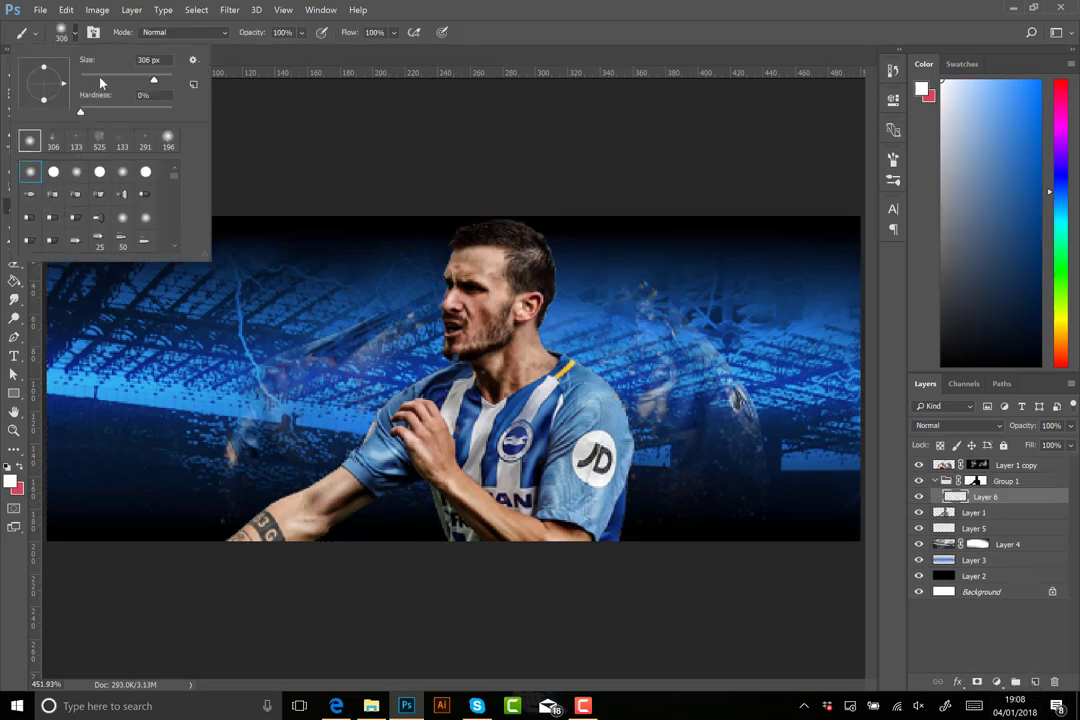
pyautogui.click(240, 440)
pyautogui.hotkey('ctrl', 'z')
pyautogui.click(975, 481)
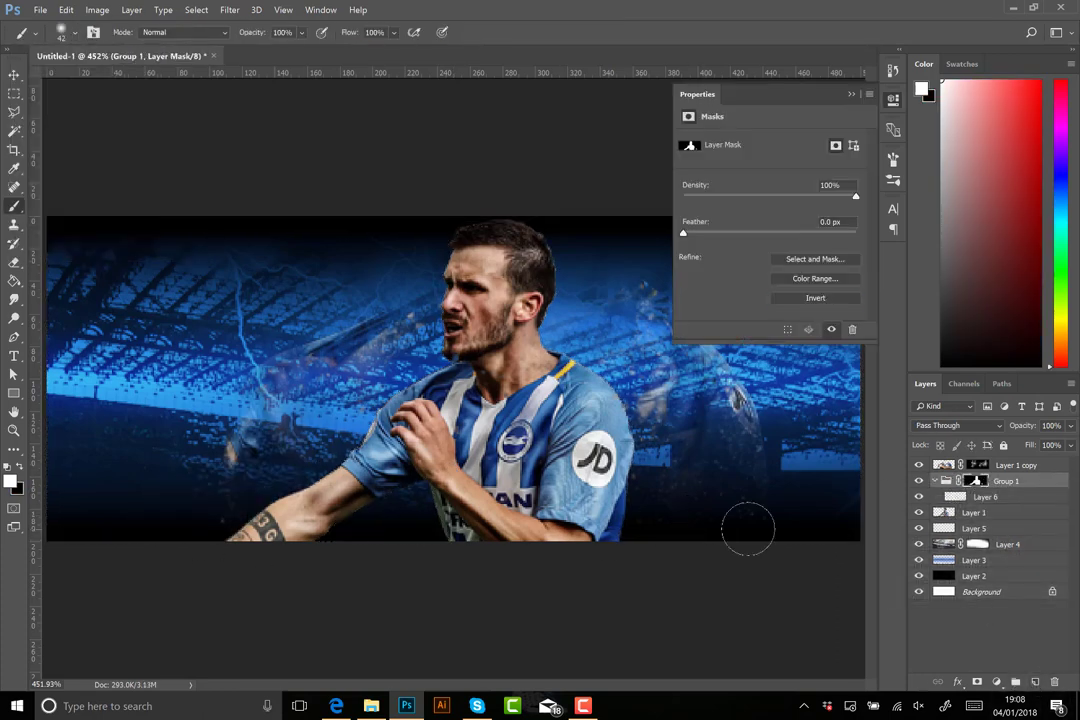
pyautogui.click(966, 438)
# Add Layer 7 inside the group at Soft Light and duplicate it
pyautogui.click(1034, 683)
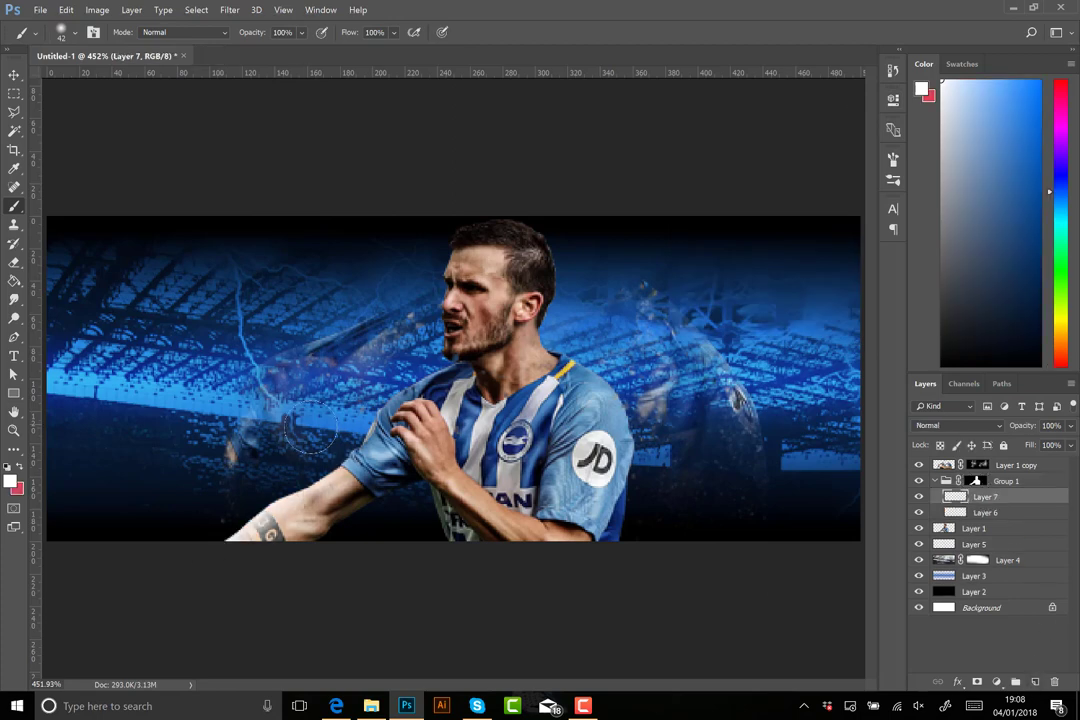
pyautogui.click(957, 425)
pyautogui.click(945, 588)
pyautogui.rightClick(980, 496)
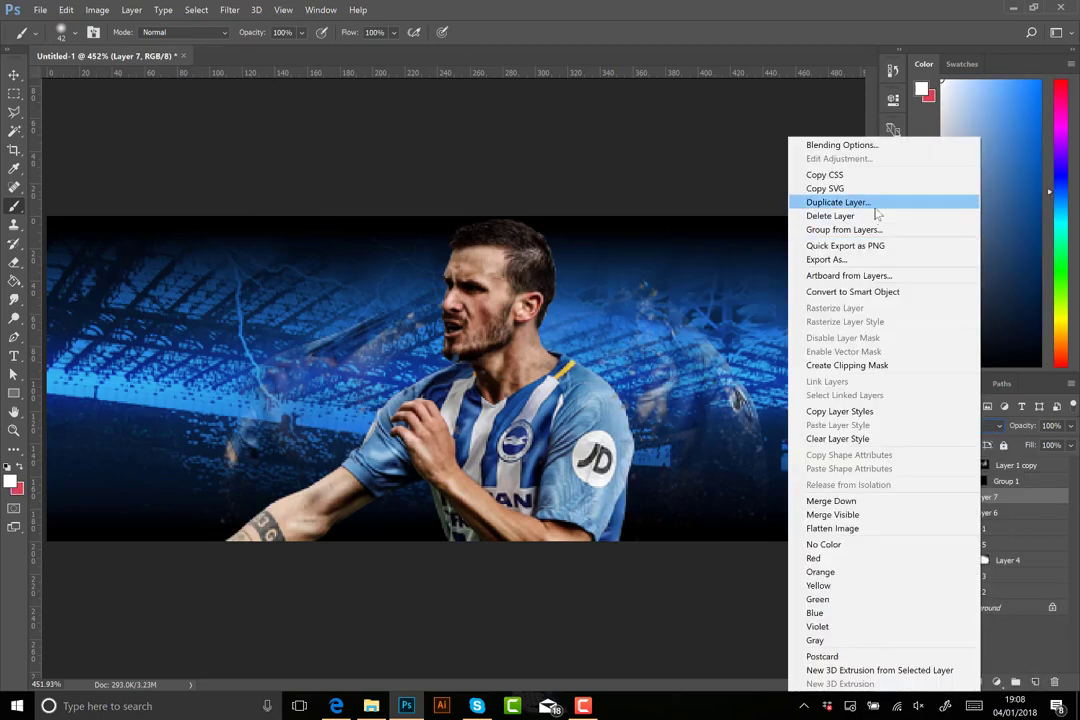
pyautogui.click(830, 205)
pyautogui.press('Return')
# Set Layer 8 to Soft Light and duplicate it
pyautogui.click(957, 425)
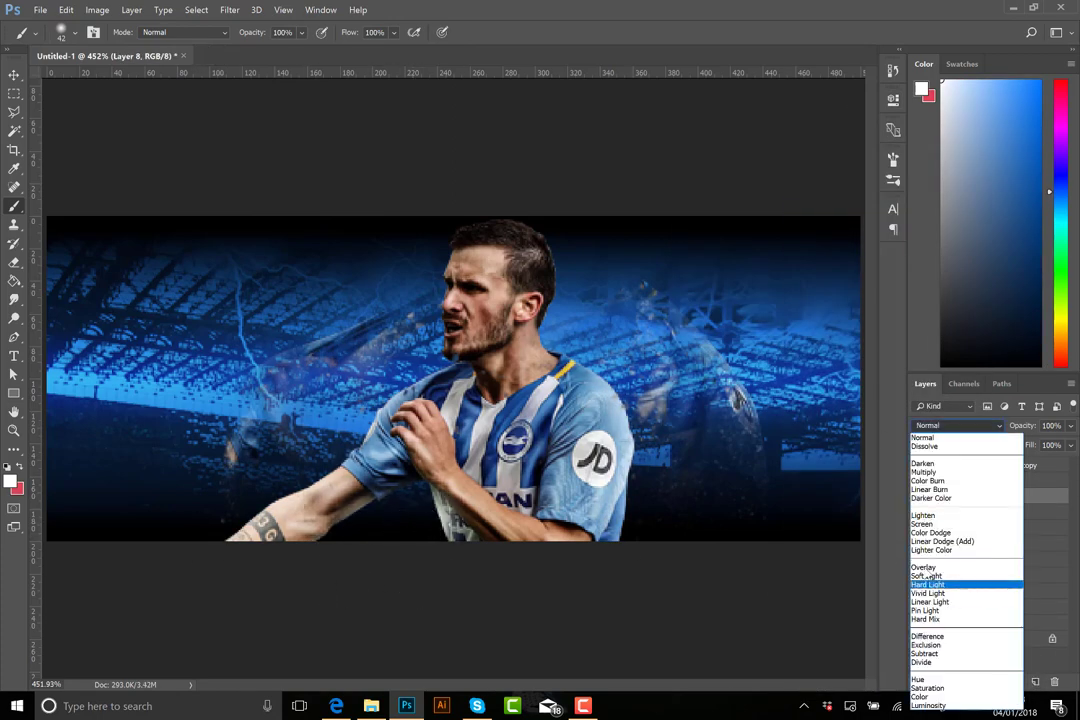
pyautogui.click(945, 580)
pyautogui.rightClick(985, 496)
pyautogui.click(770, 205)
pyautogui.click(622, 386)
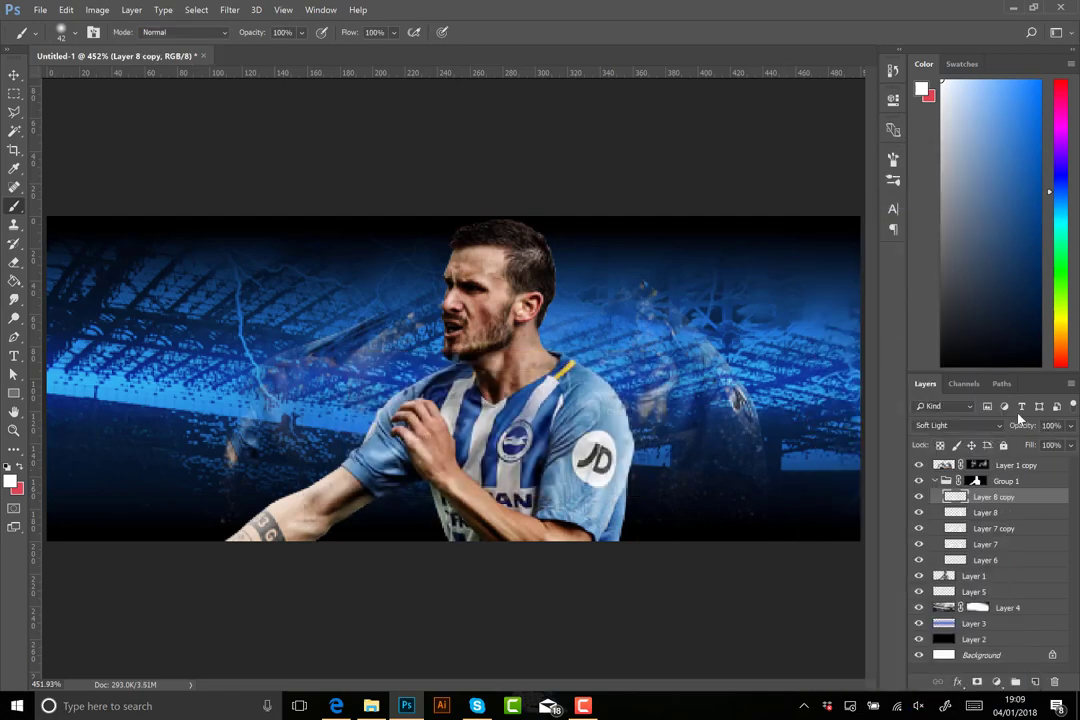
# Add Layer 9 at Soft Light and duplicate it
pyautogui.click(1034, 683)
pyautogui.click(957, 425)
pyautogui.click(945, 584)
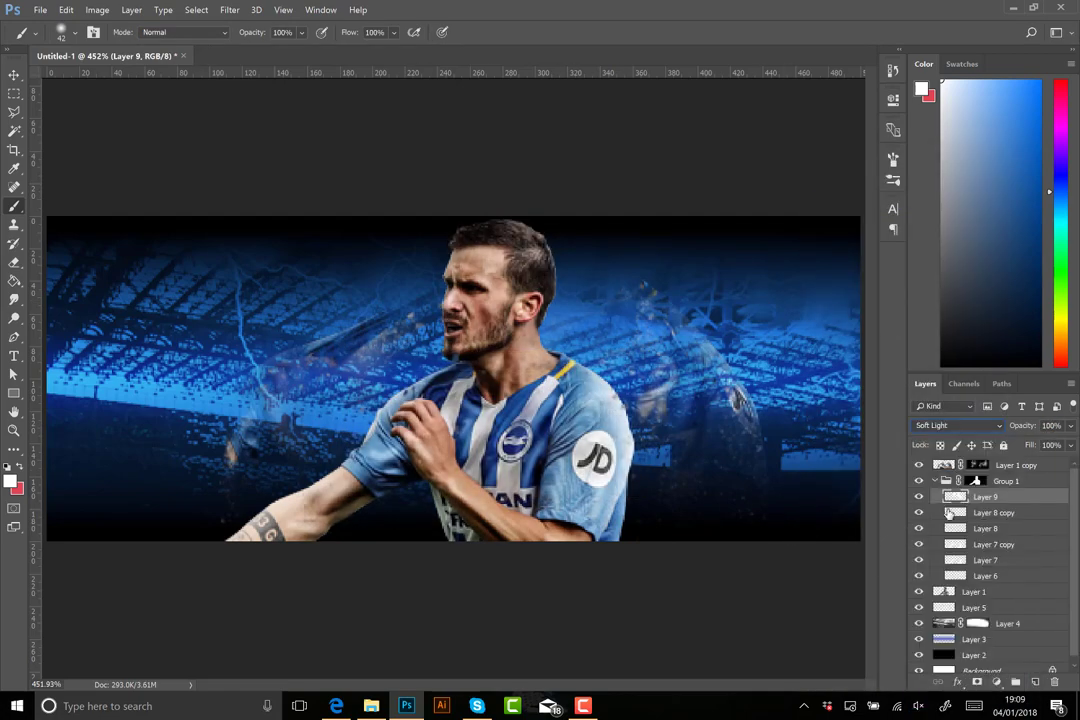
pyautogui.rightClick(985, 496)
pyautogui.click(830, 220)
pyautogui.click(617, 383)
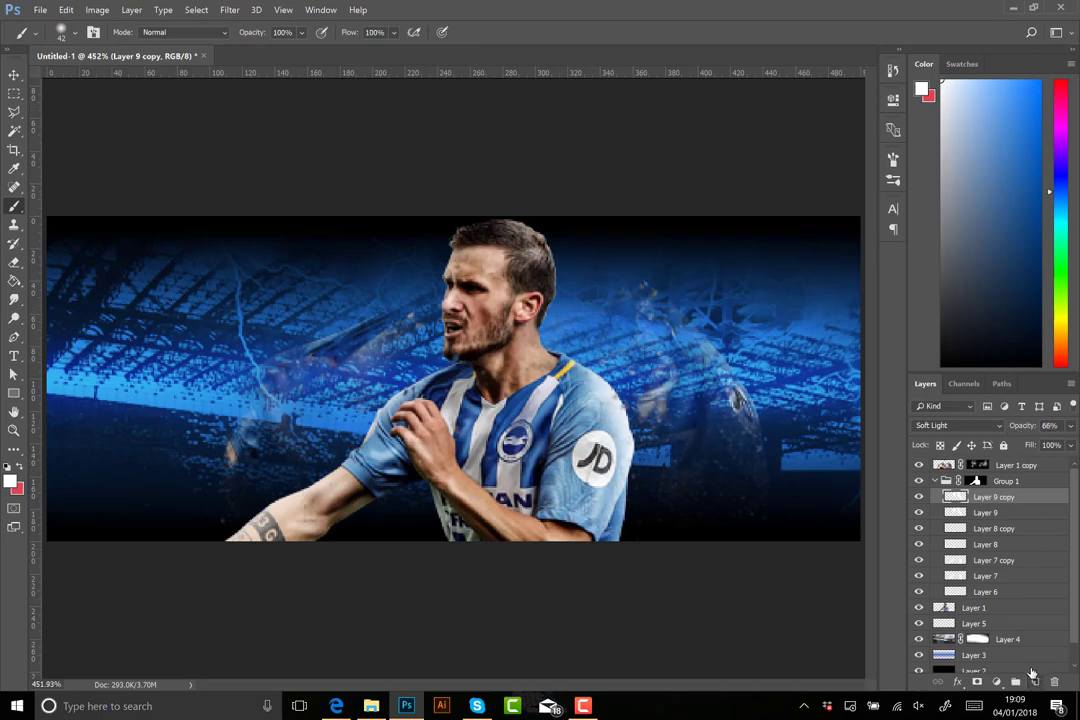
# With a 21 px brush, paint a white chest highlight on Soft Light layer at 23%
pyautogui.click(985, 591)
pyautogui.click(57, 38)
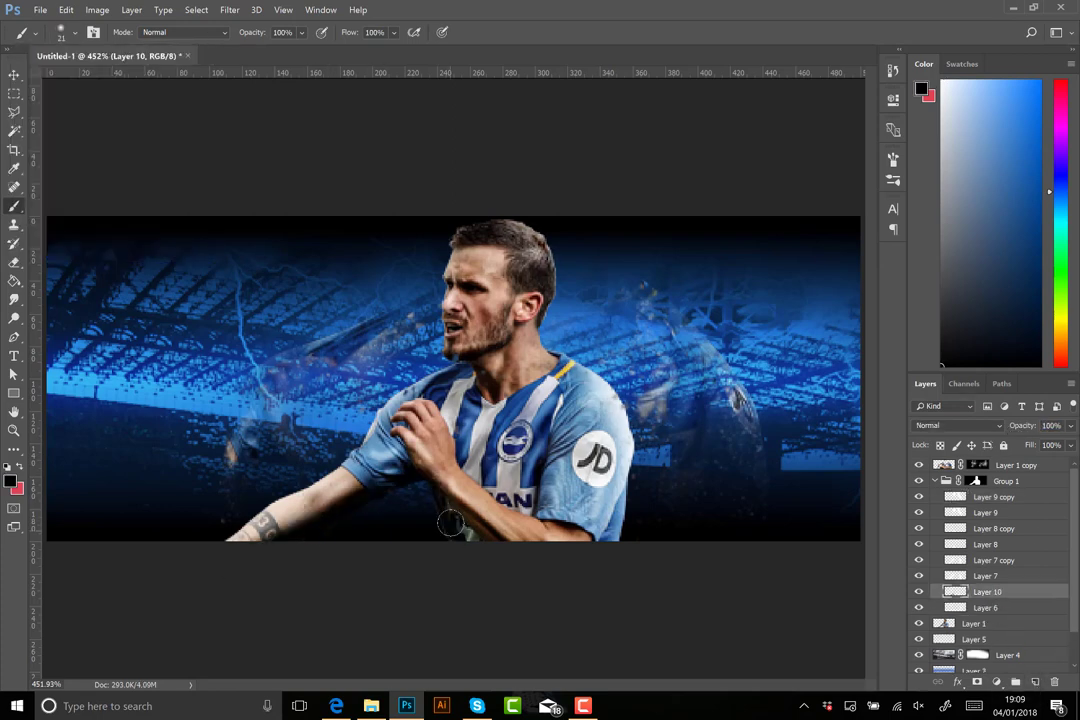
pyautogui.click(957, 425)
pyautogui.click(940, 465)
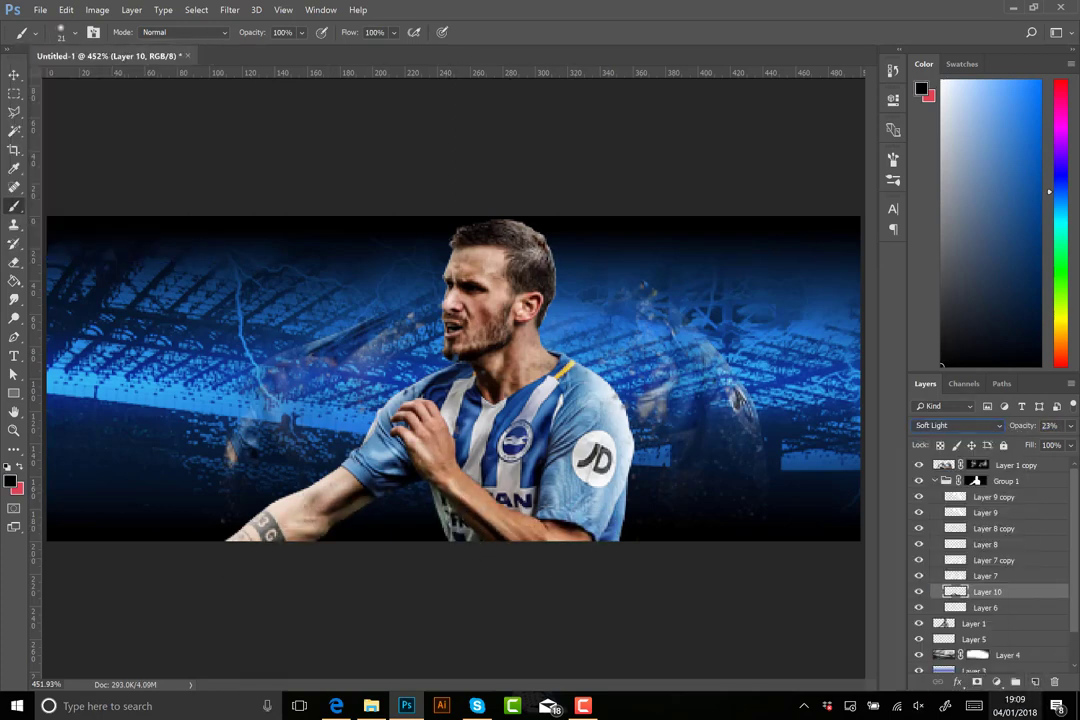
pyautogui.moveTo(570, 378); pyautogui.dragTo(451, 387)
# Set Layer 11 to Soft Light and paint the player's hair mid blue with a 75 px brush
pyautogui.click(957, 425)
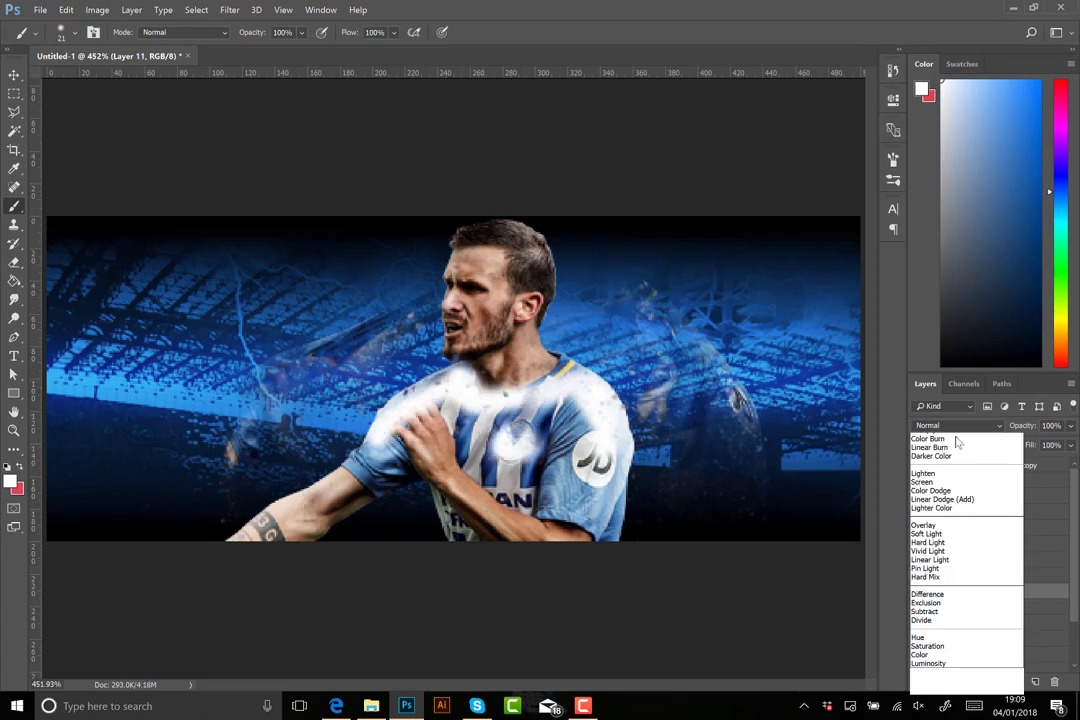
pyautogui.click(955, 568)
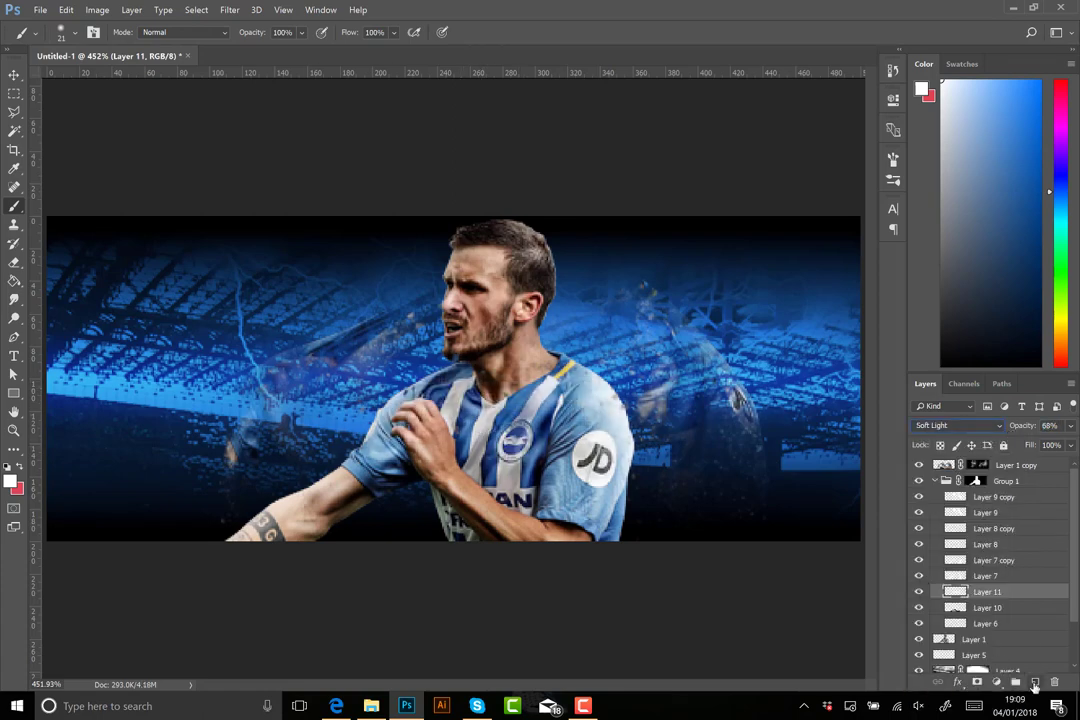
pyautogui.click(453, 370)
pyautogui.click(65, 32)
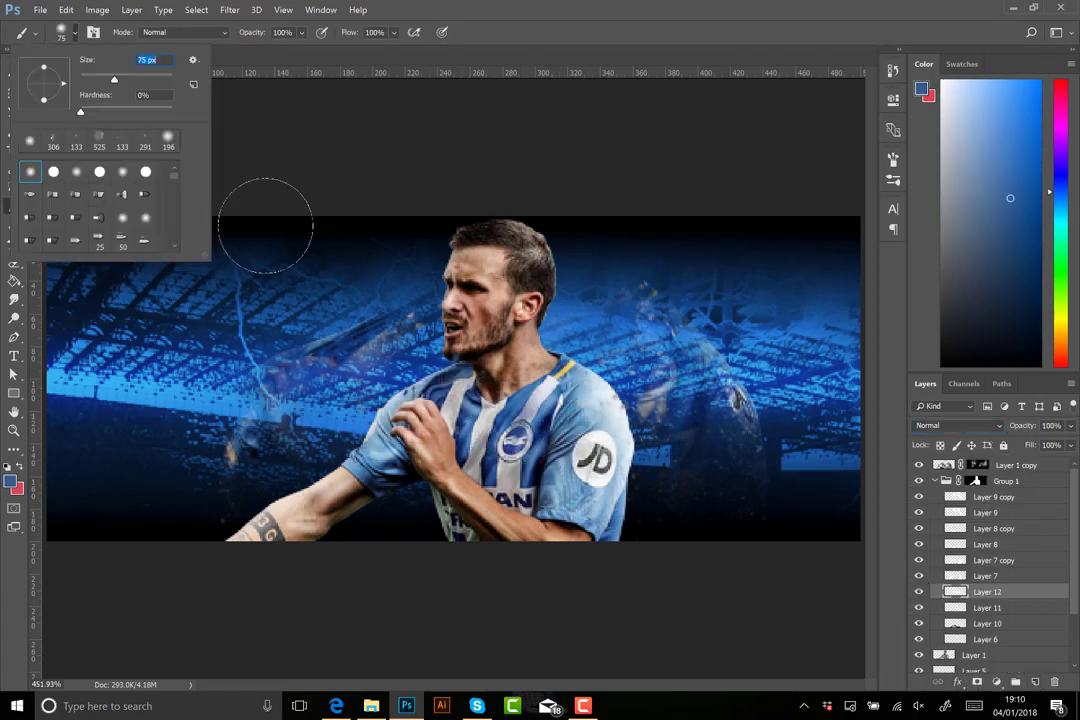
pyautogui.moveTo(446, 181); pyautogui.dragTo(660, 390)
# Set Layer 12 to Overlay and duplicate it
pyautogui.click(957, 425)
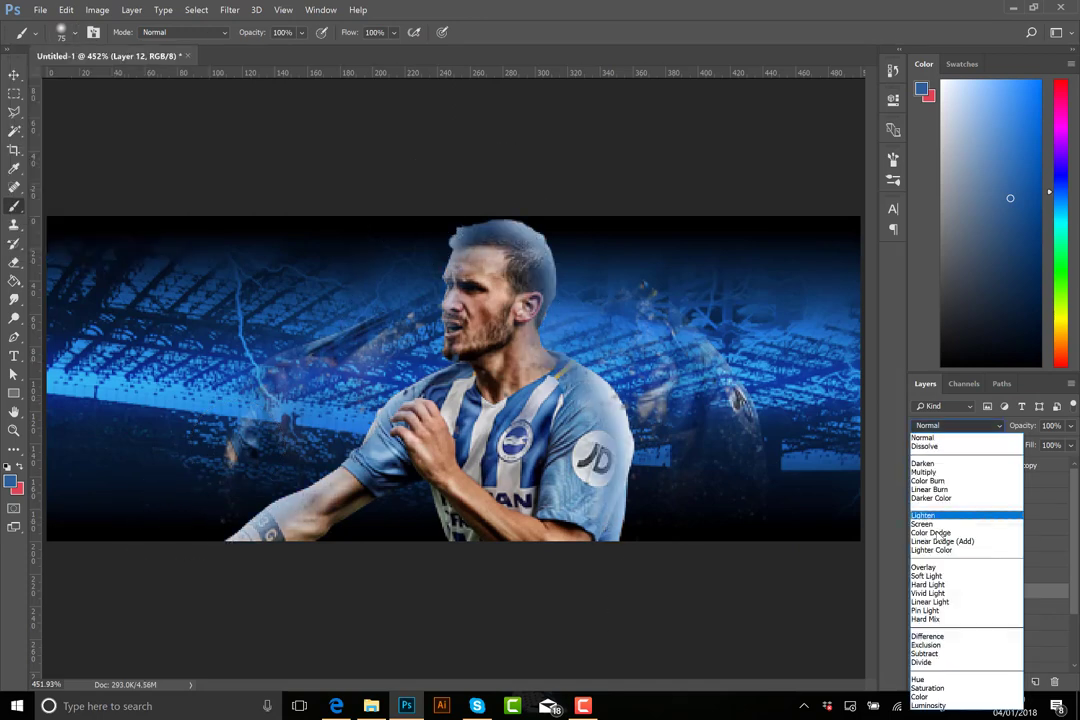
pyautogui.click(955, 558)
pyautogui.rightClick(998, 598)
pyautogui.click(820, 115)
pyautogui.click(622, 386)
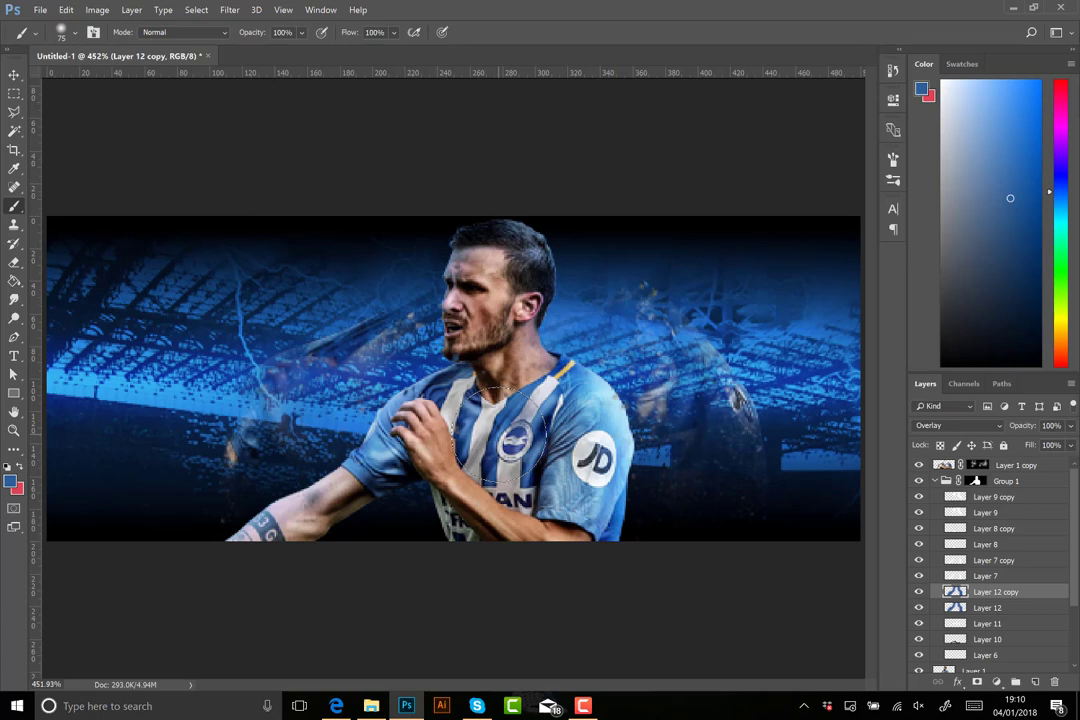
# Give player Layer 1 a blue Color Dodge Inner Glow: Edge source, 78% choke, 161 px size
pyautogui.scroll(-2, 990, 580)
pyautogui.doubleClick(1030, 630)
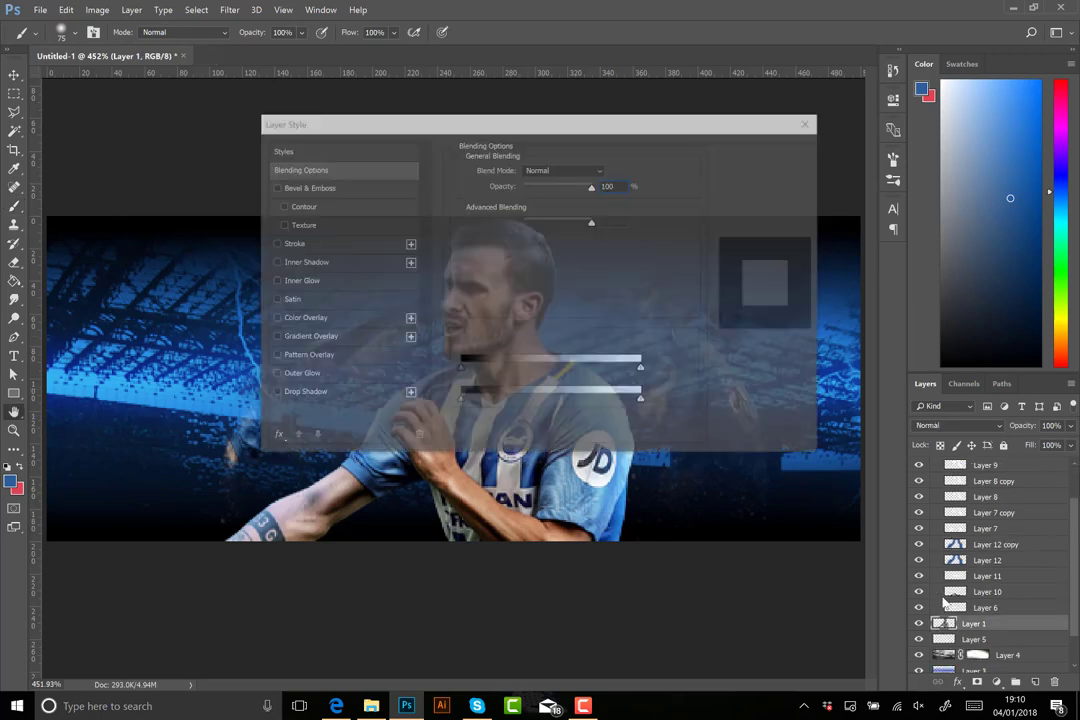
pyautogui.moveTo(405, 128); pyautogui.dragTo(705, 322)
pyautogui.click(603, 476)
pyautogui.click(797, 415)
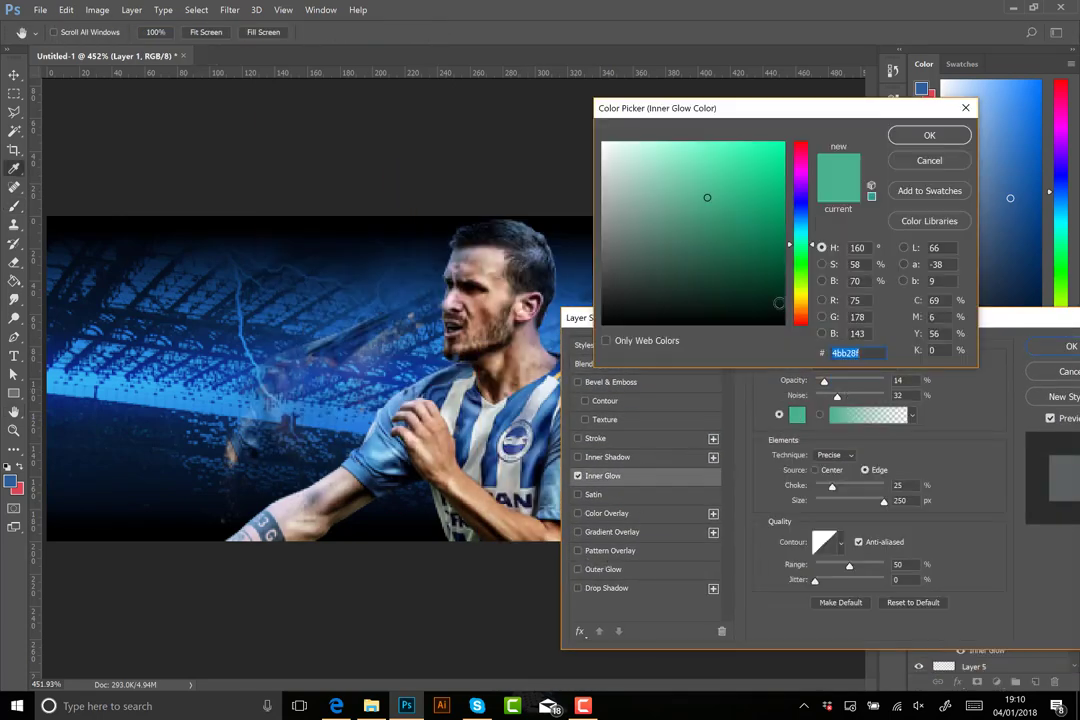
pyautogui.click(928, 135)
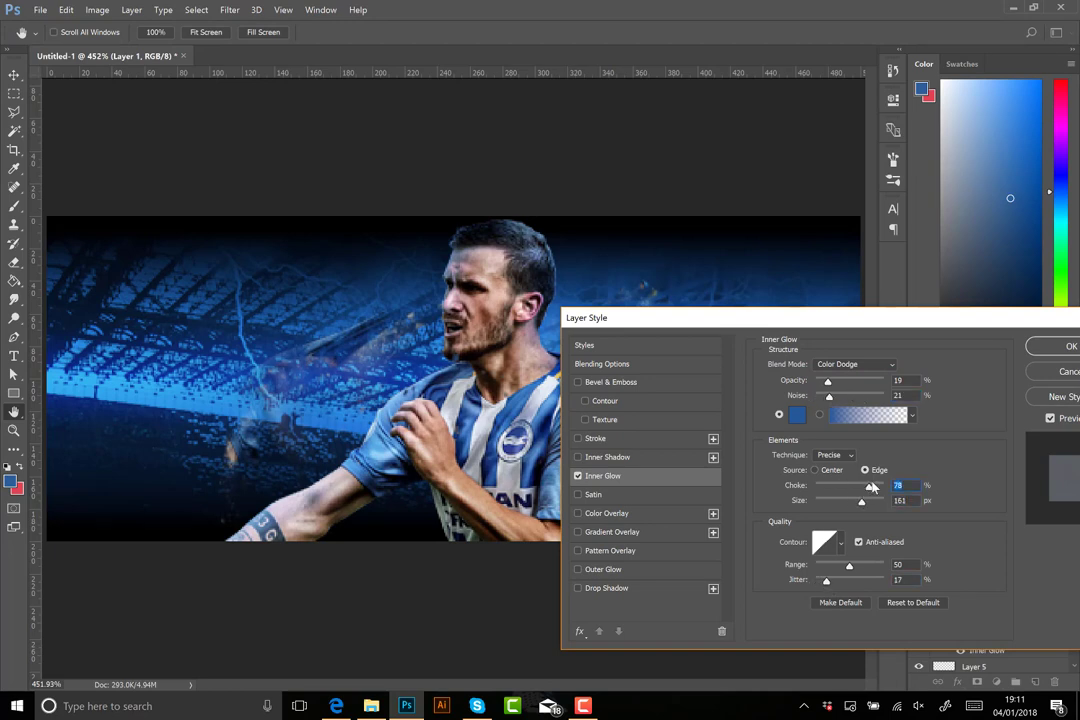
pyautogui.moveTo(839, 398); pyautogui.dragTo(829, 382)
pyautogui.press('Return')
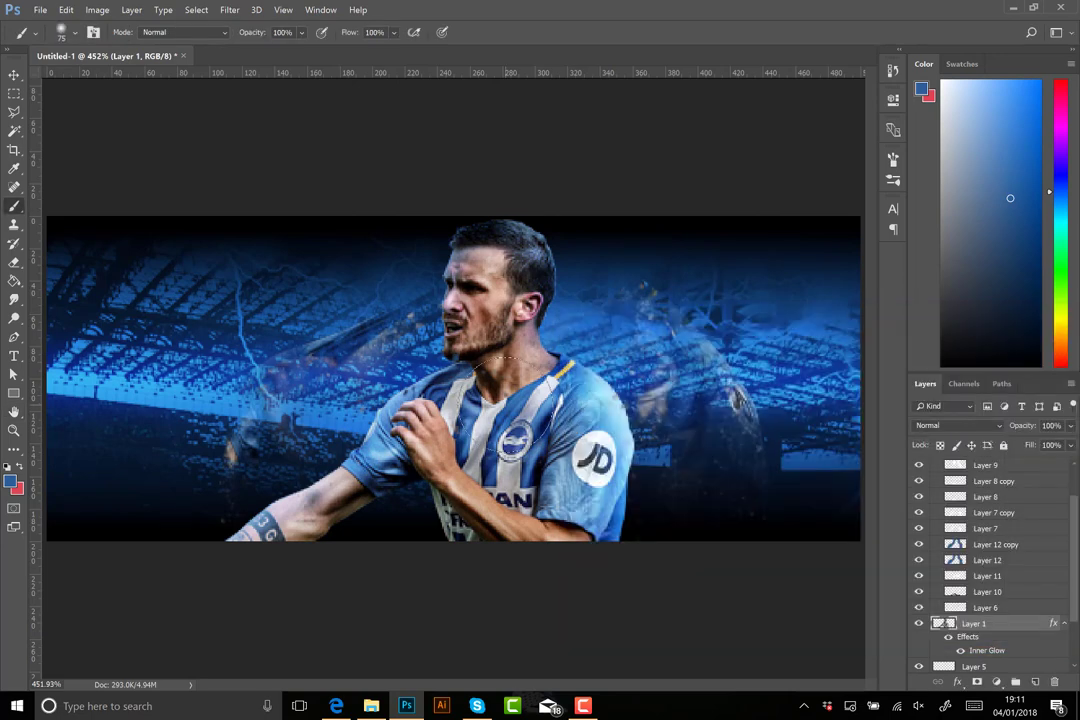
# Duplicate the player layer, then enlarge the copy and shift it right
pyautogui.scroll(-2, 990, 560)
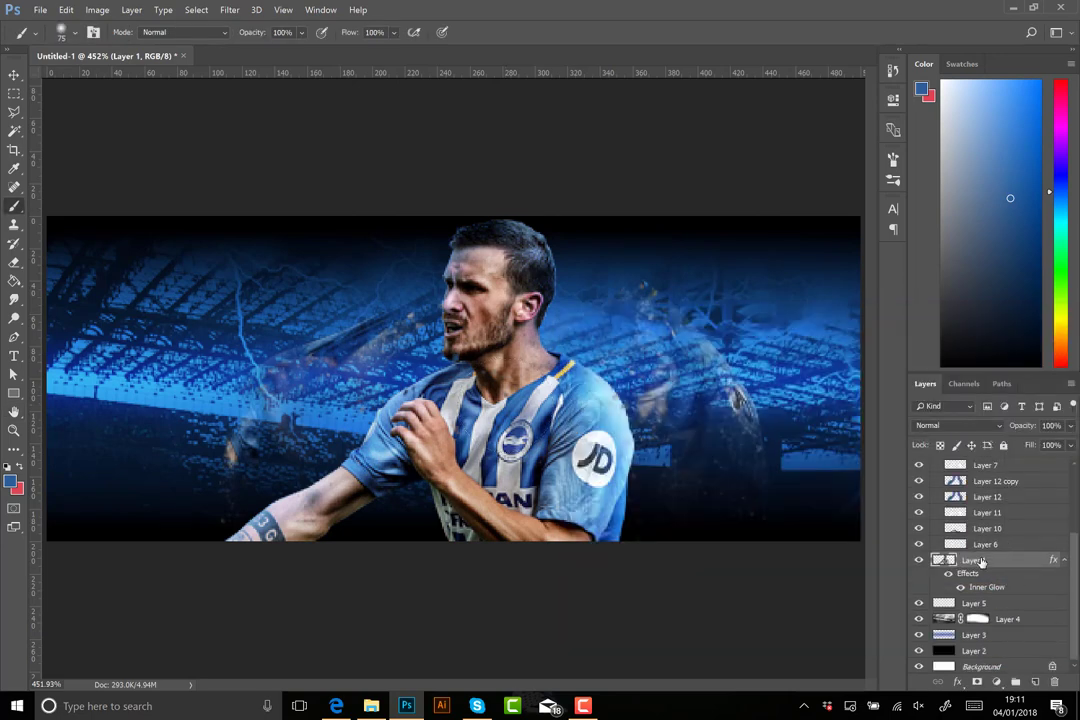
pyautogui.rightClick(975, 560)
pyautogui.click(849, 215)
pyautogui.press('Return')
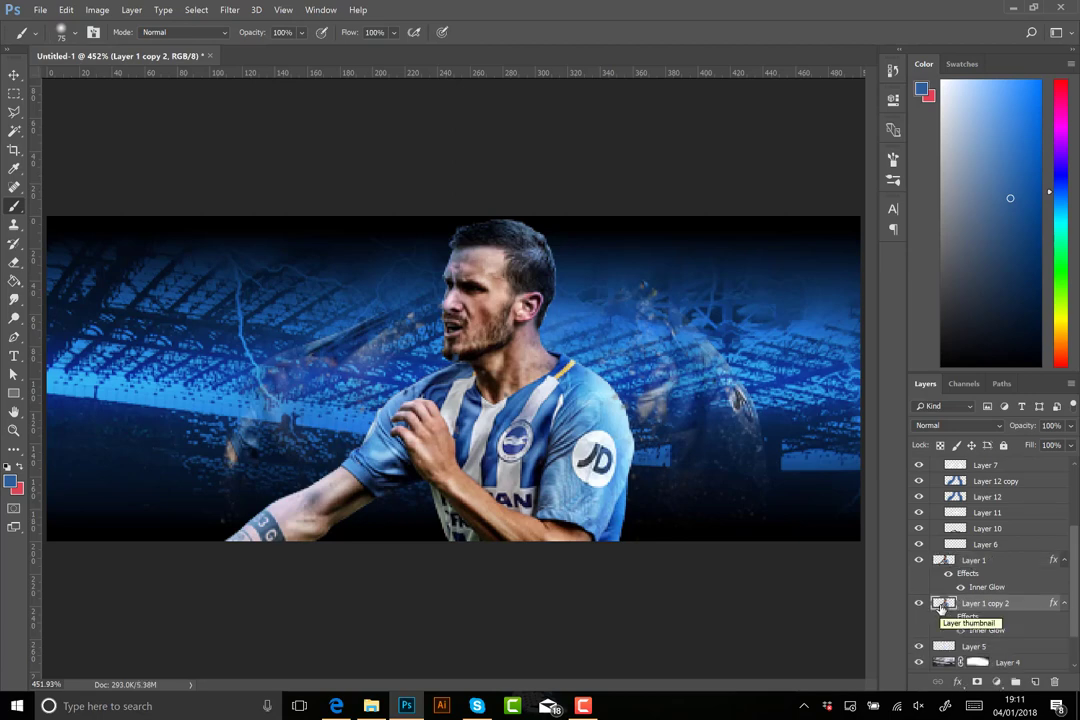
pyautogui.hotkey('ctrl', 't')
pyautogui.moveTo(450, 330); pyautogui.dragTo(545, 320)
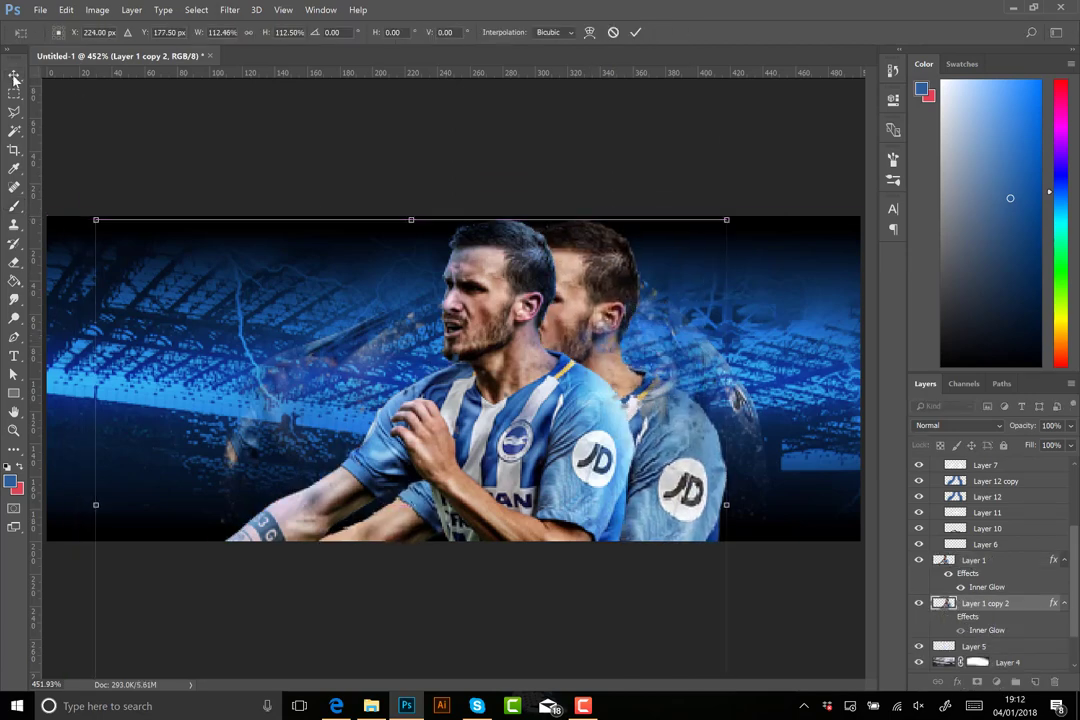
pyautogui.press('Return')
pyautogui.click(229, 9)
# Desaturate the player copy with Hue/Saturation and add a layer mask
pyautogui.click(300, 118)
pyautogui.moveTo(843, 220); pyautogui.dragTo(760, 220)
pyautogui.click(983, 137)
pyautogui.click(977, 681)
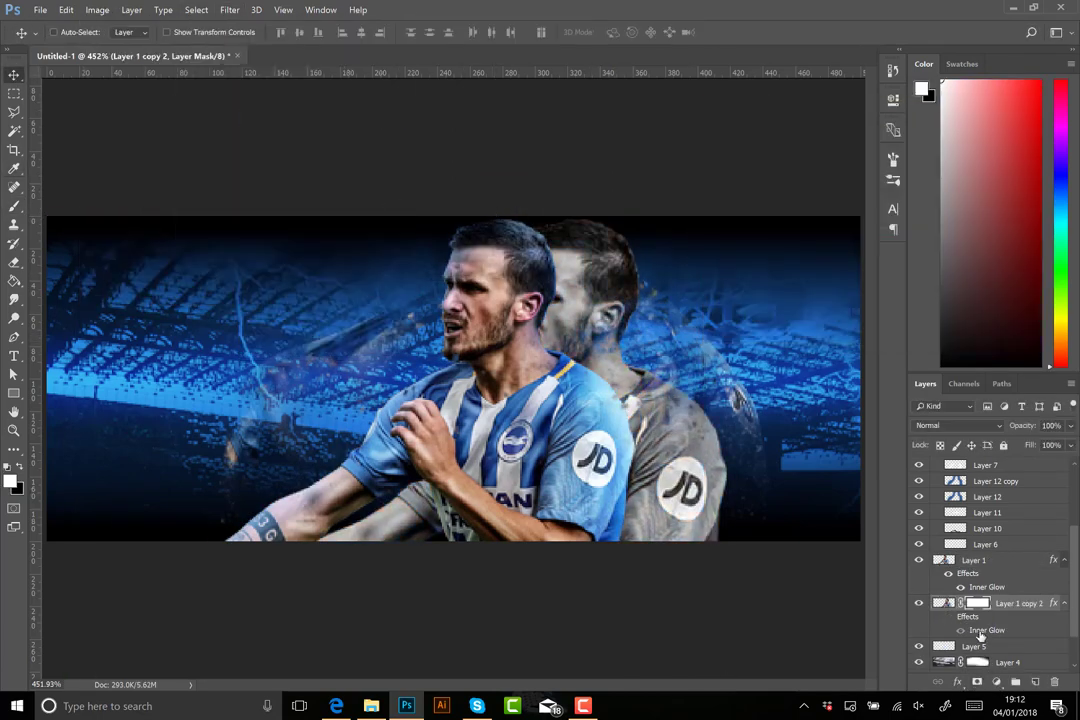
# Paint the copy's mask in black with a splatter brush to disperse it
pyautogui.press('b')
pyautogui.press('x')
pyautogui.click(62, 32)
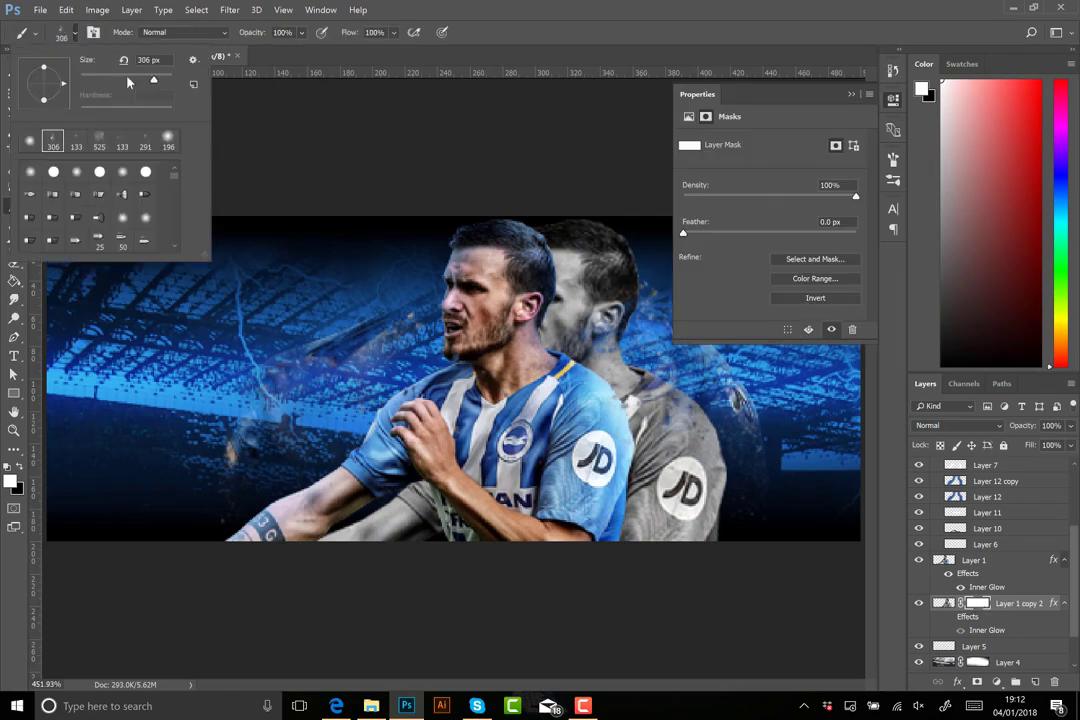
pyautogui.doubleClick(130, 80)
pyautogui.moveTo(600, 340)
pyautogui.mouseDown()
pyautogui.moveTo(560, 450)
pyautogui.moveTo(485, 290)
pyautogui.mouseUp()
pyautogui.moveTo(500, 220)
pyautogui.mouseDown()
pyautogui.moveTo(510, 420)
pyautogui.moveTo(560, 400)
pyautogui.moveTo(500, 300)
pyautogui.moveTo(490, 200)
pyautogui.mouseUp()
# Show the grey copy and set its blend mode to Linear Light
pyautogui.press('v')
pyautogui.click(948, 497)
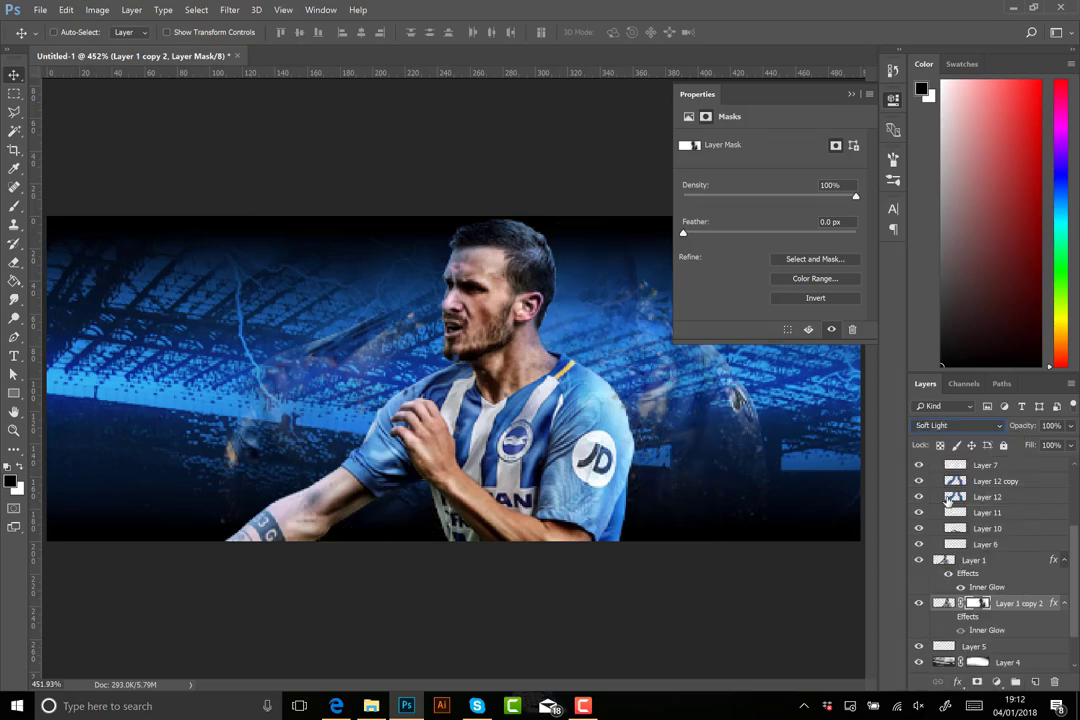
pyautogui.click(918, 603)
pyautogui.click(955, 425)
pyautogui.click(935, 482)
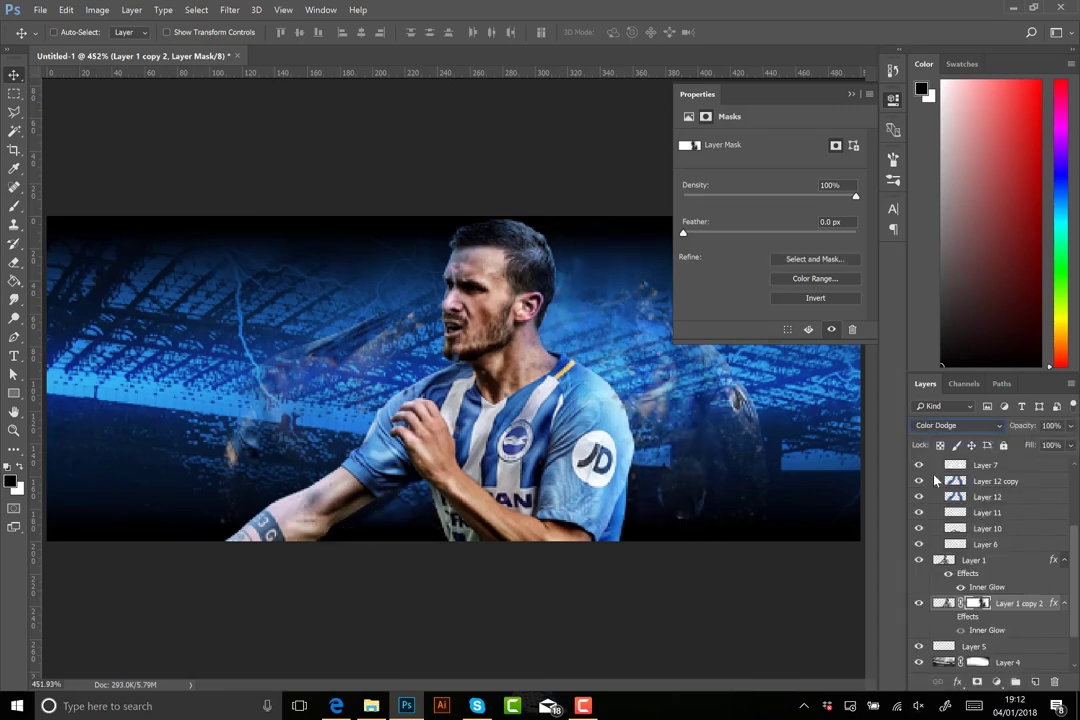
pyautogui.press('Down')
pyautogui.press('Down')
pyautogui.press('Down')
pyautogui.press('Down')
pyautogui.press('Down')
pyautogui.press('Down')
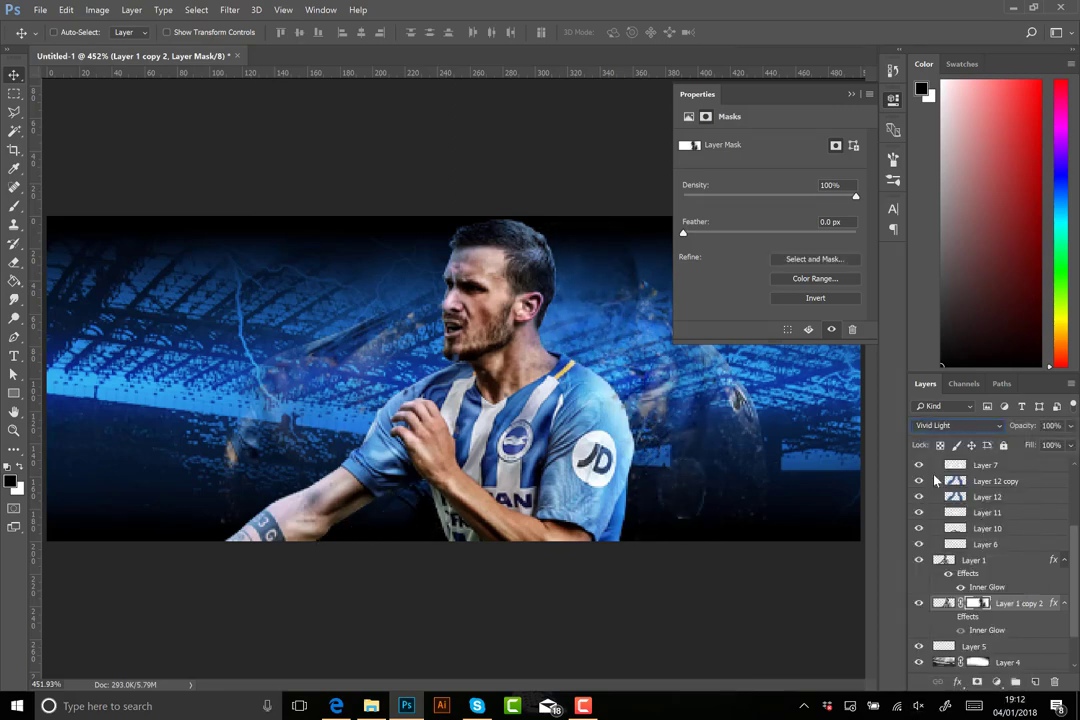
pyautogui.press('Down')
pyautogui.press('Down')
pyautogui.press('Down')
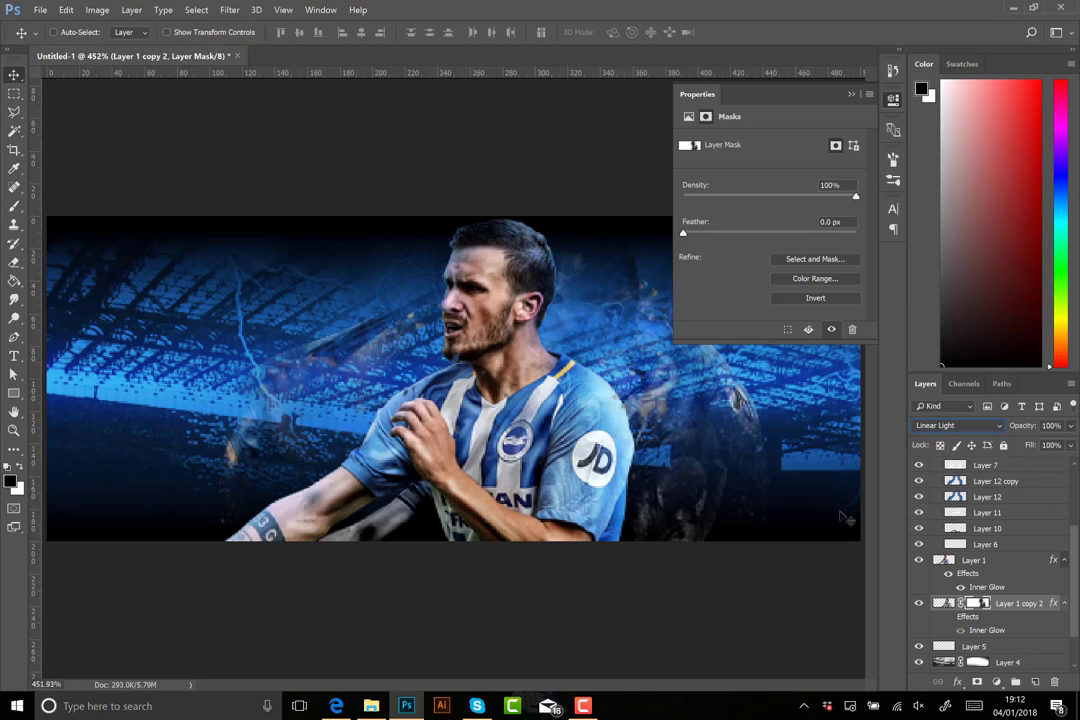
pyautogui.scroll(5, 990, 560)
pyautogui.click(622, 455)
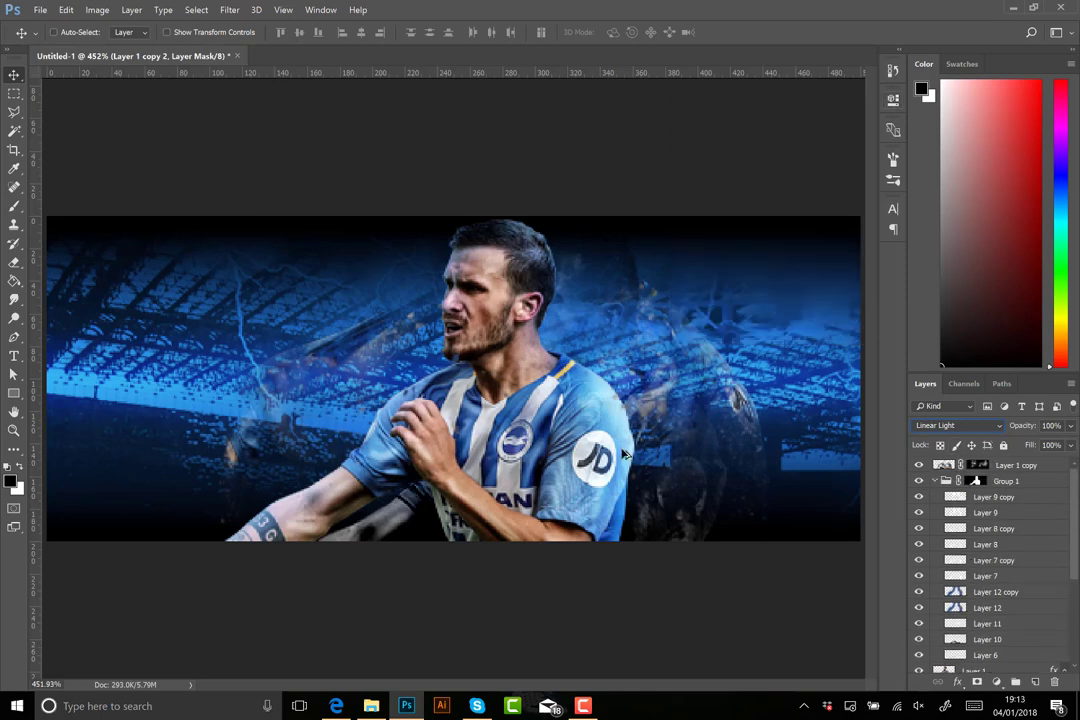
pyautogui.click(987, 546)
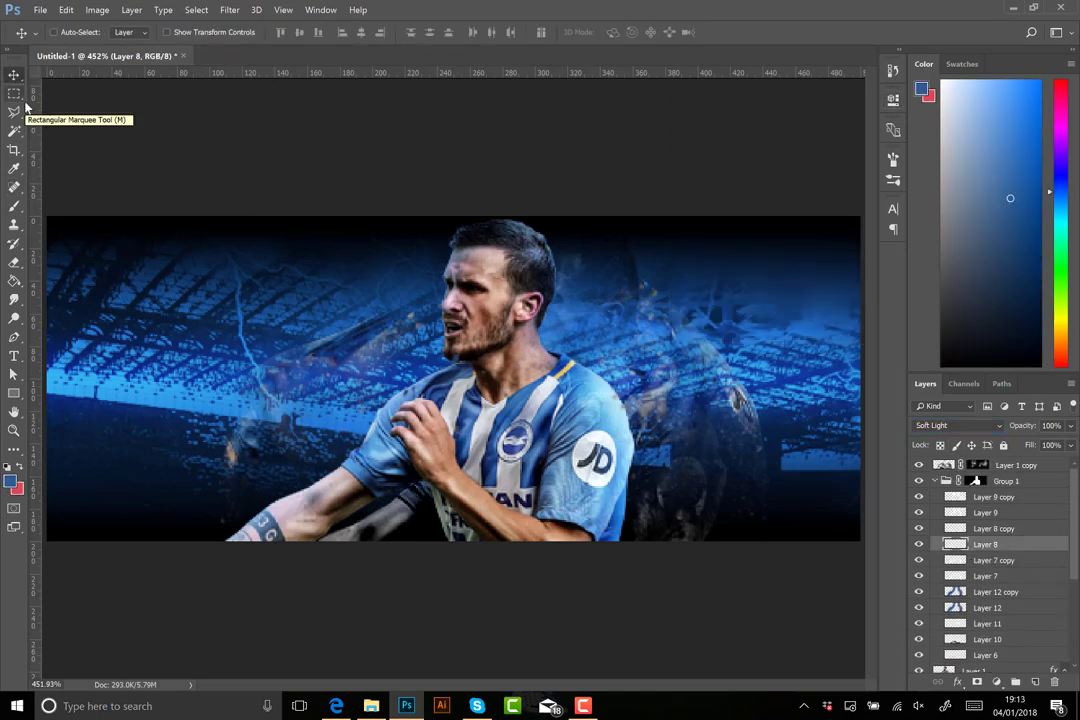
pyautogui.scroll(-3, 421, 310)
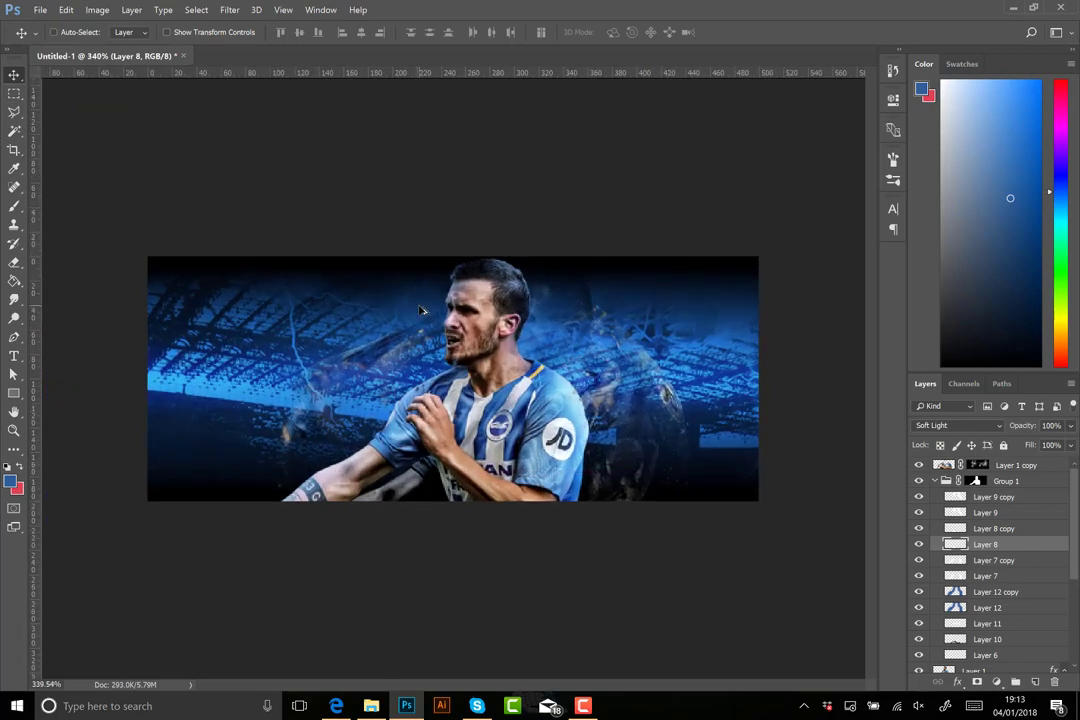
# Open LADSON GFX PACK 2.psd from the GFX Packs folder, skipping missing fonts
pyautogui.click(53, 40)
pyautogui.click(216, 32)
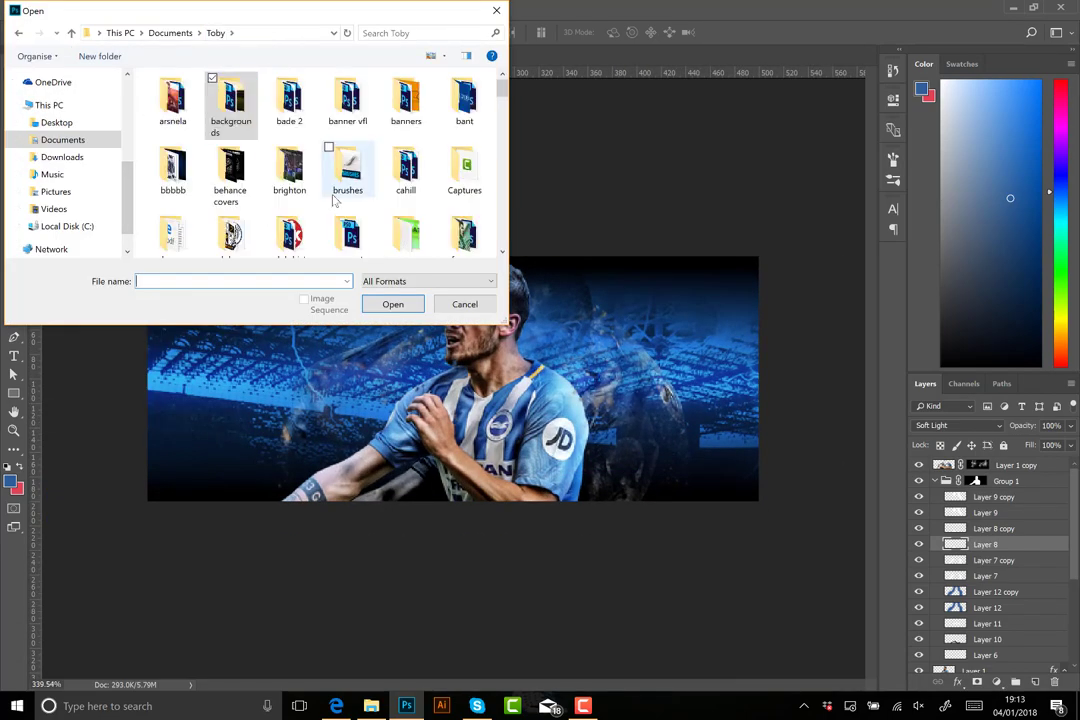
pyautogui.scroll(-2, 300, 160)
pyautogui.scroll(-5, 217, 157)
pyautogui.doubleClick(172, 135)
pyautogui.scroll(-3, 340, 170)
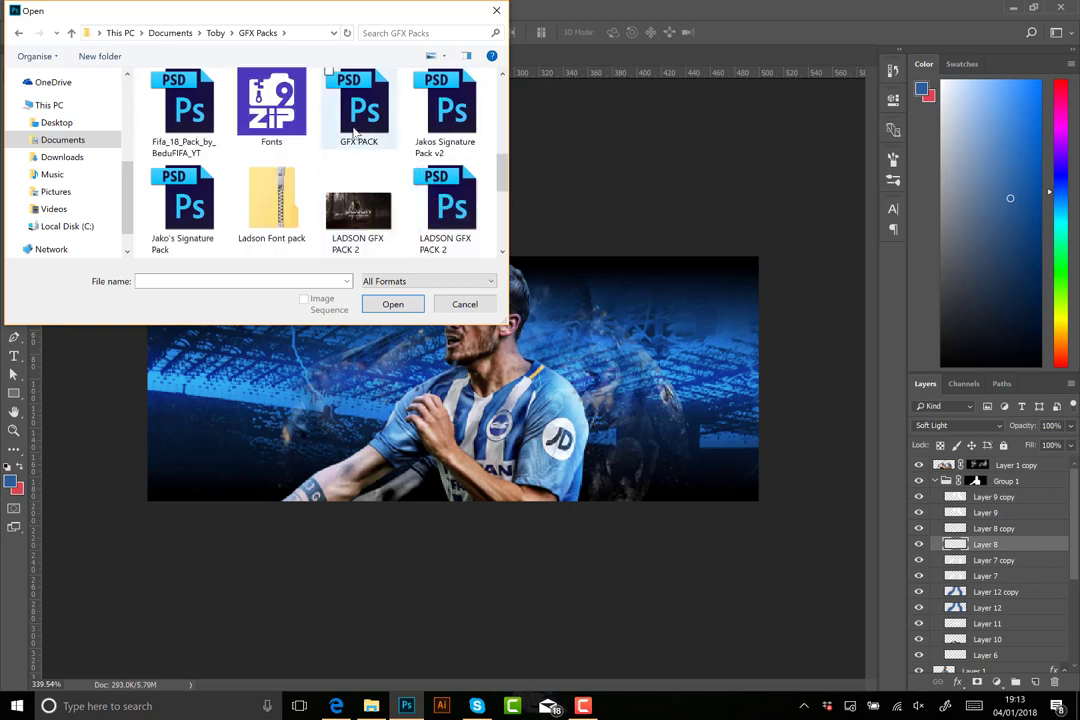
pyautogui.doubleClick(354, 135)
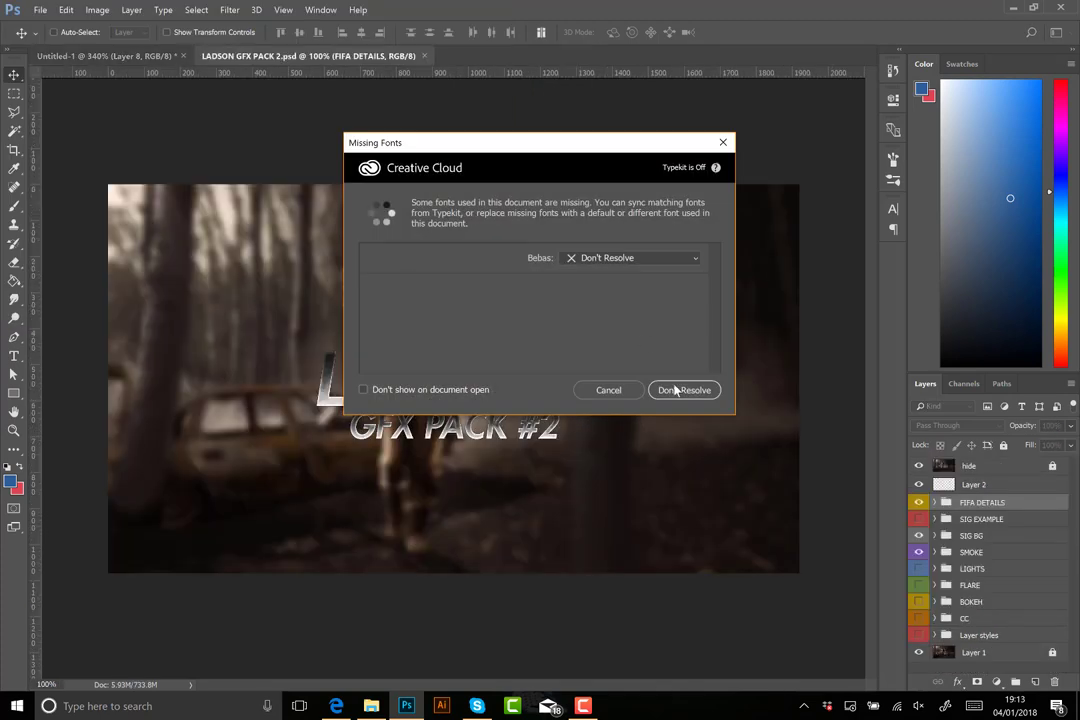
pyautogui.click(680, 388)
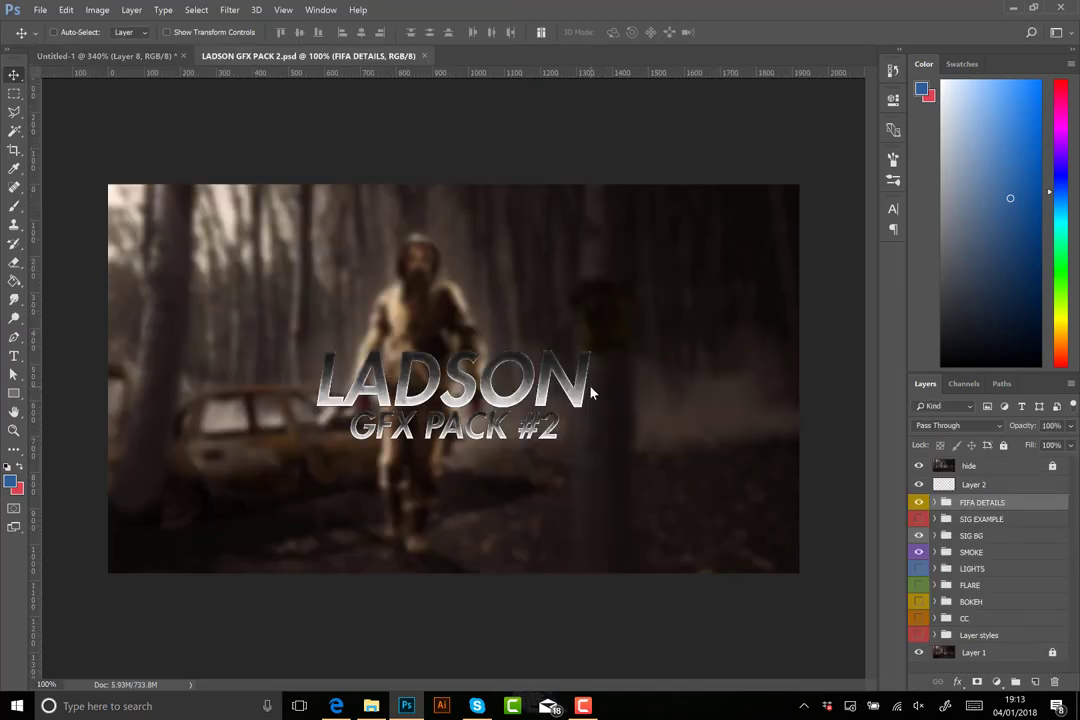
# Bring a SMOKE layer into the banner and shift its hue by +24
pyautogui.moveTo(970, 567); pyautogui.dragTo(217, 218)
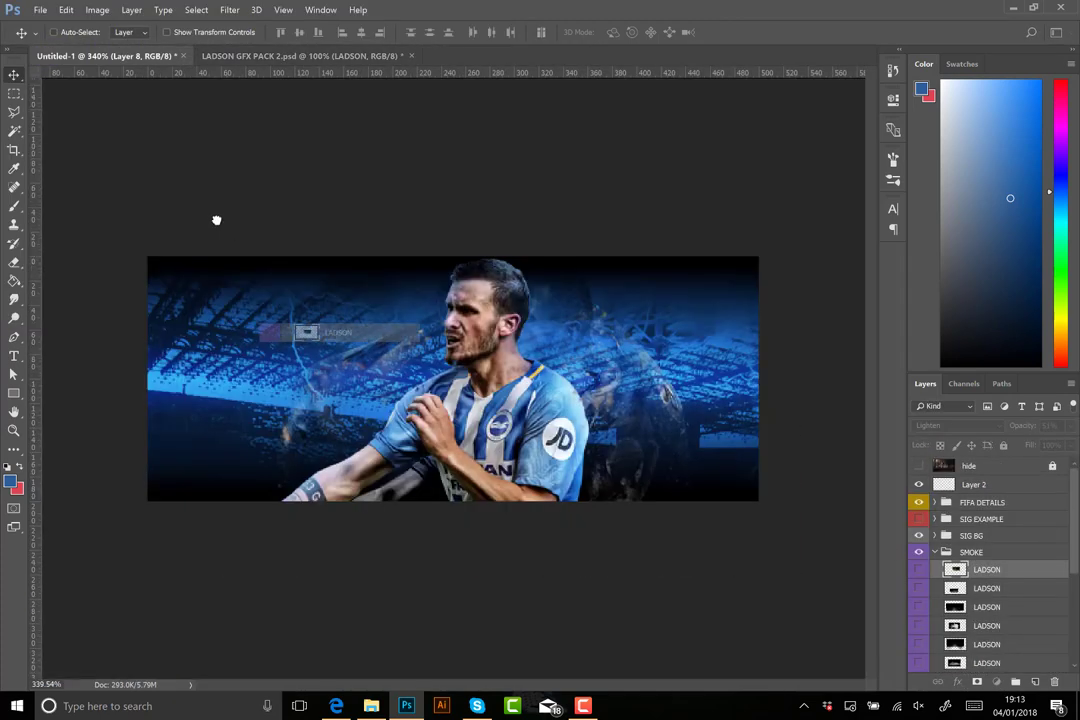
pyautogui.click(92, 9)
pyautogui.click(277, 121)
pyautogui.moveTo(829, 204); pyautogui.dragTo(848, 207)
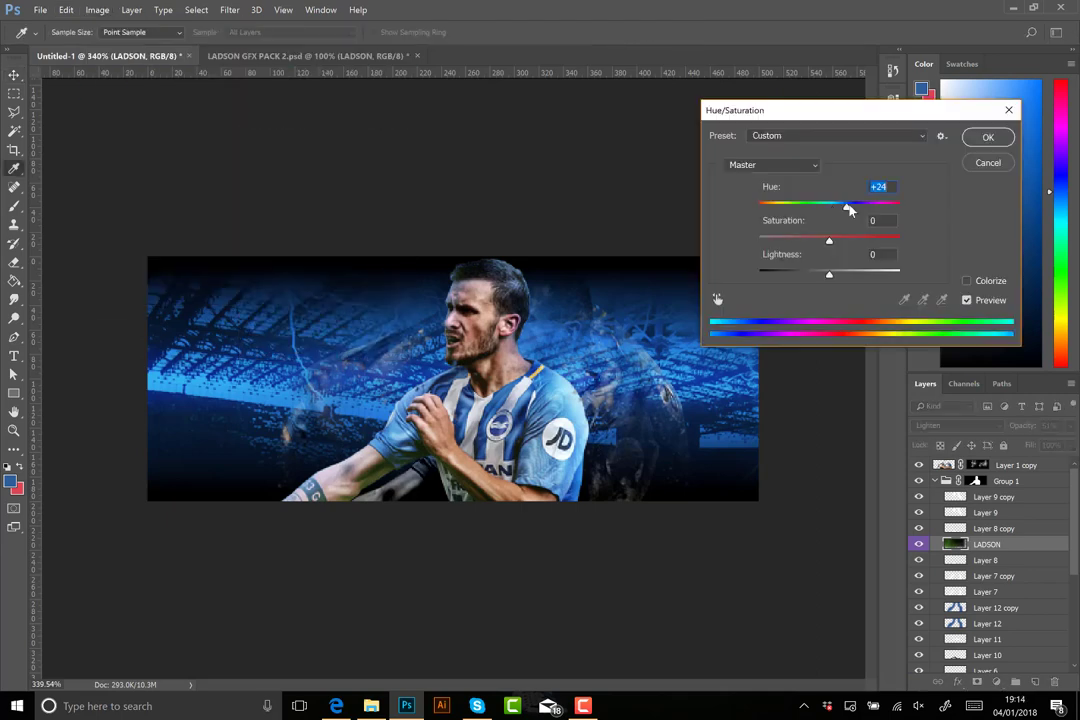
pyautogui.click(988, 137)
# Position the smoke and make copies so four smoke layers are stacked
pyautogui.press('v')
pyautogui.moveTo(985, 544); pyautogui.dragTo(985, 462)
pyautogui.moveTo(123, 421)
pyautogui.mouseDown()
pyautogui.moveTo(368, 519)
pyautogui.moveTo(265, 378)
pyautogui.moveTo(687, 441)
pyautogui.mouseUp()
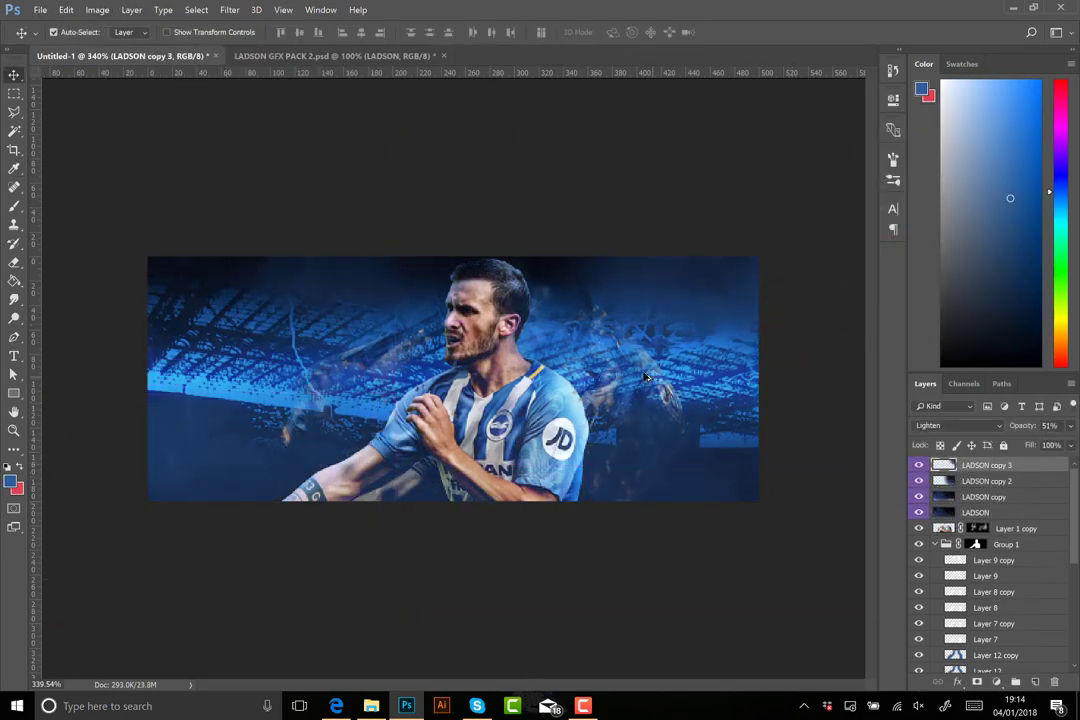
pyautogui.hotkey('ctrl', 'Tab')
pyautogui.click(934, 552)
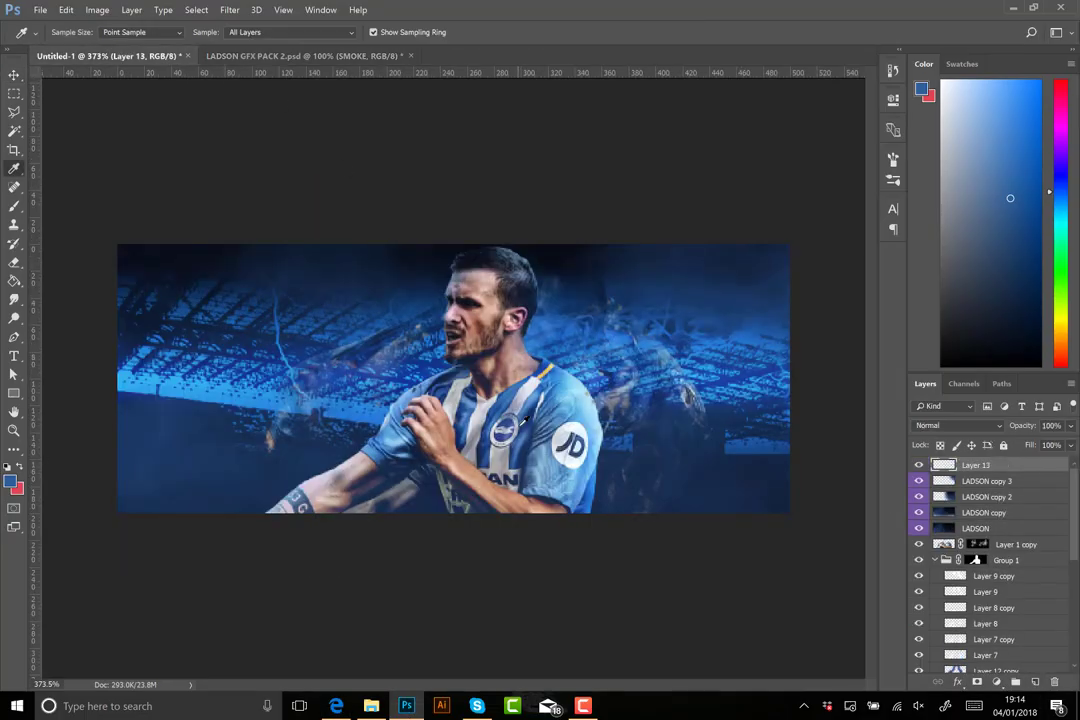
# Sample a light blue from the shirt and dab it on the top-left with a soft brush
pyautogui.click(332, 368)
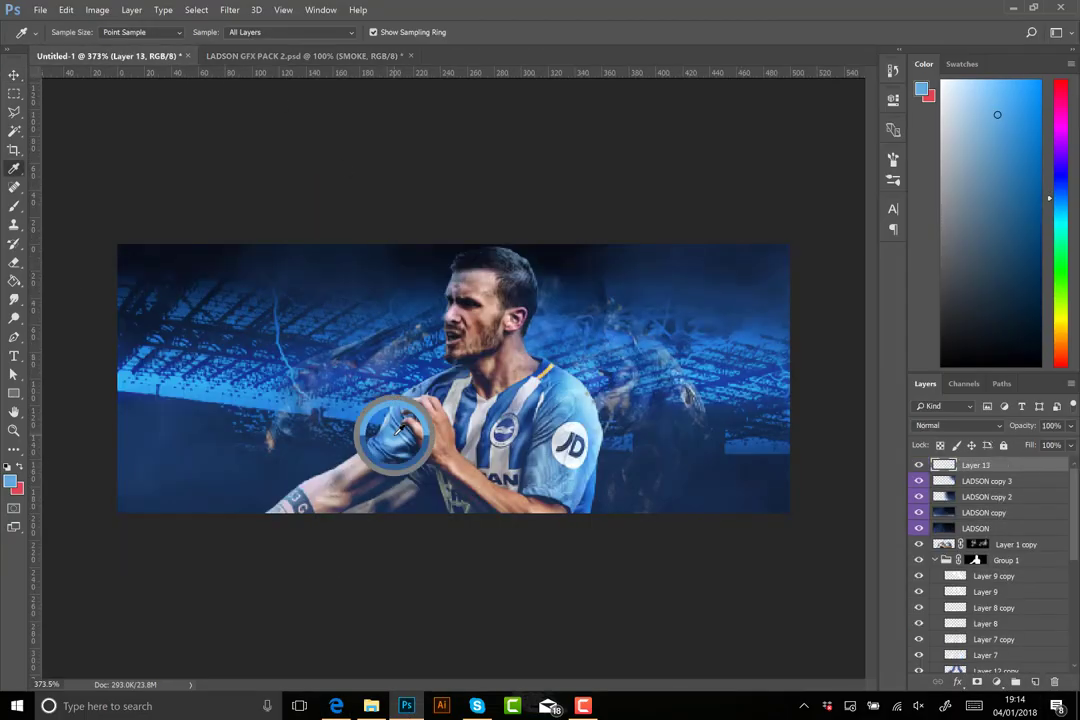
pyautogui.press('b')
pyautogui.click(60, 32)
pyautogui.press('Return')
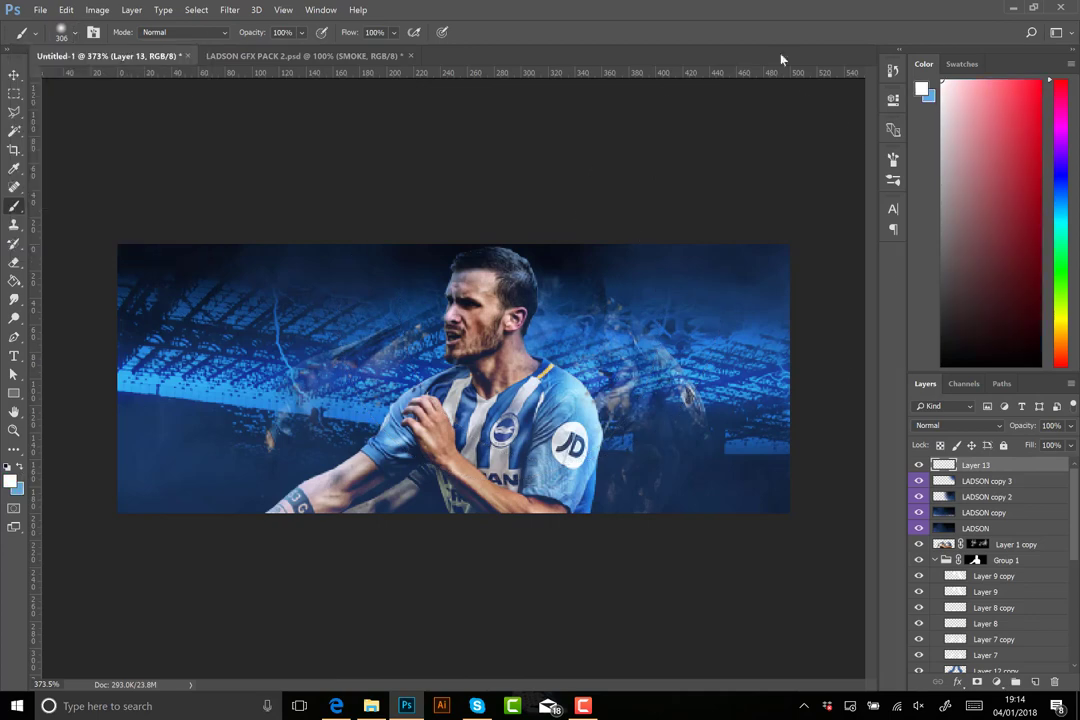
pyautogui.click(262, 288)
# Set the glow layer to Soft Light, nudge it, and duplicate it
pyautogui.click(958, 425)
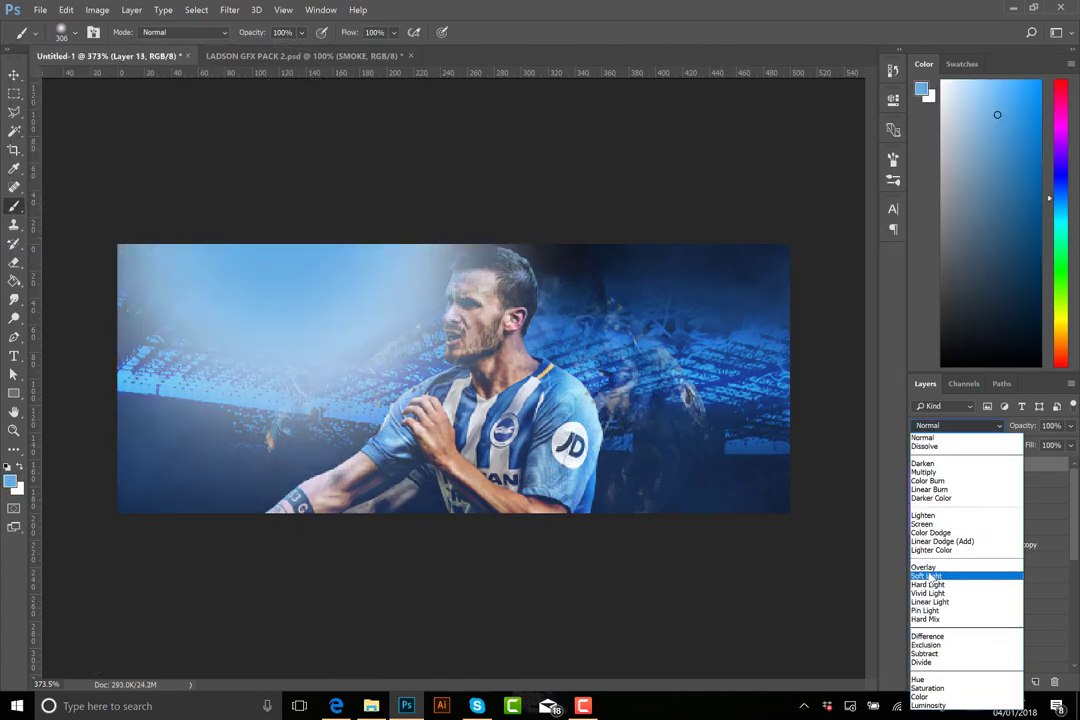
pyautogui.click(950, 584)
pyautogui.press('v')
pyautogui.moveTo(232, 290); pyautogui.dragTo(318, 316)
pyautogui.rightClick(975, 465)
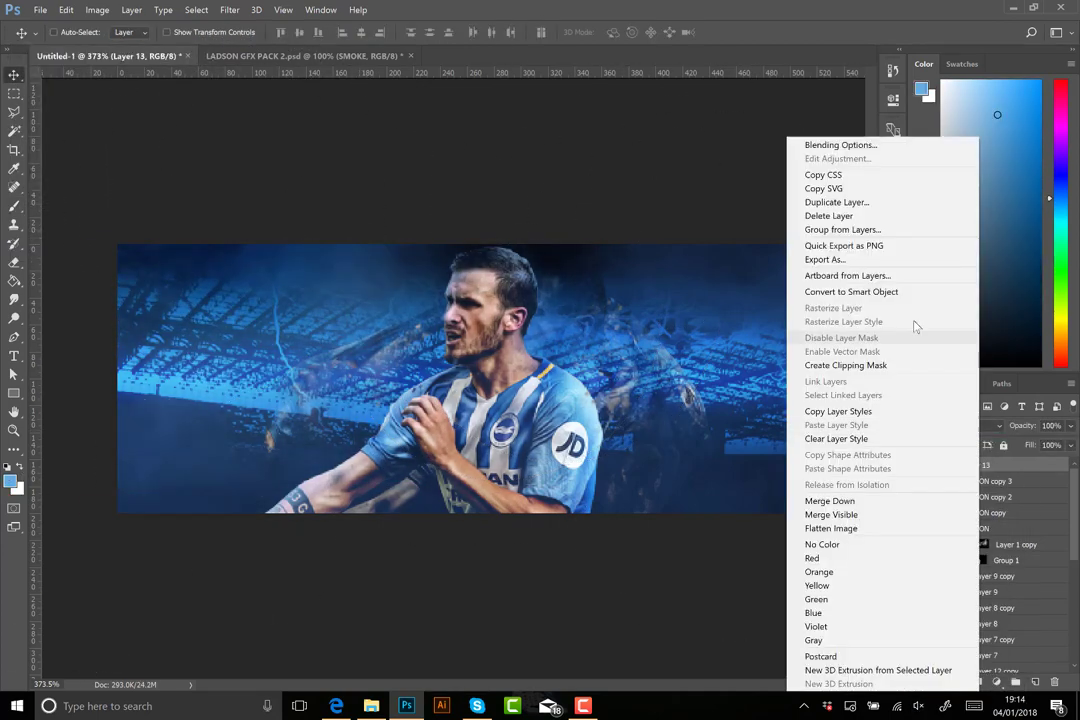
pyautogui.click(830, 209)
pyautogui.press('Return')
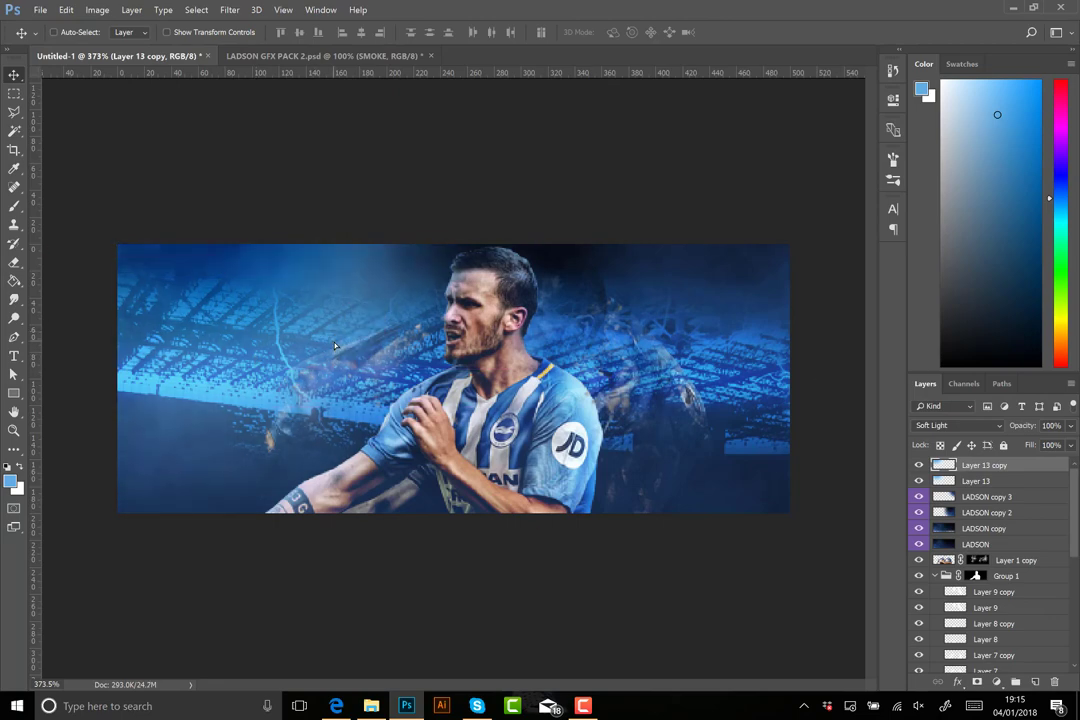
# Close LADSON GFX PACK 2 and open GFX PACK.psd
pyautogui.click(431, 56)
pyautogui.hotkey('ctrl', 'o')
pyautogui.doubleClick(483, 224)
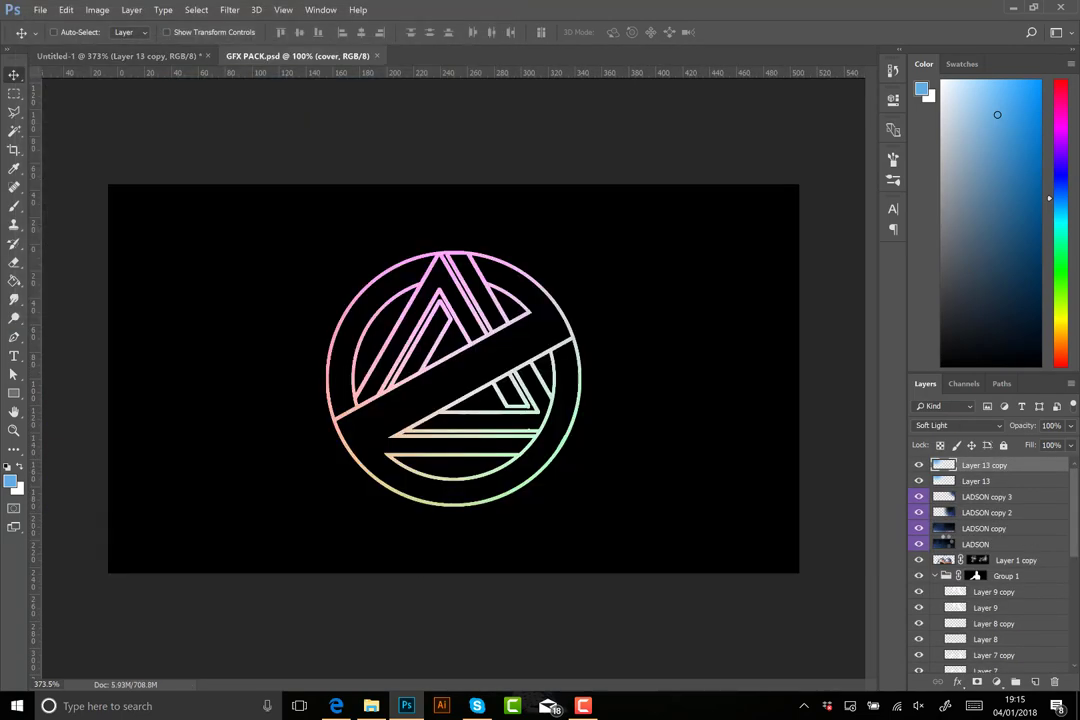
# Copy the Pro CC, Random and Gold groups into the banner
pyautogui.moveTo(982, 647); pyautogui.dragTo(500, 380)
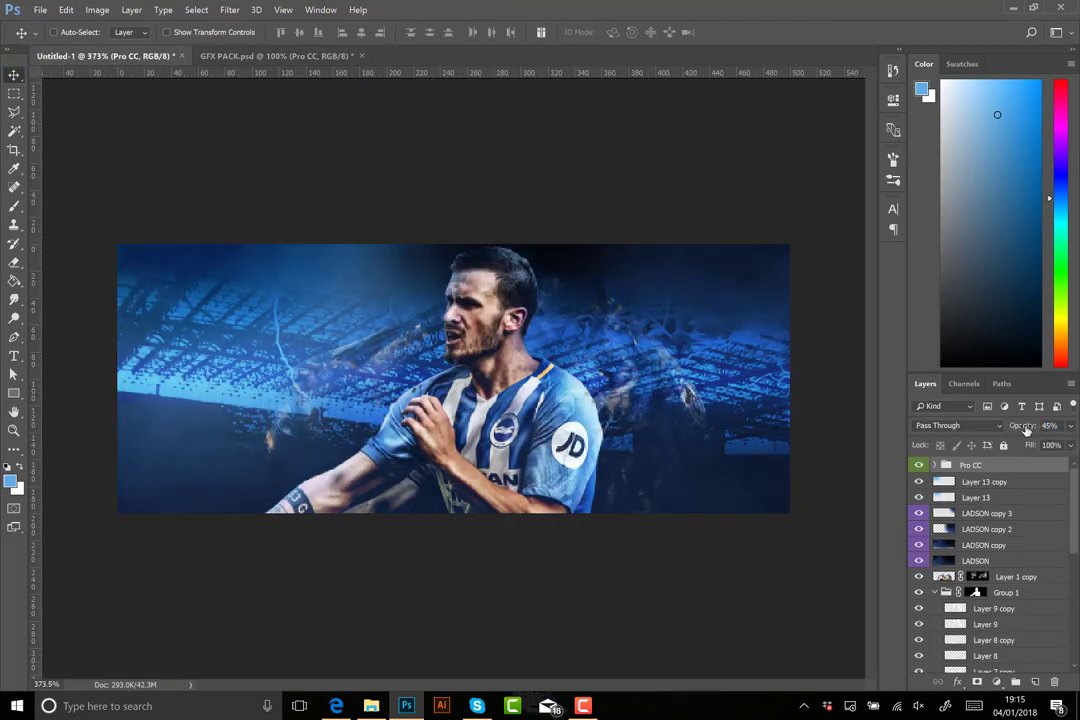
pyautogui.hotkey('ctrl', 'Tab')
pyautogui.moveTo(112, 57); pyautogui.dragTo(945, 479)
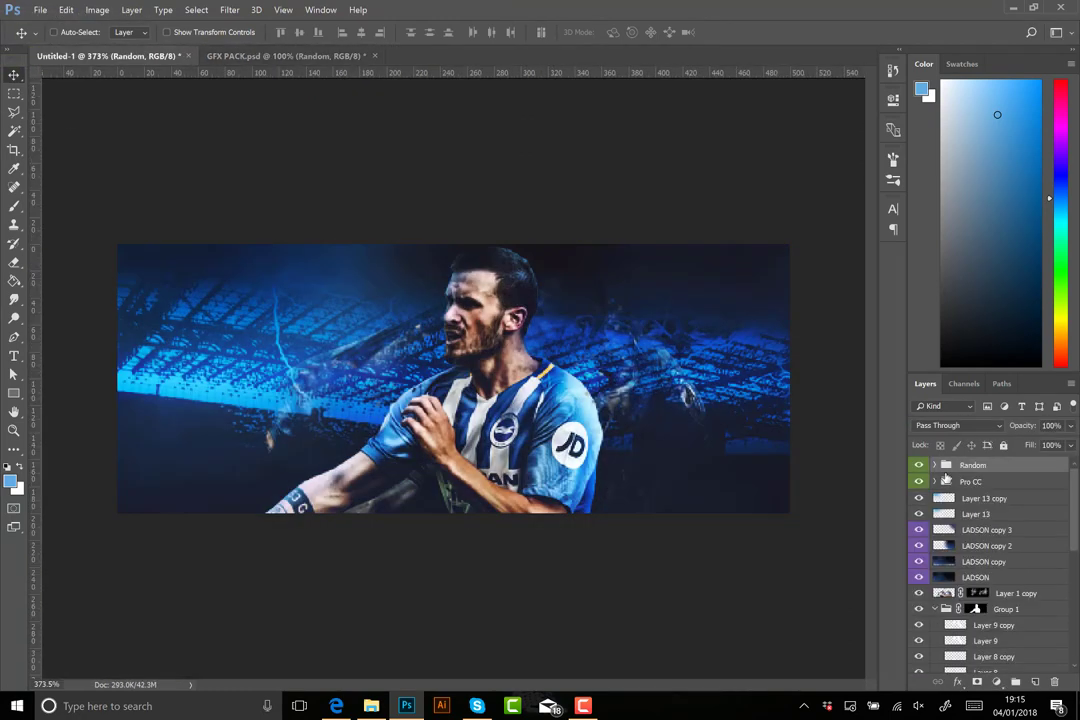
pyautogui.hotkey('ctrl', 'Tab')
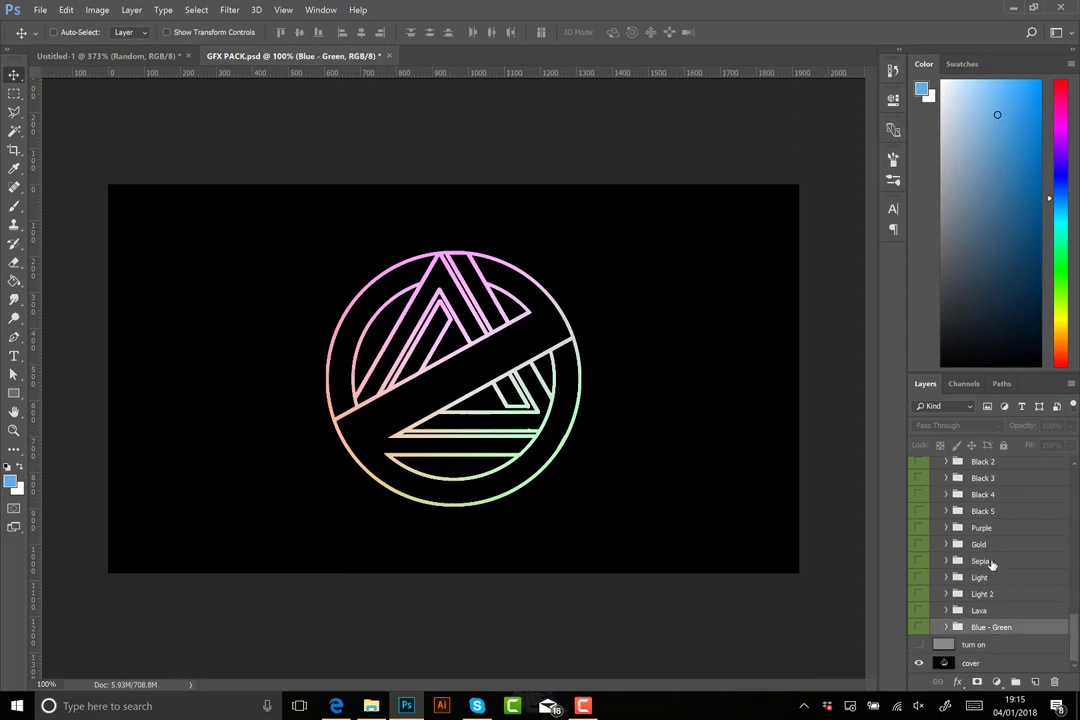
pyautogui.moveTo(993, 560); pyautogui.dragTo(935, 470)
# In the Gold group, set Gradient Map 2's first colour stop to dark navy
pyautogui.click(934, 465)
pyautogui.doubleClick(950, 548)
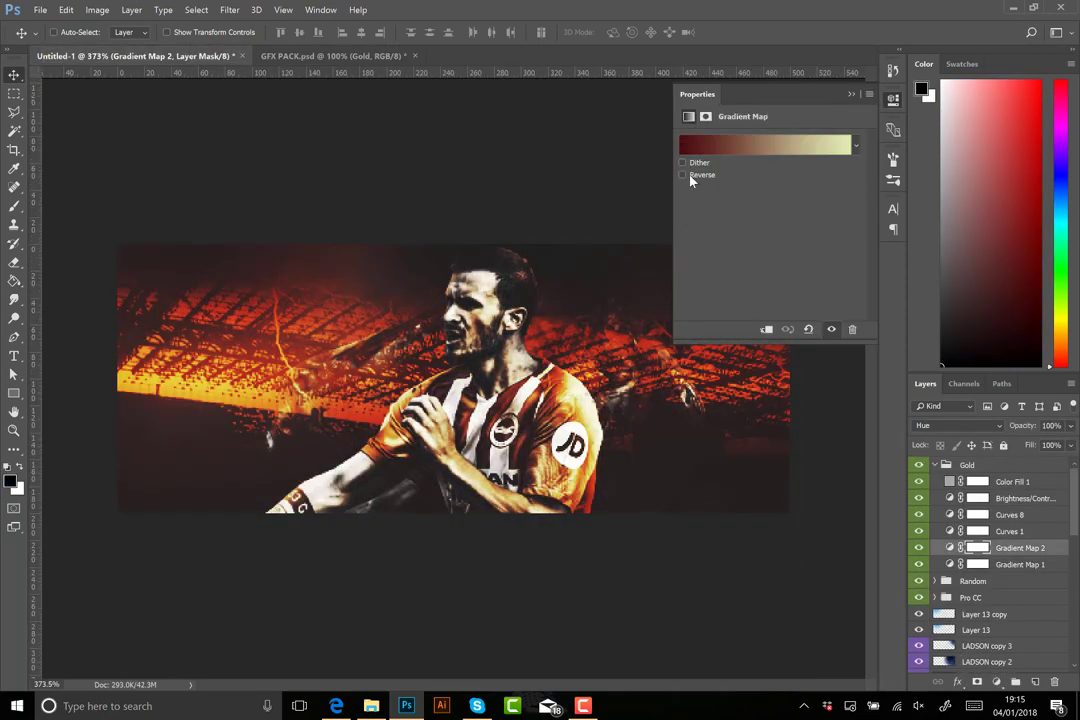
pyautogui.click(765, 145)
pyautogui.click(363, 333)
pyautogui.click(624, 153)
pyautogui.click(765, 145)
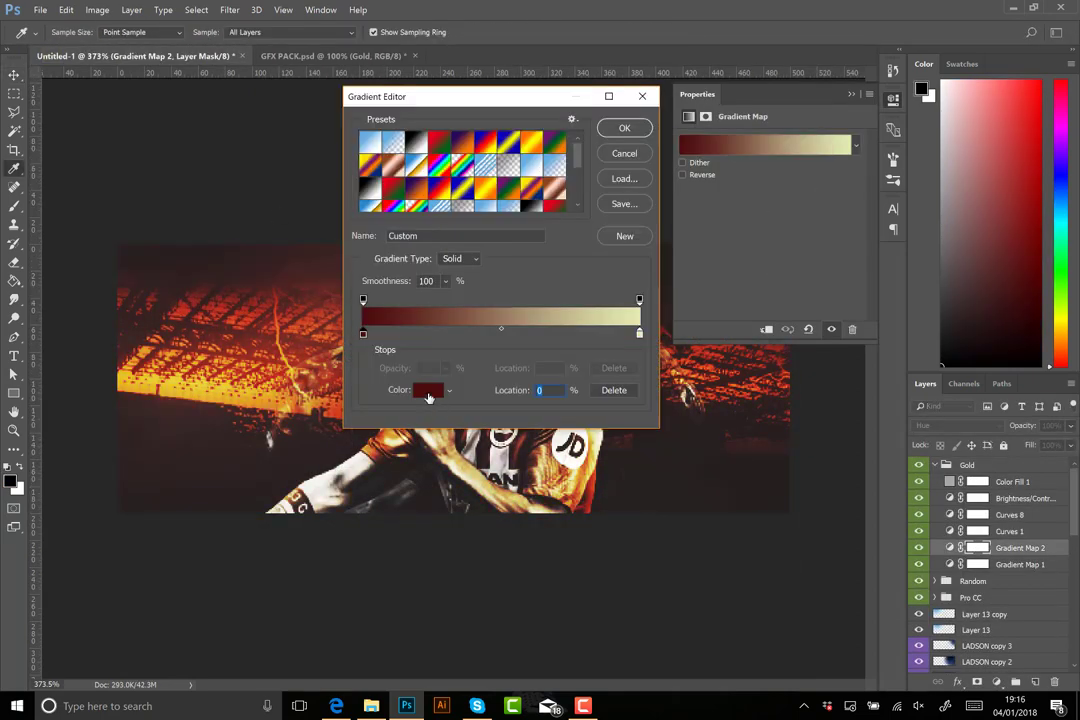
pyautogui.doubleClick(363, 333)
pyautogui.click(800, 211)
pyautogui.click(929, 135)
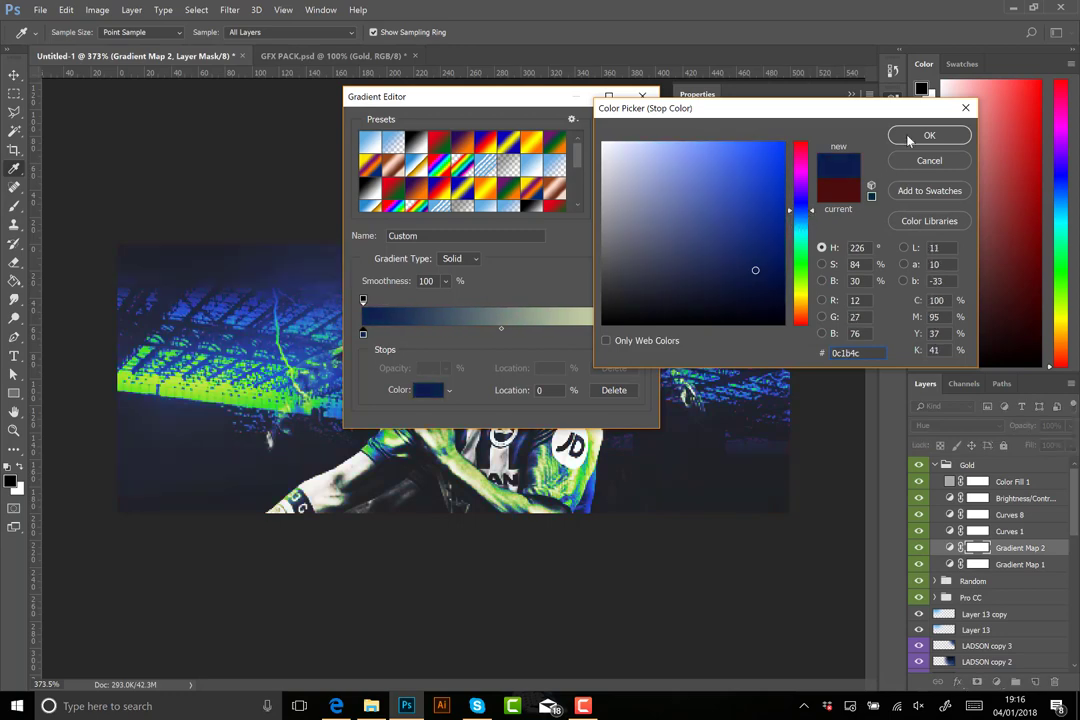
# Set the gradient's end stop to light blue and close the adjustment properties
pyautogui.click(640, 333)
pyautogui.doubleClick(640, 333)
pyautogui.click(645, 157)
pyautogui.click(929, 135)
pyautogui.click(624, 128)
pyautogui.click(858, 96)
pyautogui.click(934, 465)
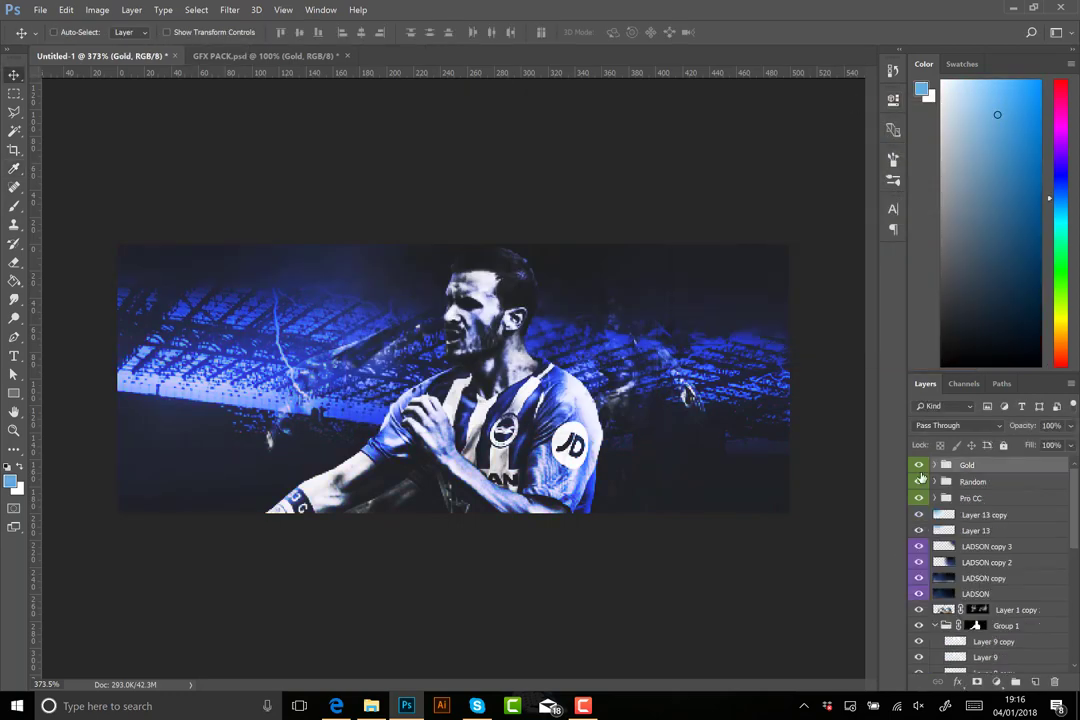
# Lower the Gold group to 55% opacity and give it an inverted, fully hiding layer mask
pyautogui.moveTo(1019, 430); pyautogui.dragTo(1013, 430)
pyautogui.click(977, 679)
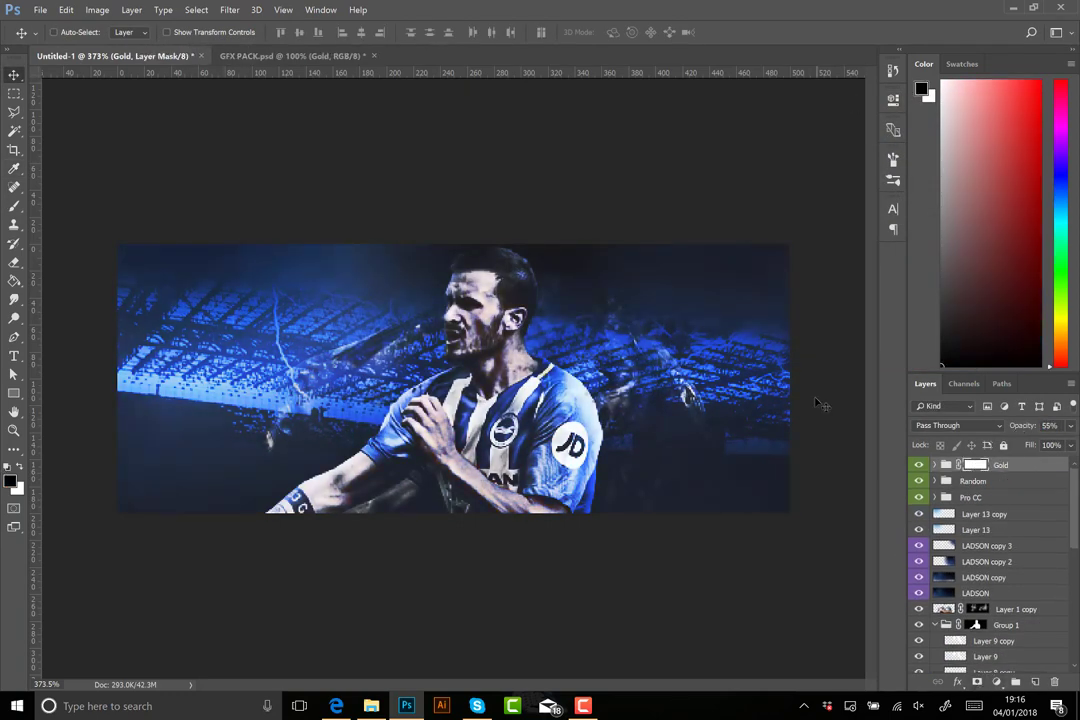
pyautogui.hotkey('ctrl', 'i')
# Paint white with a 174 px dispersion brush to reveal the blue tint through the mask
pyautogui.press('b')
pyautogui.rightClick(265, 170)
pyautogui.press('Return')
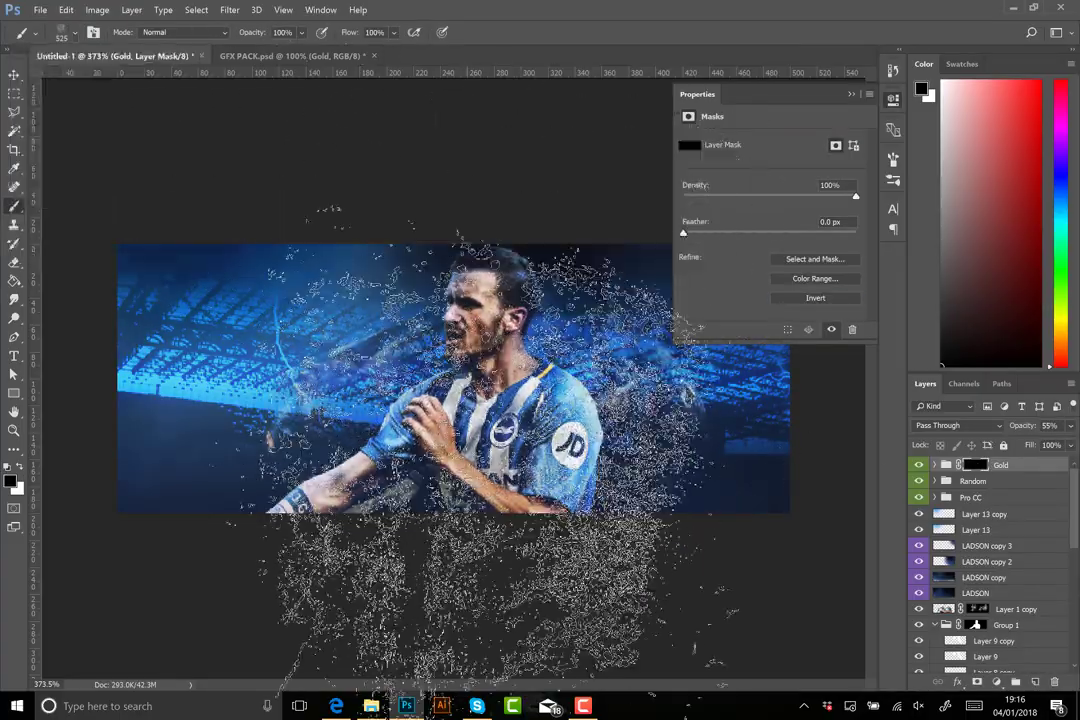
pyautogui.press('x')
pyautogui.click(460, 395)
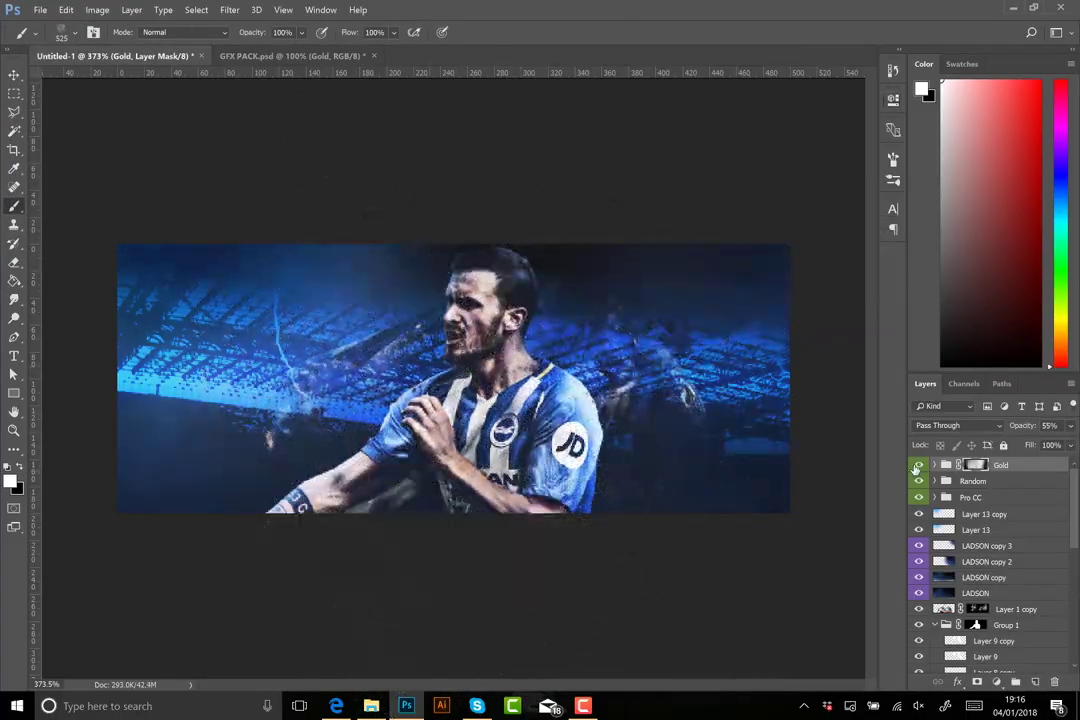
pyautogui.rightClick(458, 313)
pyautogui.press('Return')
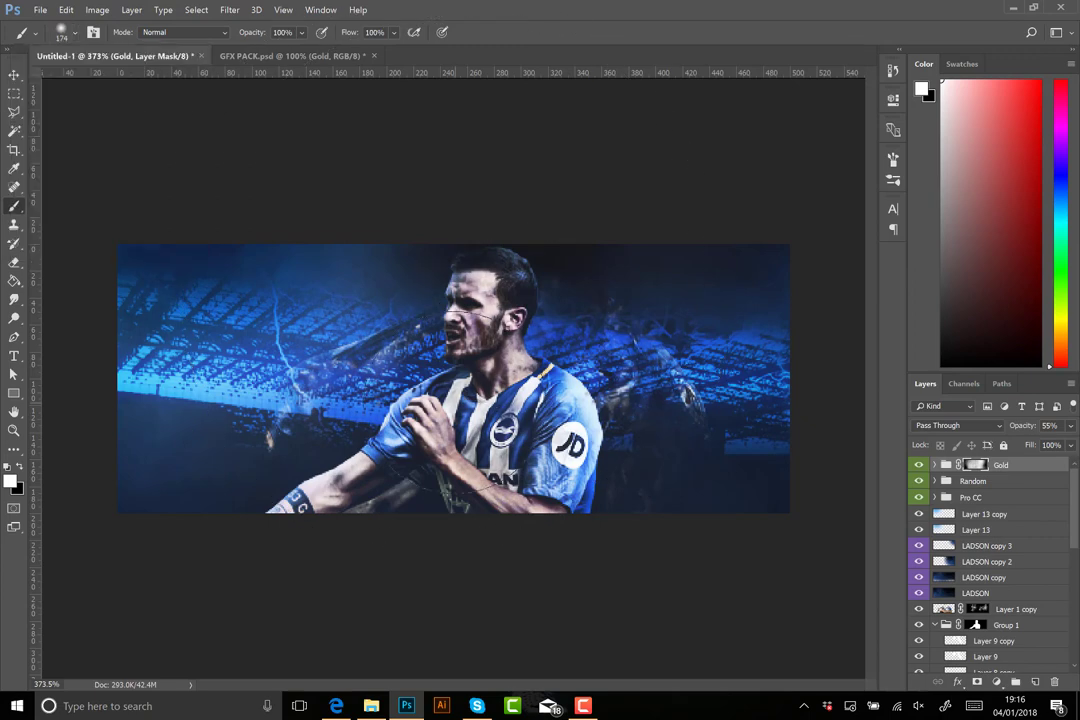
pyautogui.click(893, 99)
pyautogui.click(852, 96)
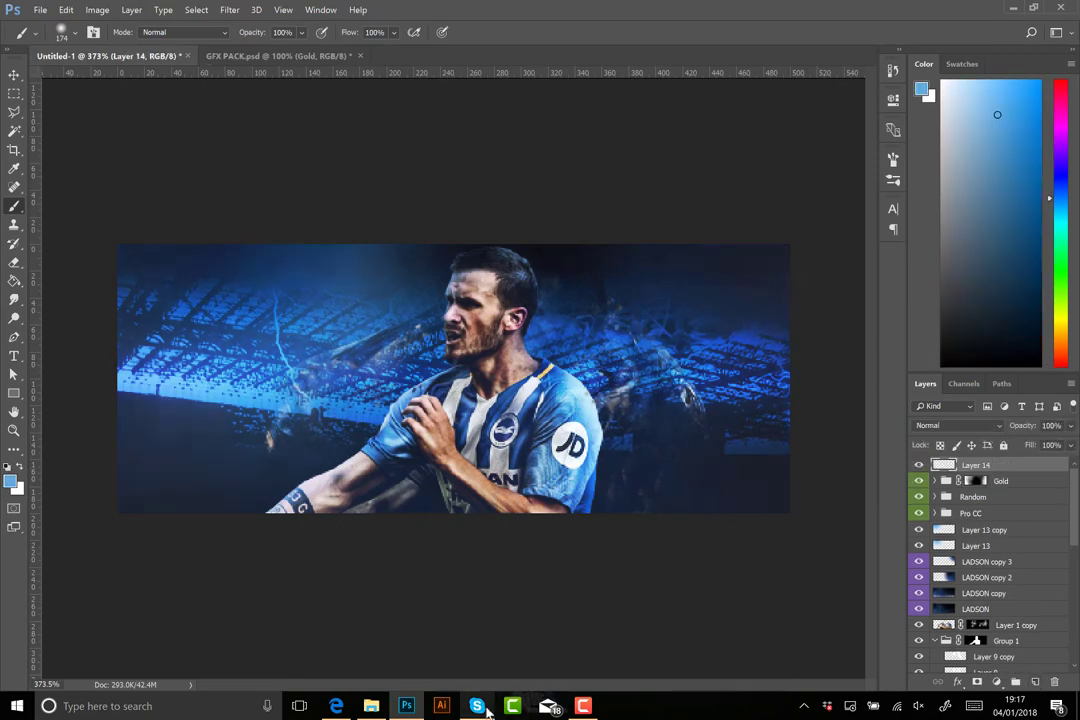
# Bring Spark 2 from GFX PACK into the banner, beneath the LADSON layers, and position it
pyautogui.click(290, 56)
pyautogui.scroll(2, 990, 560)
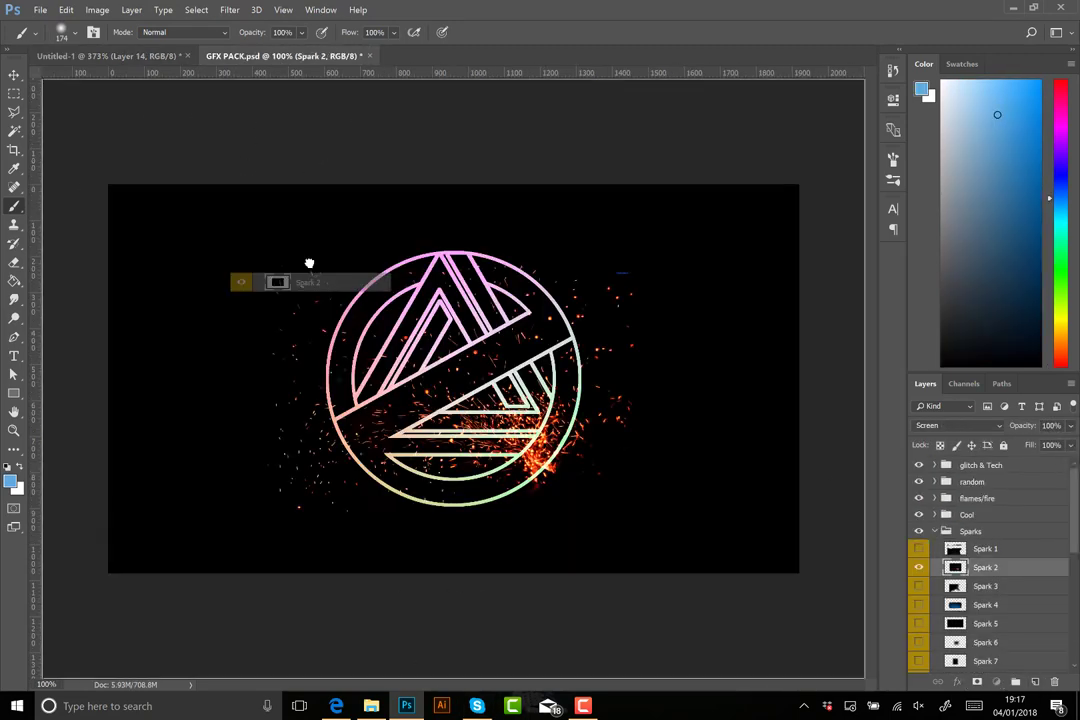
pyautogui.moveTo(950, 563); pyautogui.dragTo(916, 512)
pyautogui.moveTo(976, 594); pyautogui.dragTo(976, 630)
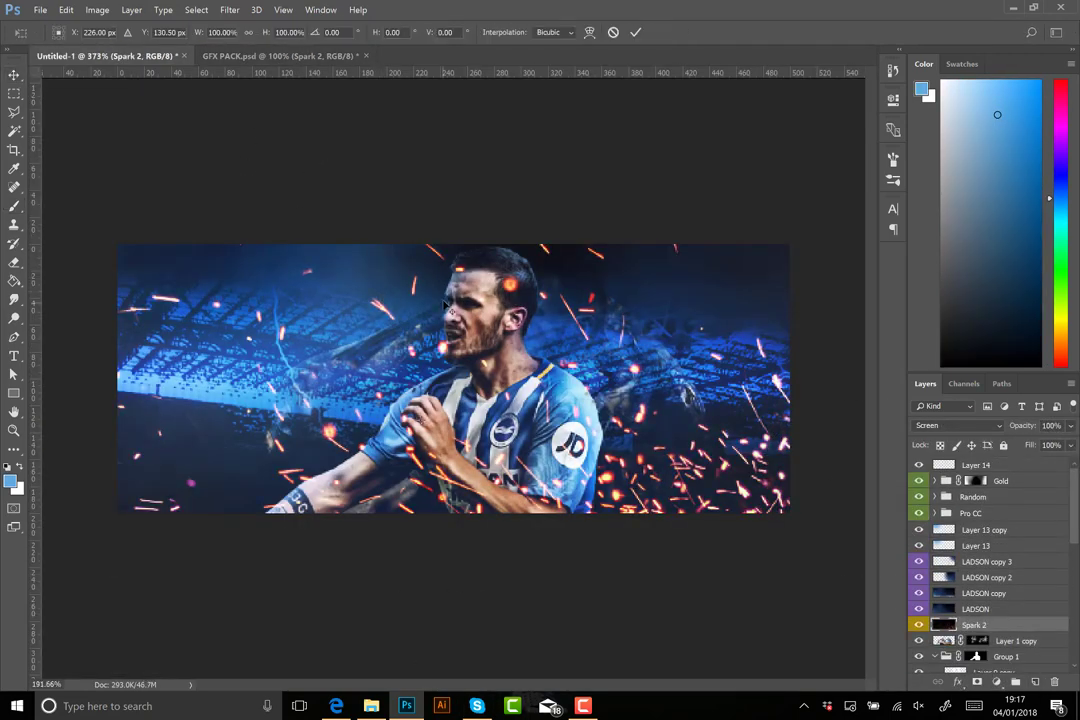
pyautogui.scroll(-2, 446, 305)
pyautogui.moveTo(280, 504); pyautogui.dragTo(369, 458)
pyautogui.press('Return')
pyautogui.scroll(2, 545, 403)
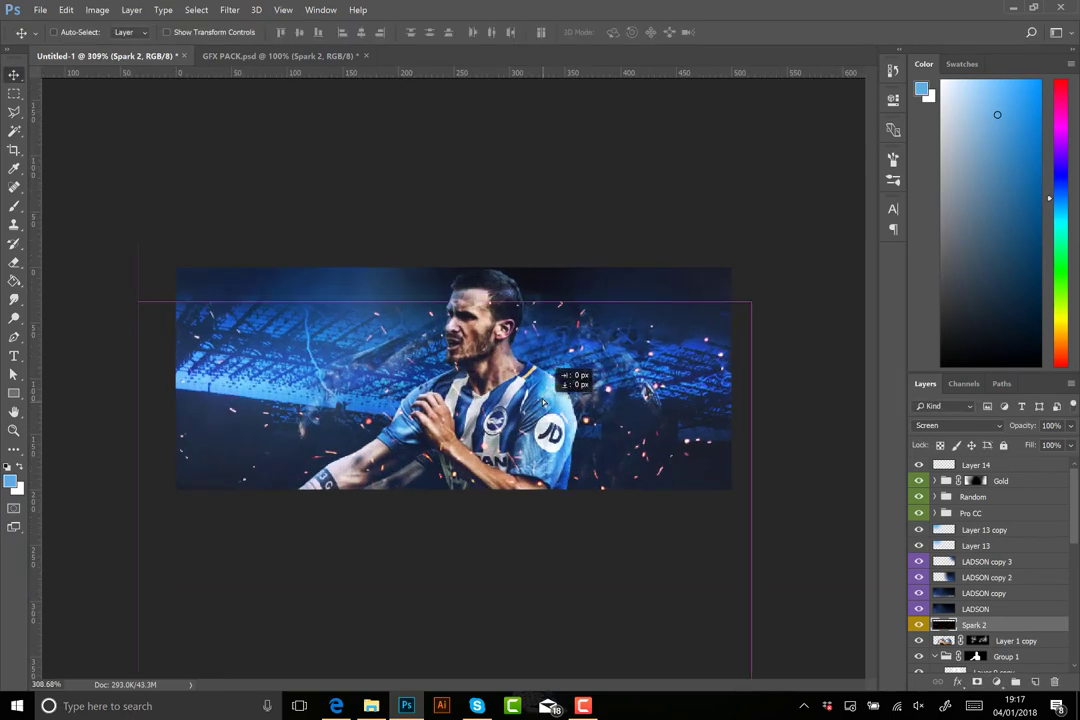
# Give Spark 2 a dark blue Color Overlay layer style
pyautogui.doubleClick(1000, 625)
pyautogui.click(303, 318)
pyautogui.click(607, 171)
pyautogui.click(775, 206)
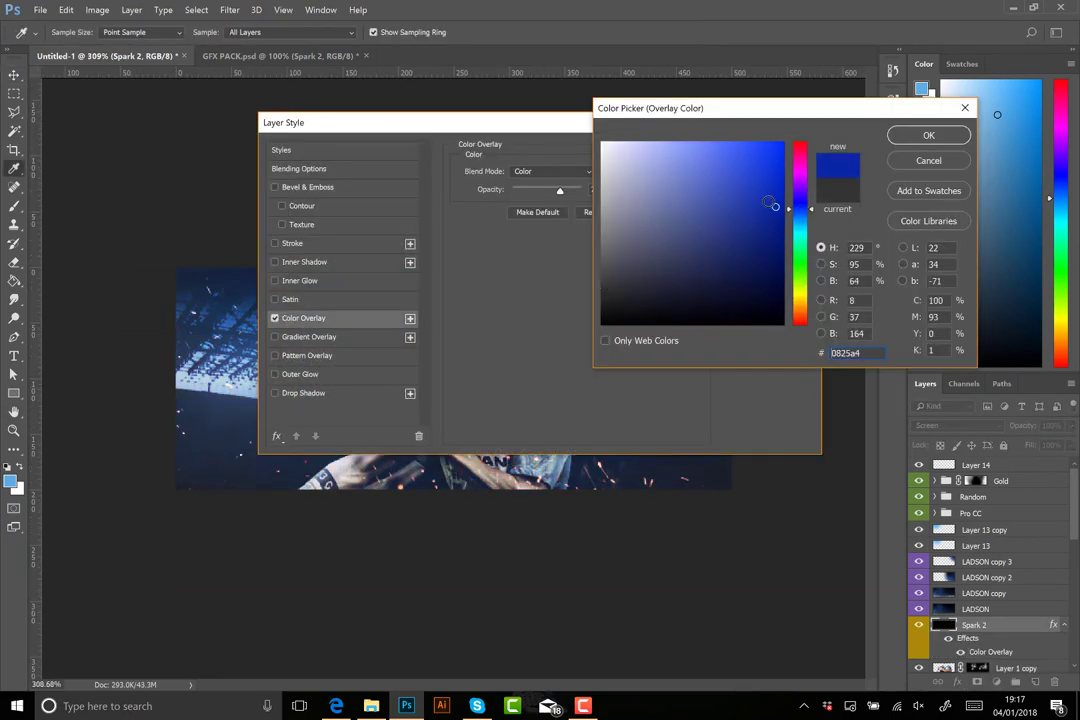
pyautogui.click(928, 135)
pyautogui.moveTo(564, 125)
pyautogui.mouseDown()
pyautogui.moveTo(841, 398)
pyautogui.moveTo(328, 5)
pyautogui.moveTo(380, 59)
pyautogui.mouseUp()
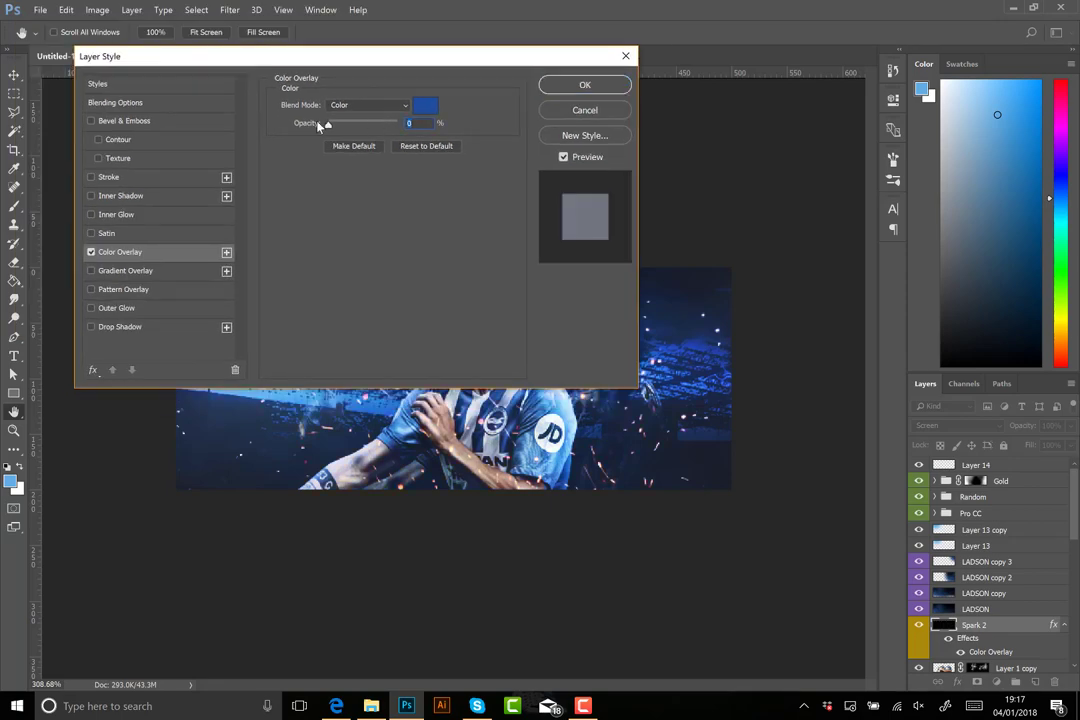
pyautogui.press('Return')
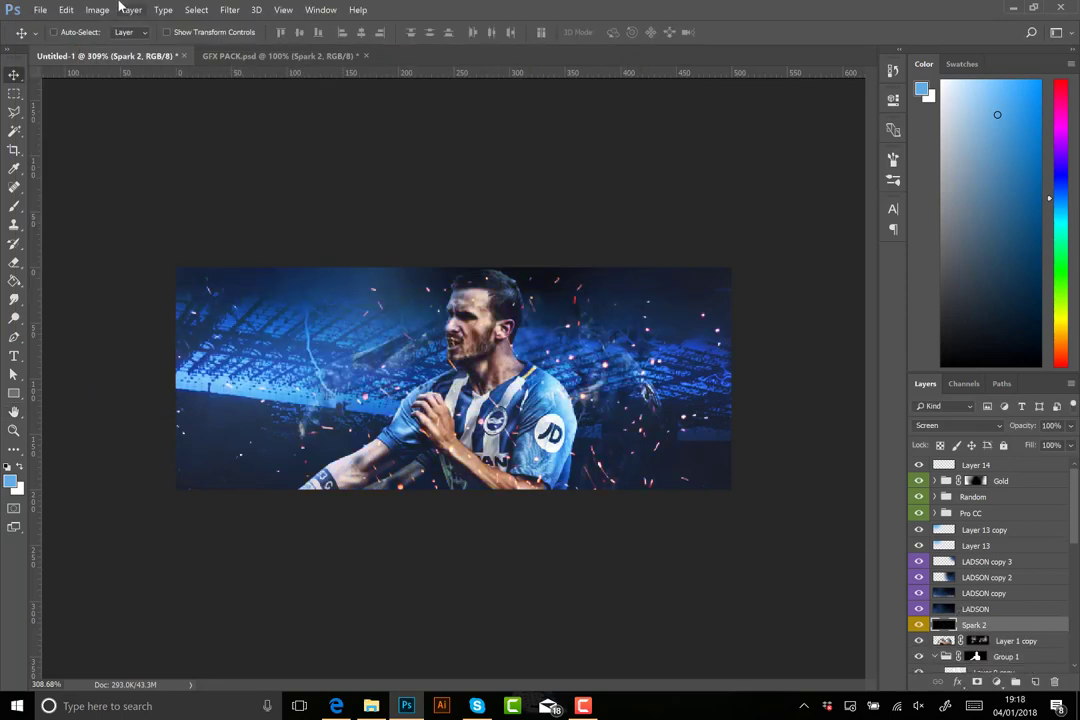
# Shift the sparks' hue to blue with Hue/Saturation and duplicate them as Spark 2 copy
pyautogui.click(97, 9)
pyautogui.click(300, 113)
pyautogui.moveTo(829, 204); pyautogui.dragTo(886, 207)
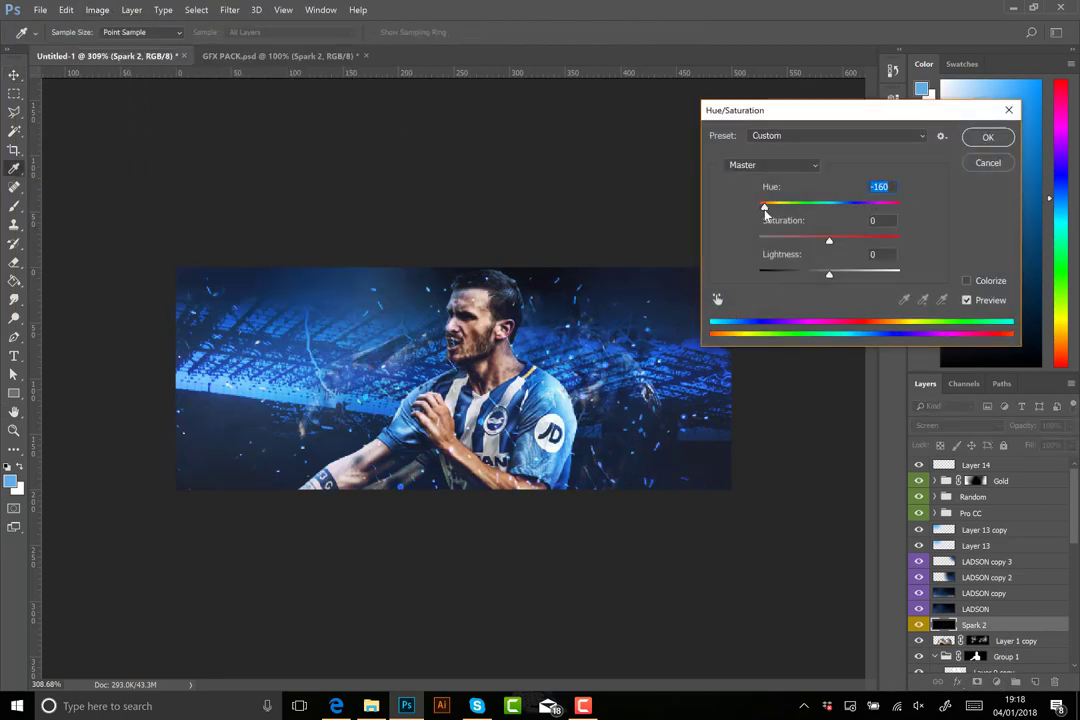
pyautogui.press('Return')
pyautogui.hotkey('ctrl', '+')
pyautogui.hotkey('ctrl', 'j')
# Apply radial and motion blurs to the Spark 2 copy layer
pyautogui.click(229, 9)
pyautogui.moveTo(236, 165)
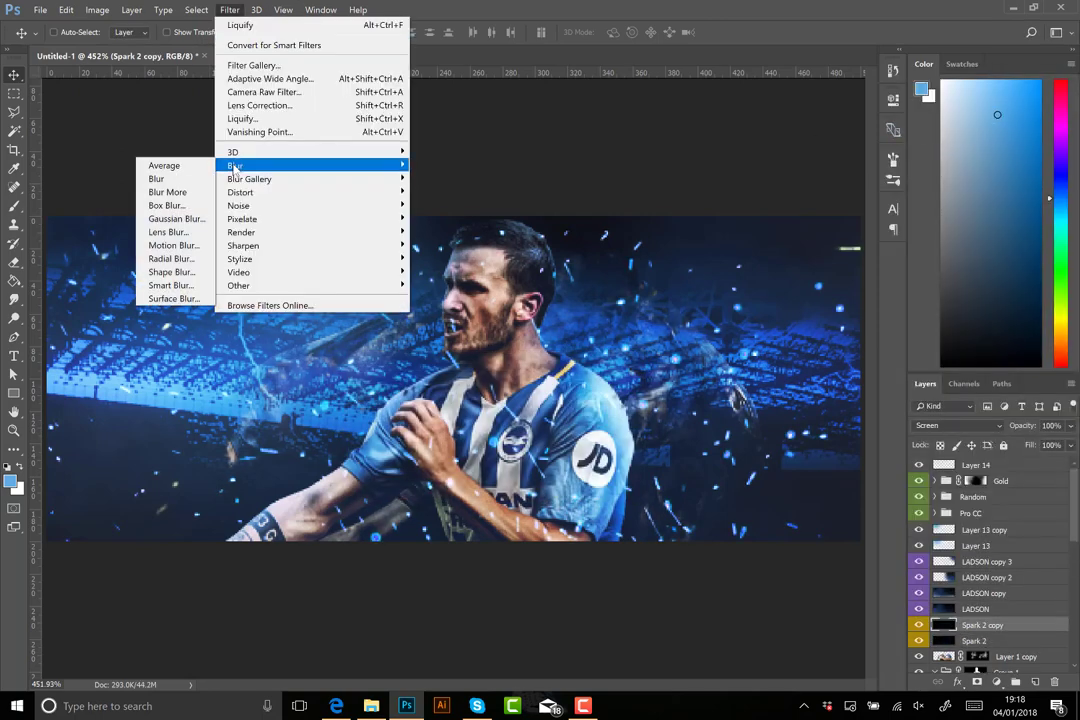
pyautogui.click(171, 258)
pyautogui.click(645, 196)
pyautogui.click(229, 9)
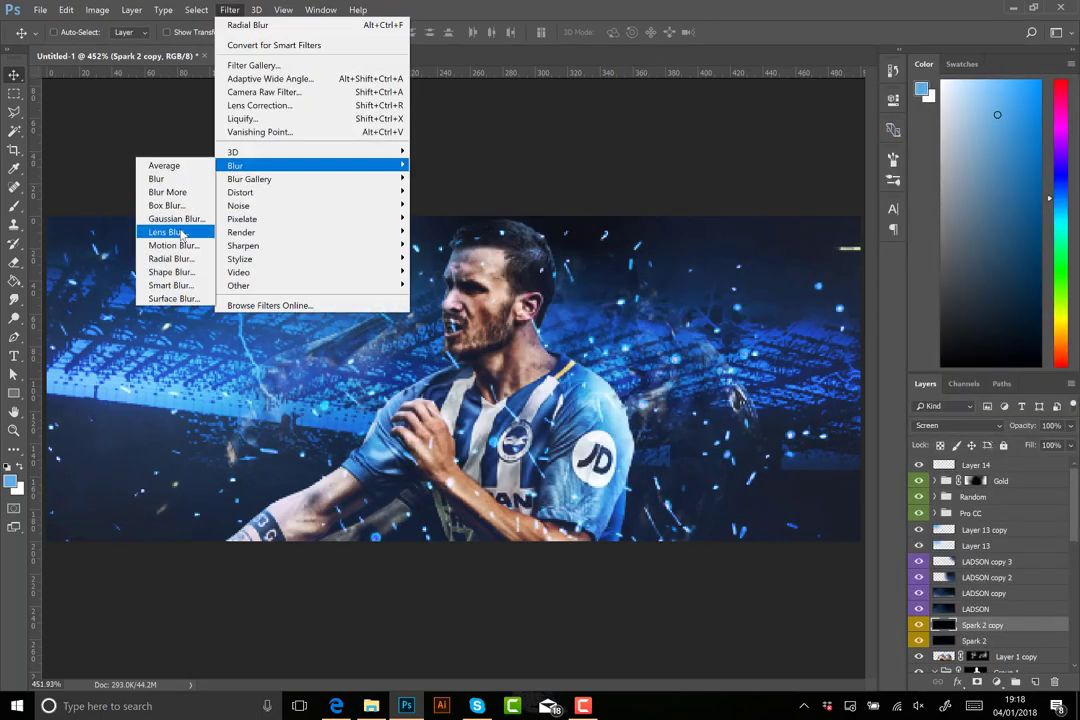
pyautogui.click(170, 247)
pyautogui.click(884, 133)
pyautogui.click(229, 9)
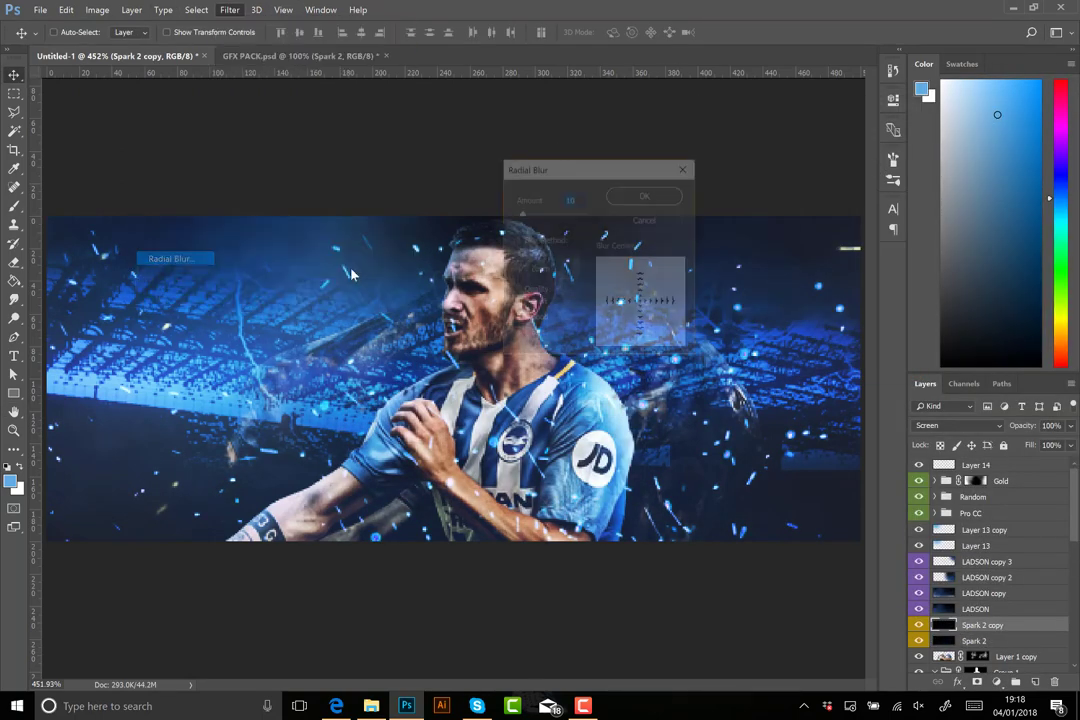
pyautogui.click(645, 194)
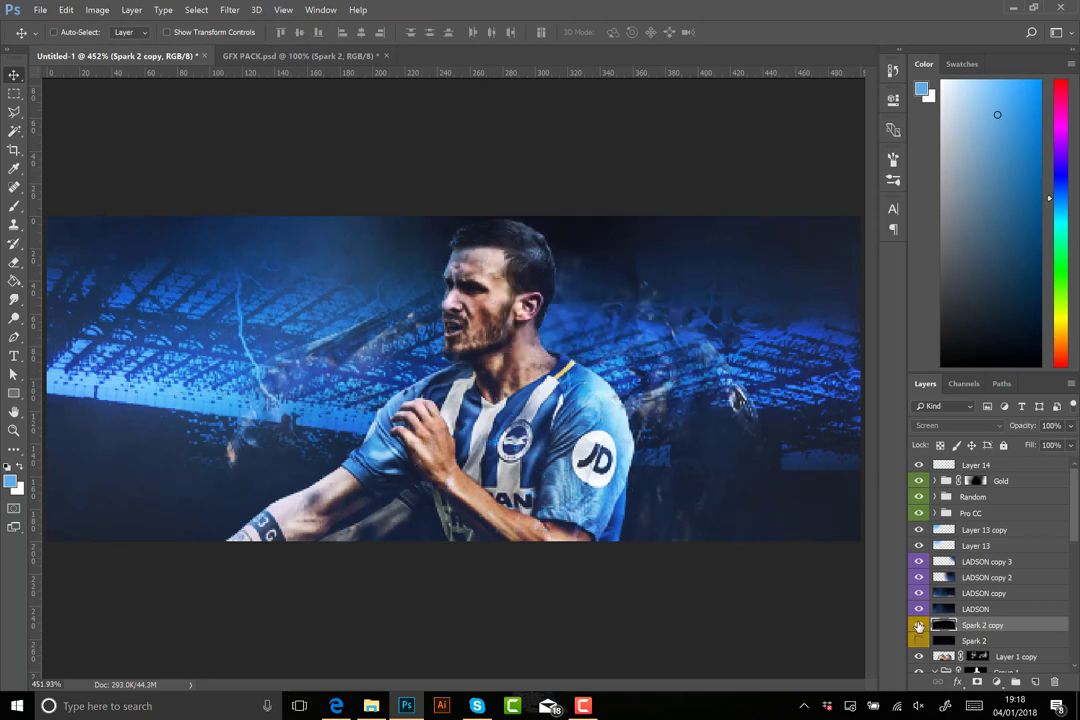
# Show and select Spark 2, then lower its opacity to 70%
pyautogui.click(918, 640)
pyautogui.click(980, 641)
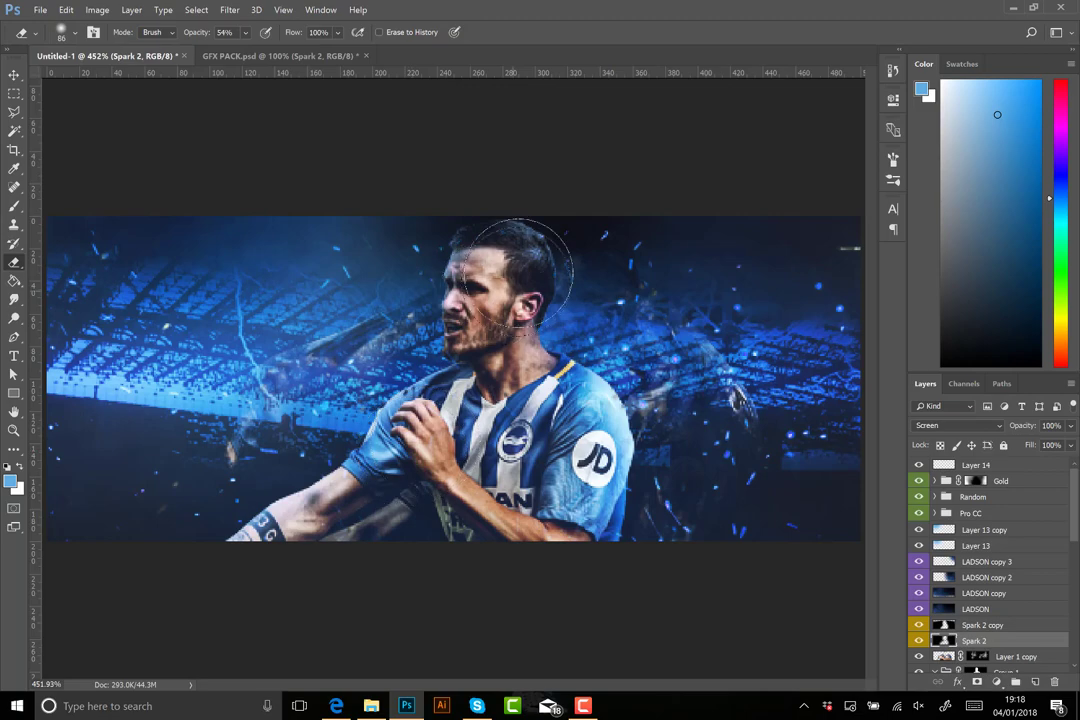
pyautogui.keyDown('alt'); pyautogui.scroll(-2, 520, 270); pyautogui.keyUp('alt')
pyautogui.moveTo(1030, 426); pyautogui.dragTo(1018, 430)
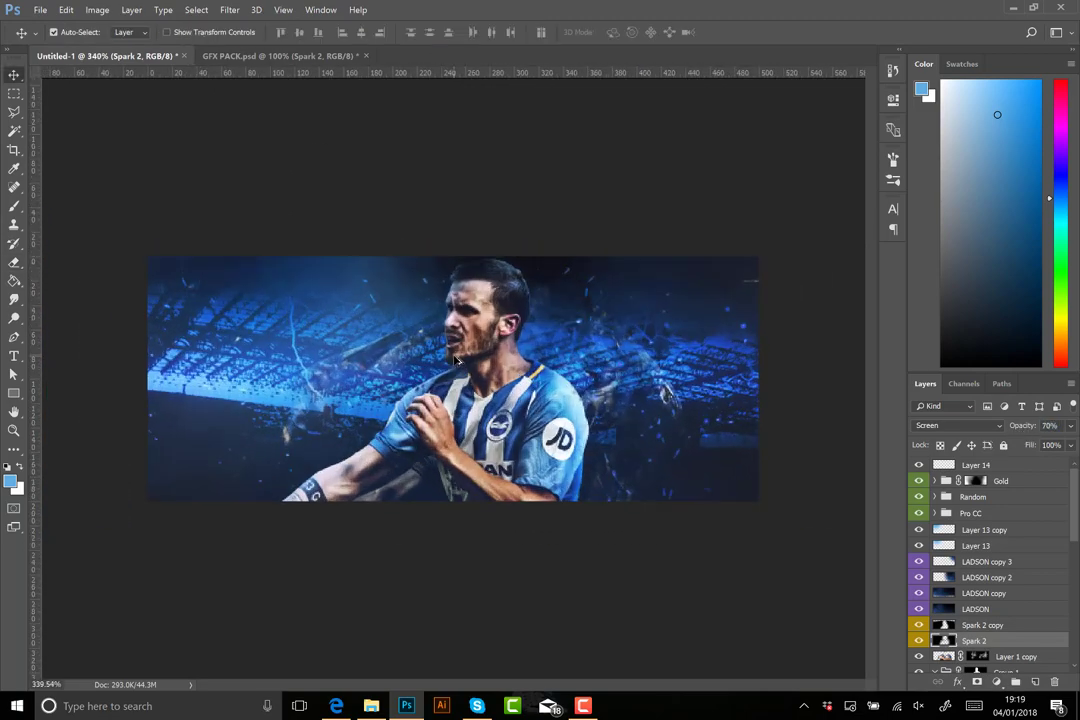
# Choose the spark bristle brush and set new Layer 16 to Soft Light
pyautogui.hotkey('ctrl', 'shift', 'alt', 'n')
pyautogui.keyDown('alt'); pyautogui.scroll(2, 815, 559); pyautogui.keyUp('alt')
pyautogui.press('b')
pyautogui.click(75, 32)
pyautogui.doubleClick(67, 172)
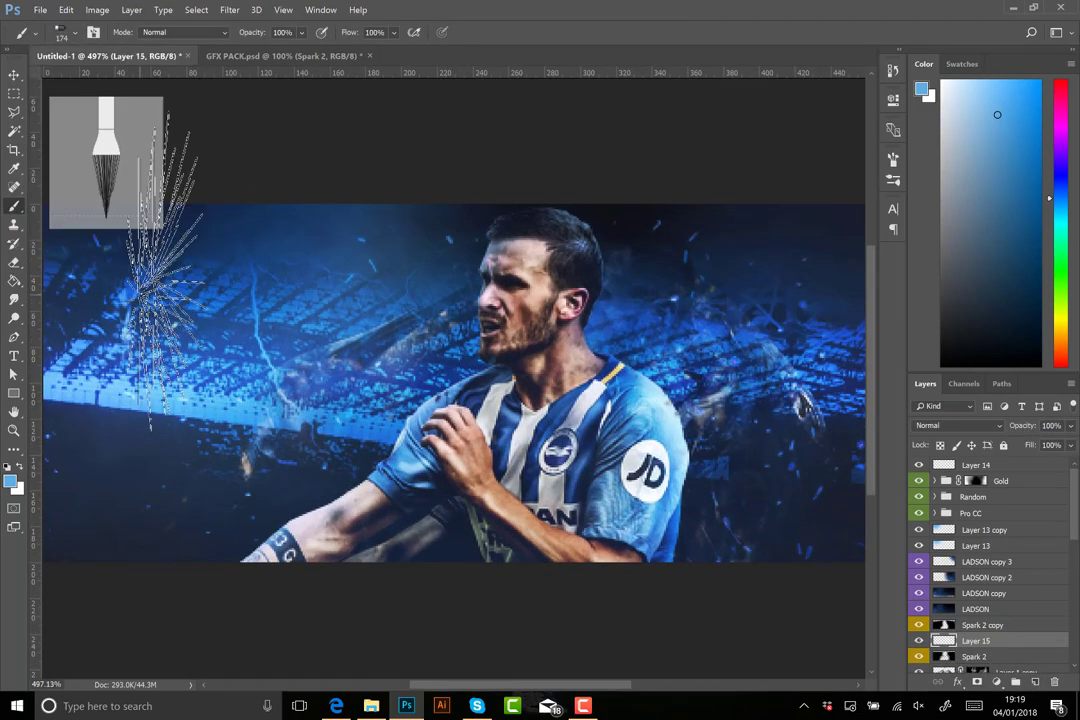
pyautogui.hotkey('ctrl', 'Tab')
pyautogui.hotkey('ctrl', 'shift', 'alt', 'n')
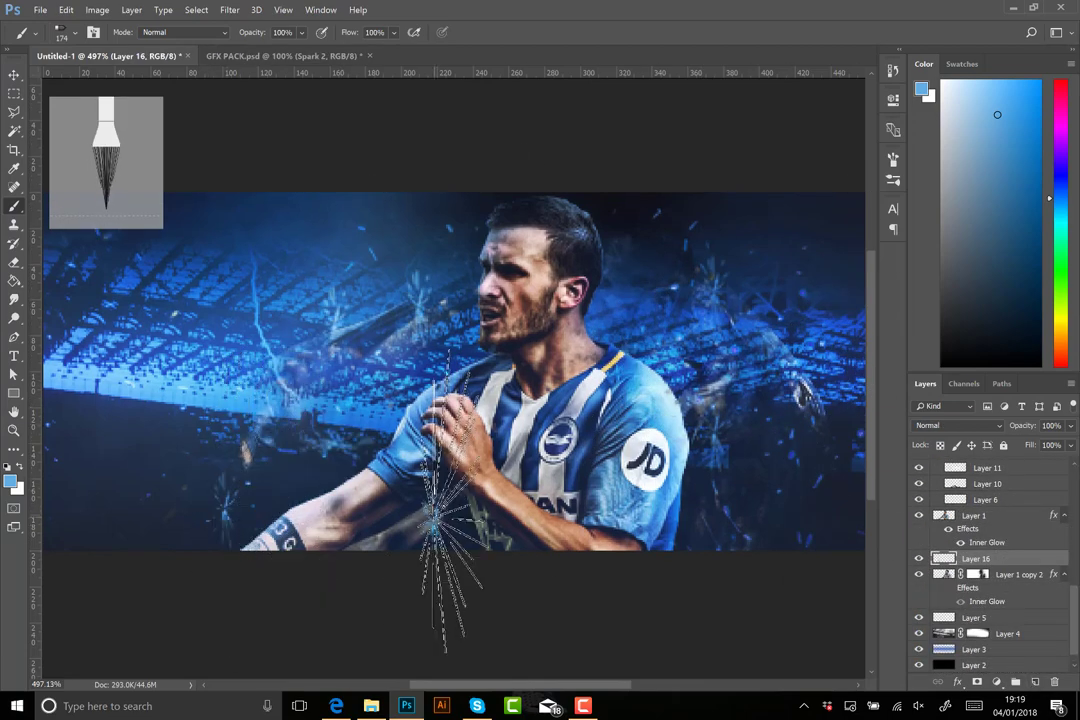
pyautogui.click(957, 425)
pyautogui.click(960, 556)
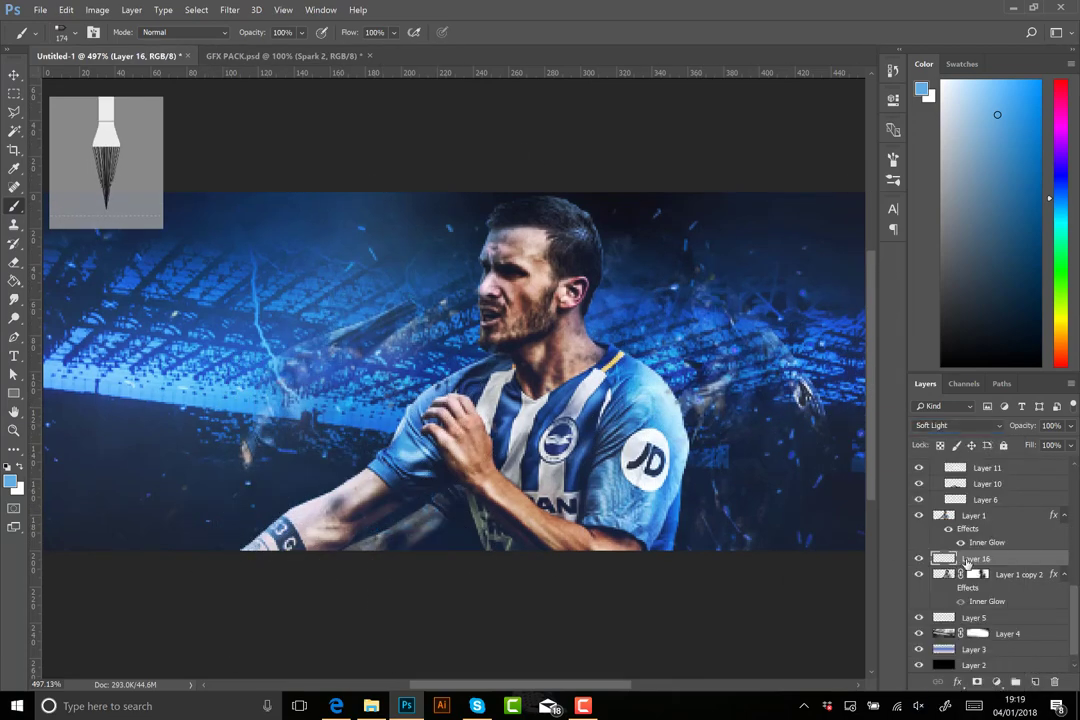
# On another new layer, try white handwritten strokes, then undo them
pyautogui.hotkey('ctrl', 'shift', 'alt', 'n')
pyautogui.click(61, 32)
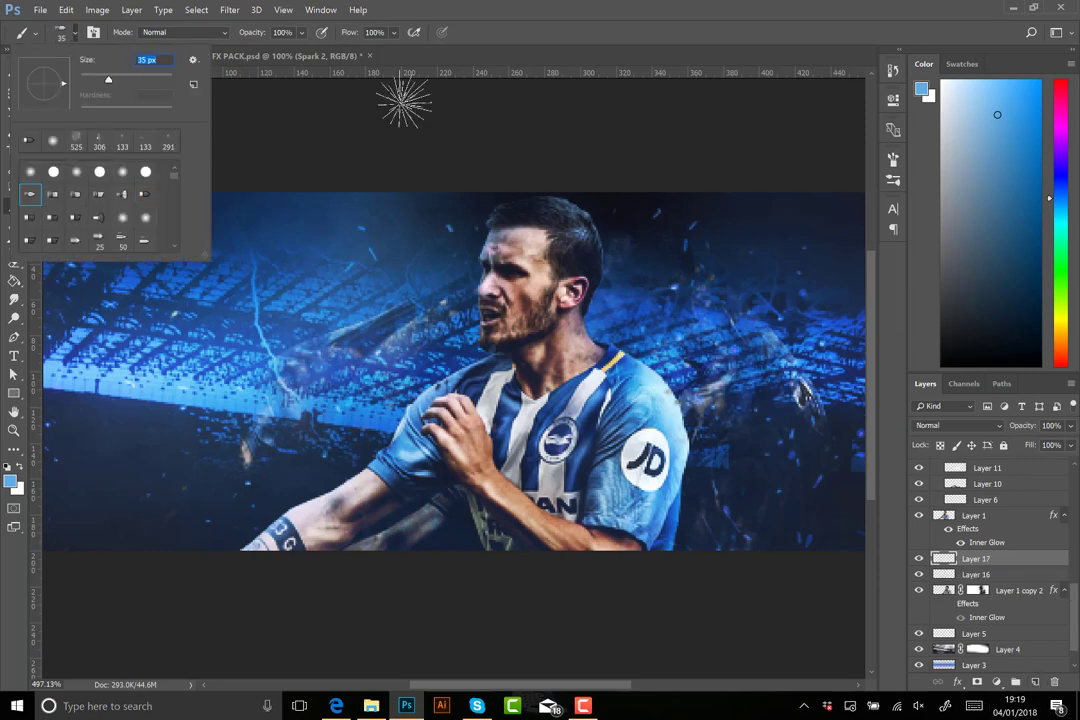
pyautogui.press('Escape')
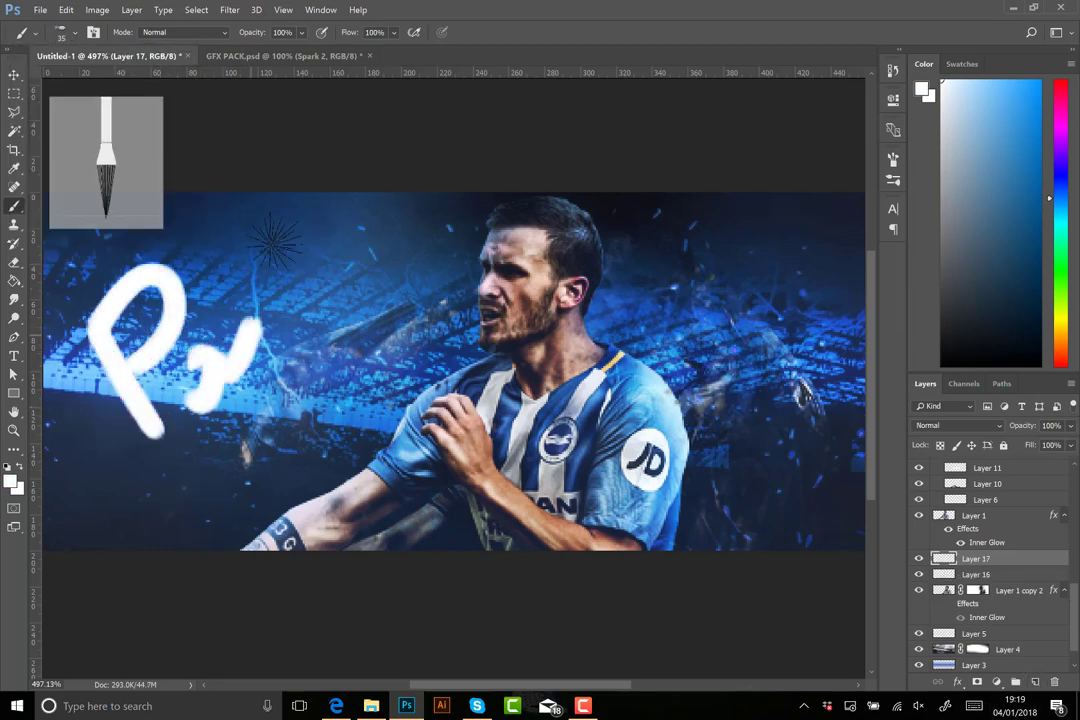
pyautogui.click(76, 36)
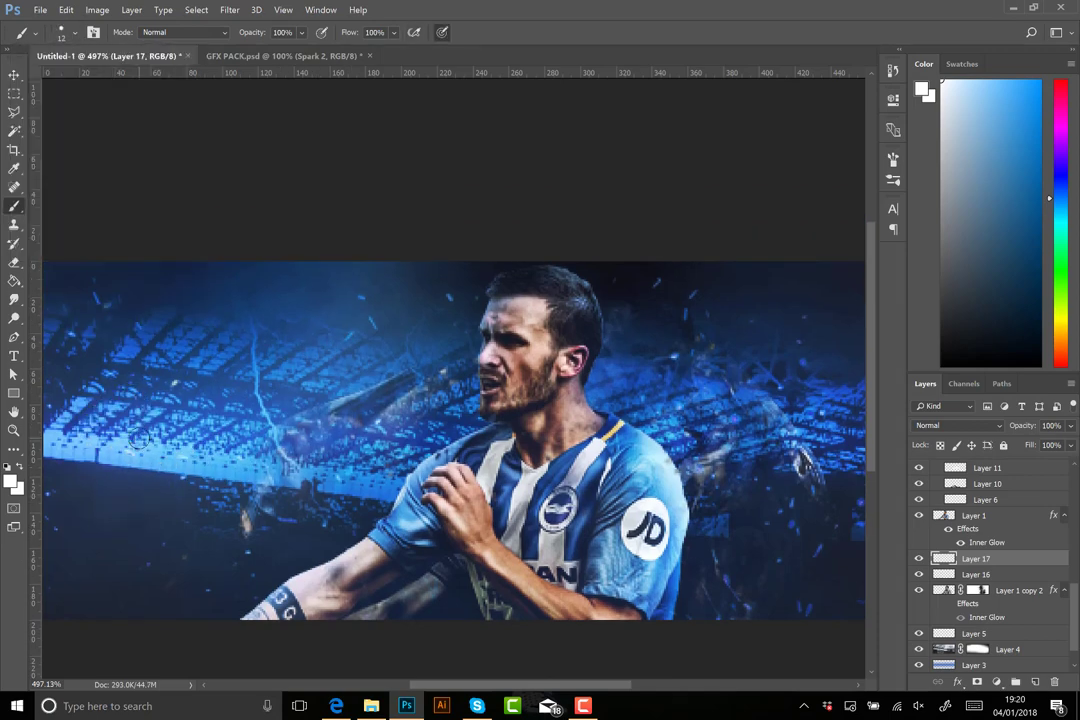
pyautogui.moveTo(138, 438); pyautogui.dragTo(152, 538)
pyautogui.hotkey('ctrl', 'alt', 'z')
pyautogui.hotkey('ctrl', 'alt', 'z')
pyautogui.hotkey('ctrl', 'alt', 'z')
pyautogui.hotkey('ctrl', 'alt', 'z')
# Draw a white P signature with a 12 px hard round tip, in Overlay, right of the player
pyautogui.click(62, 32)
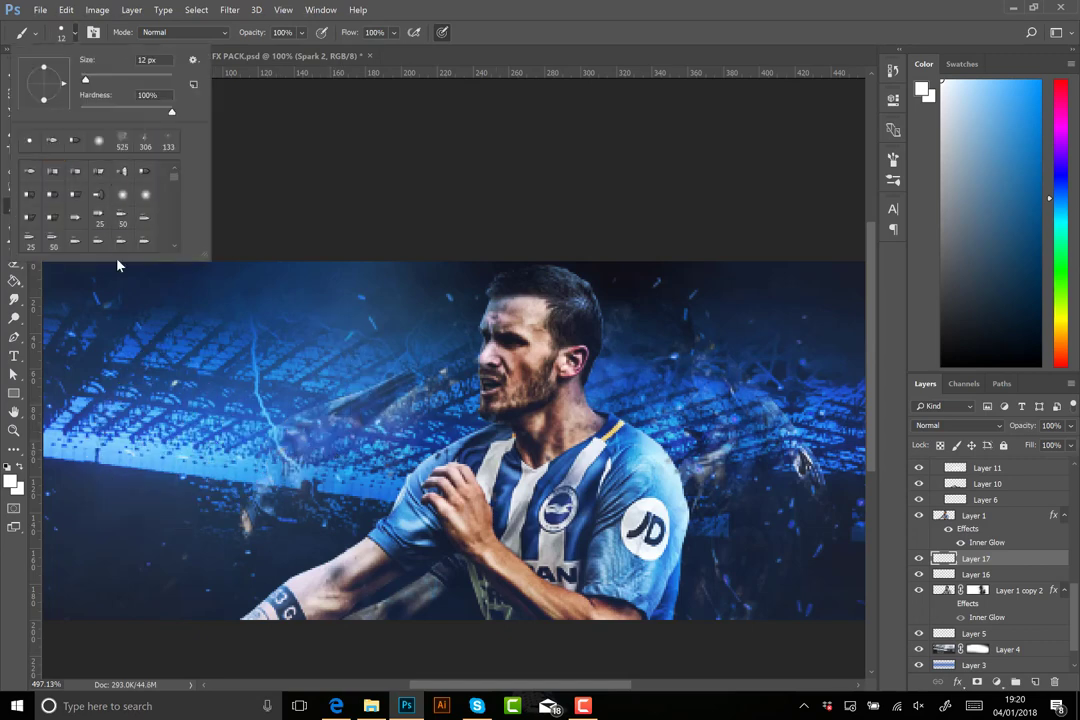
pyautogui.click(117, 265)
pyautogui.moveTo(145, 560); pyautogui.dragTo(100, 490)
pyautogui.click(938, 421)
pyautogui.click(816, 440)
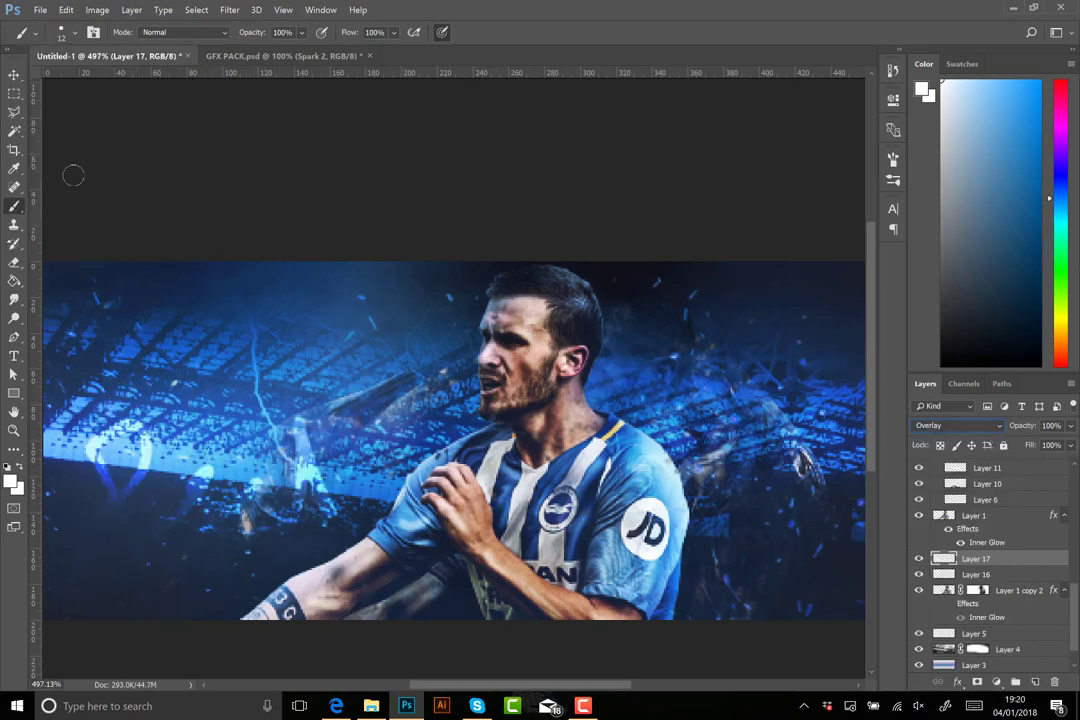
pyautogui.press('v')
pyautogui.moveTo(200, 470); pyautogui.dragTo(284, 260)
pyautogui.scroll(-1, 400, 380)
pyautogui.moveTo(400, 380); pyautogui.dragTo(665, 322)
# Apply a motion blur to the signature on Layer 17
pyautogui.click(229, 9)
pyautogui.moveTo(235, 165)
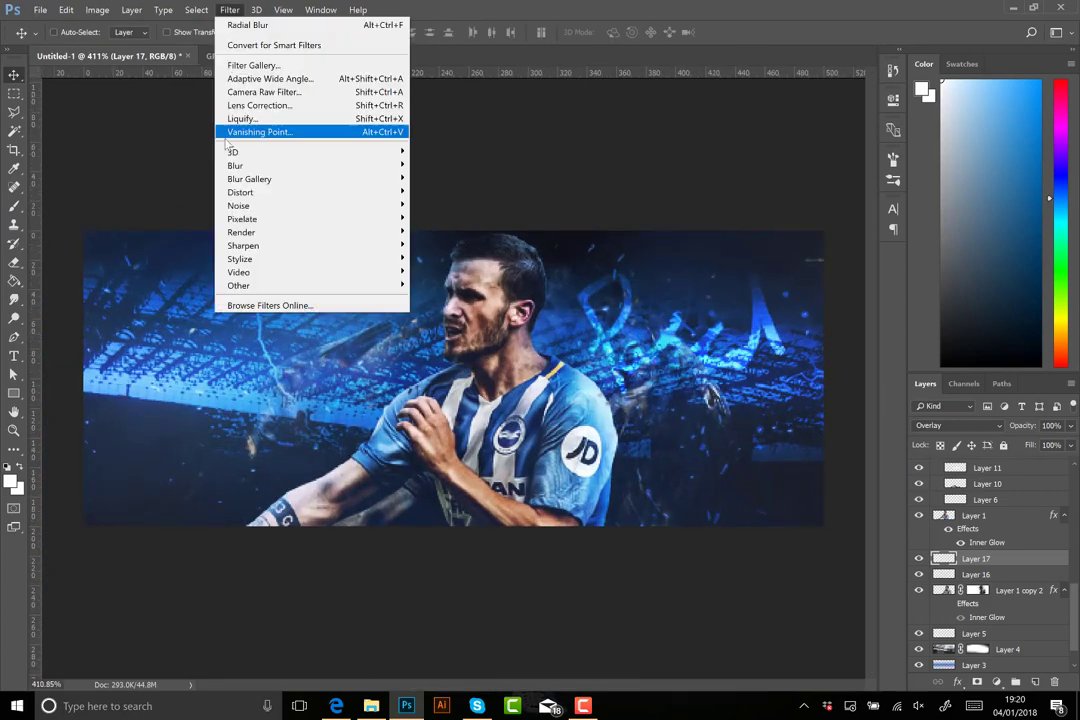
pyautogui.click(150, 243)
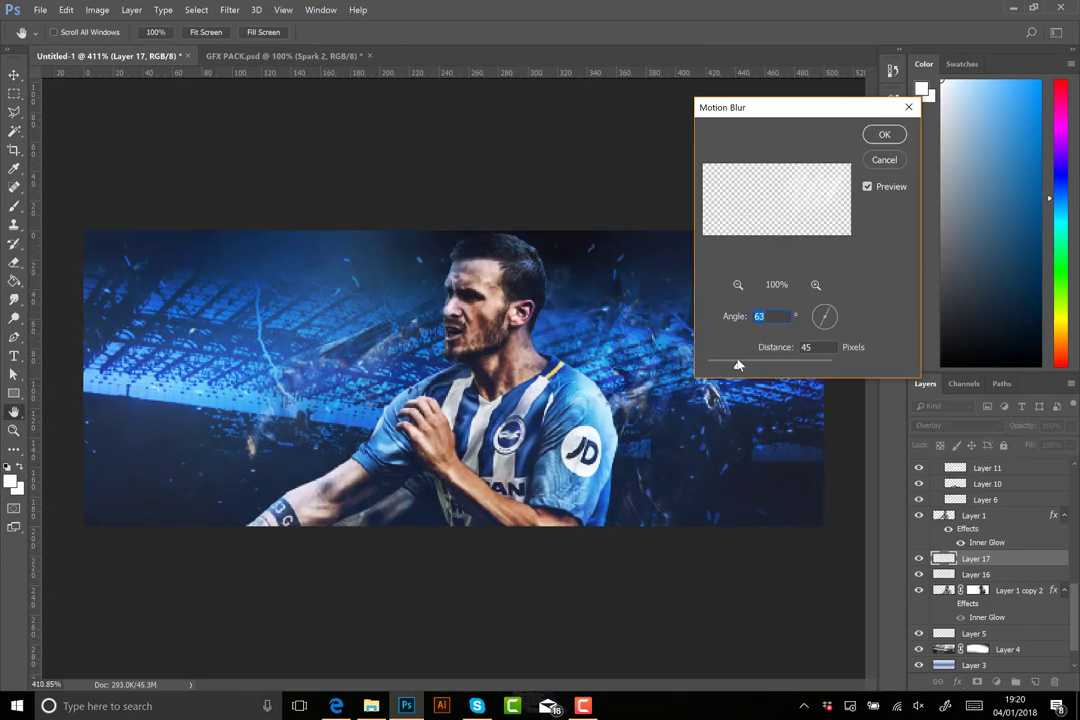
pyautogui.click(884, 160)
pyautogui.scroll(1, 400, 380)
# Paint white dispersion speckles around the player and blend that layer in Overlay
pyautogui.press('b')
pyautogui.click(65, 32)
pyautogui.moveTo(470, 300); pyautogui.dragTo(520, 430)
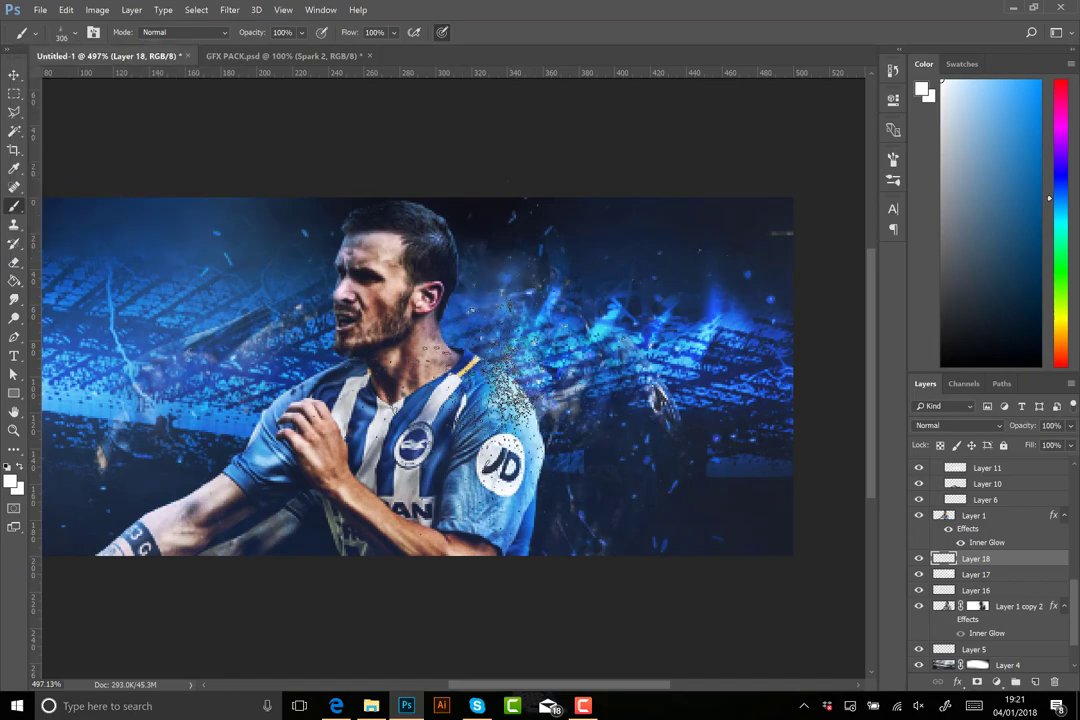
pyautogui.click(420, 380)
pyautogui.click(893, 160)
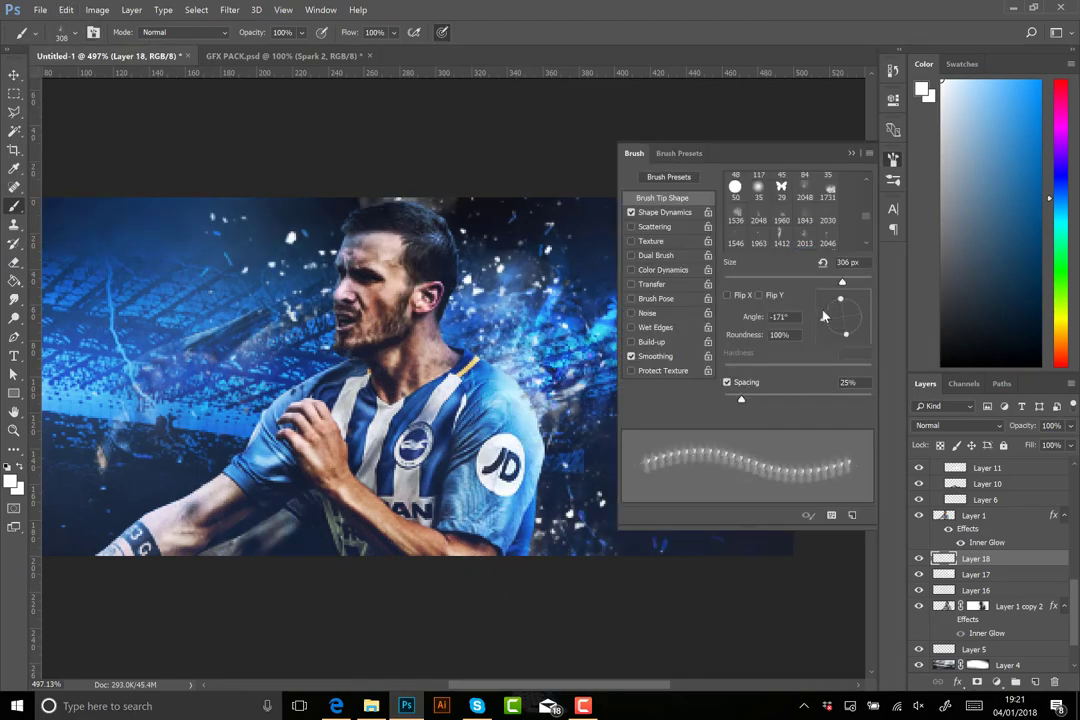
pyautogui.press('F5')
pyautogui.click(958, 425)
pyautogui.click(940, 568)
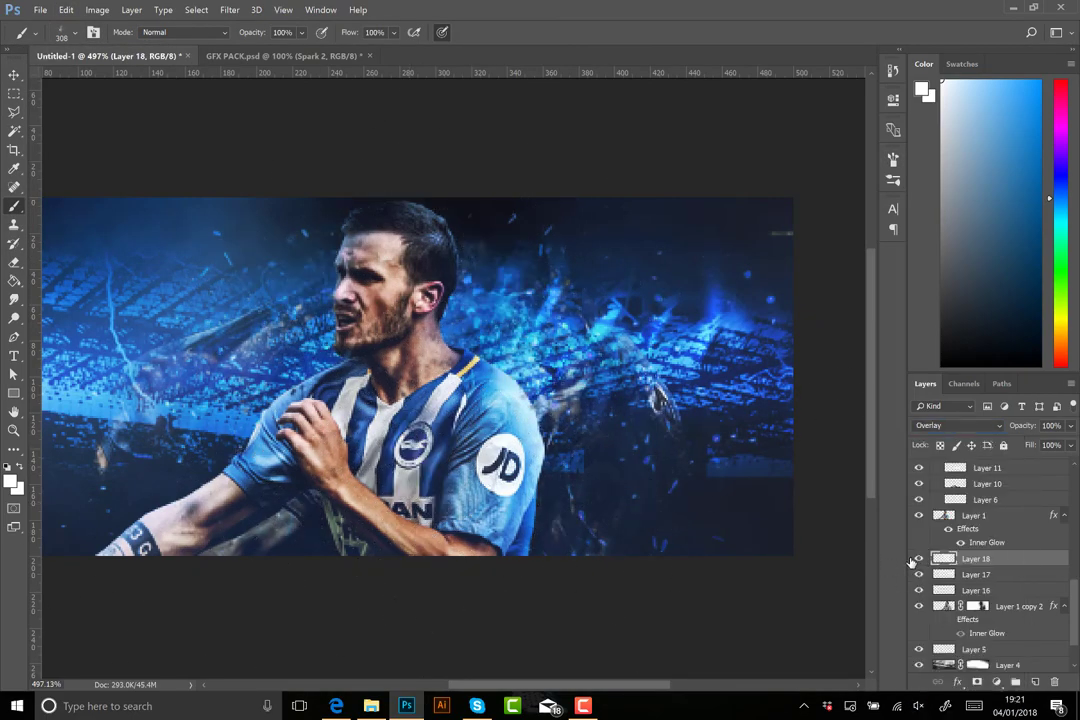
# On a new layer, paint white scatter speckles at the image's left edge
pyautogui.scroll(-1, 795, 385)
pyautogui.scroll(-1, 795, 385)
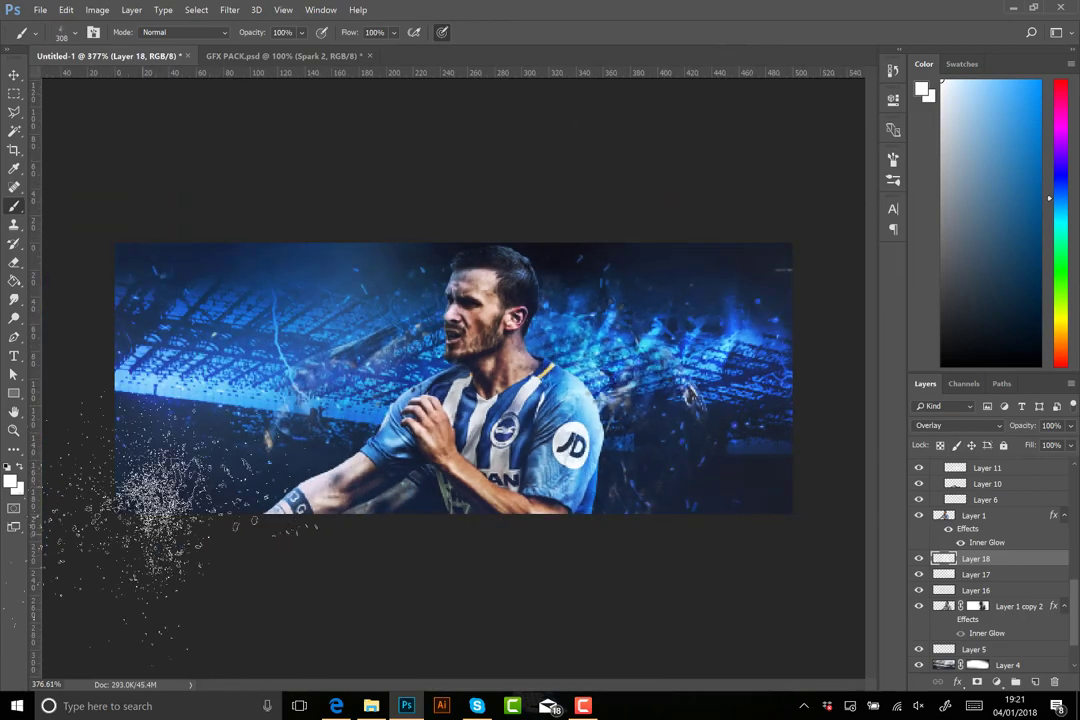
pyautogui.scroll(5, 990, 560)
pyautogui.click(1034, 681)
pyautogui.click(250, 230)
# Add more left-edge speckles, set them to Overlay, and apply a motion blur
pyautogui.click(105, 450)
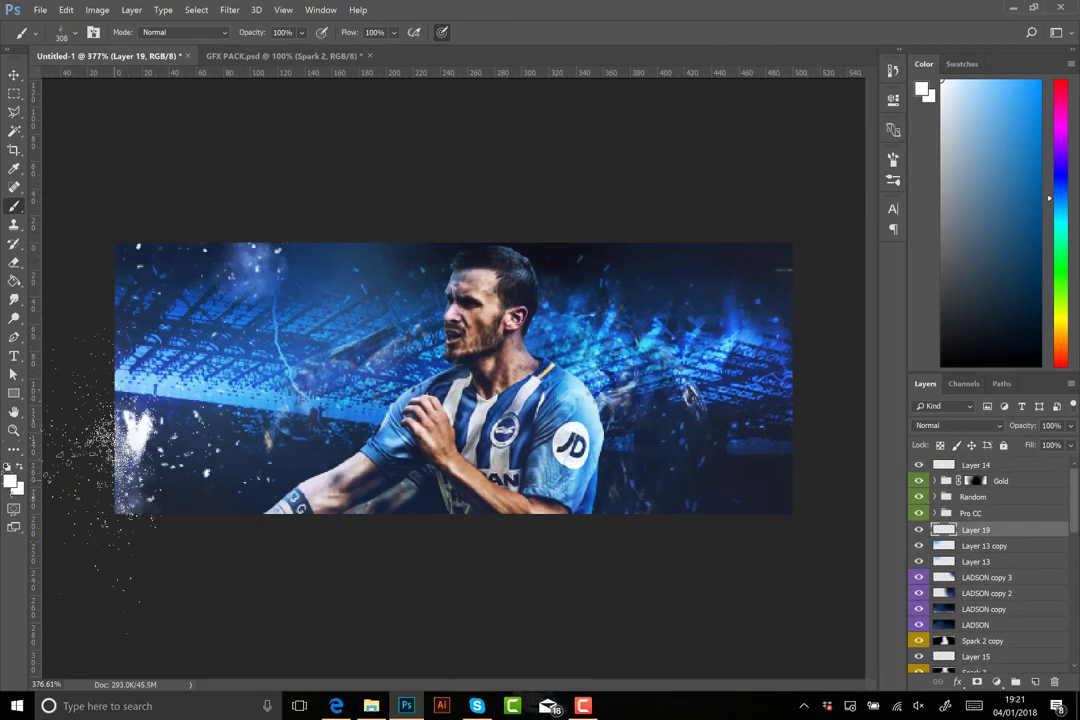
pyautogui.click(958, 425)
pyautogui.click(940, 568)
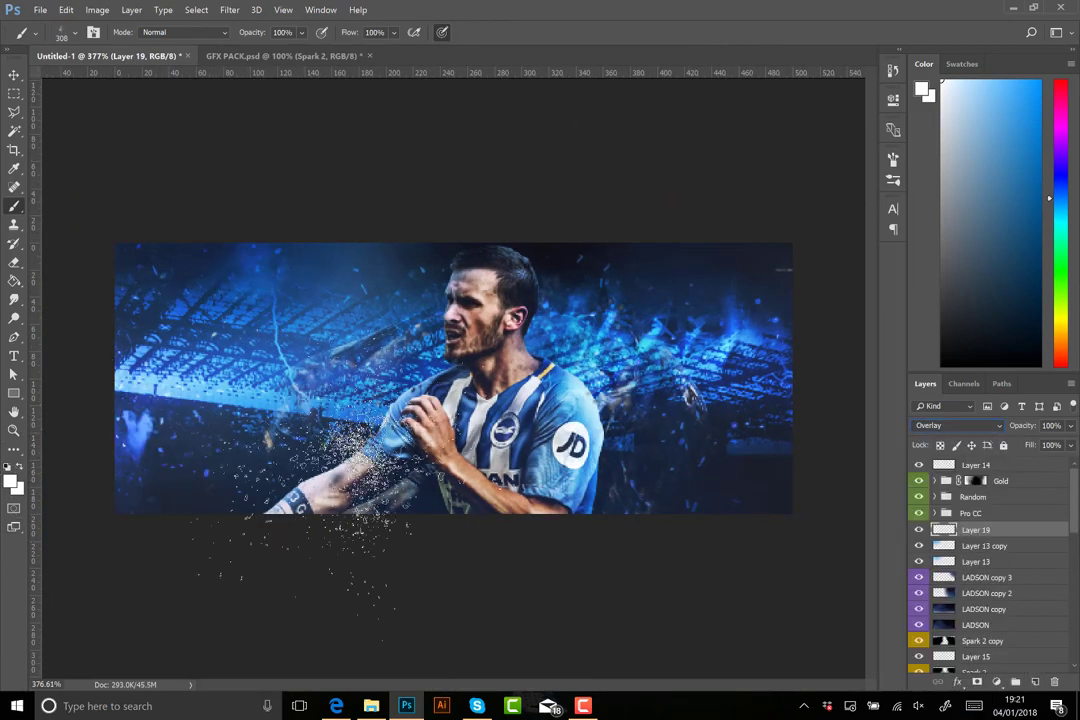
pyautogui.click(229, 9)
pyautogui.click(170, 243)
pyautogui.press('Return')
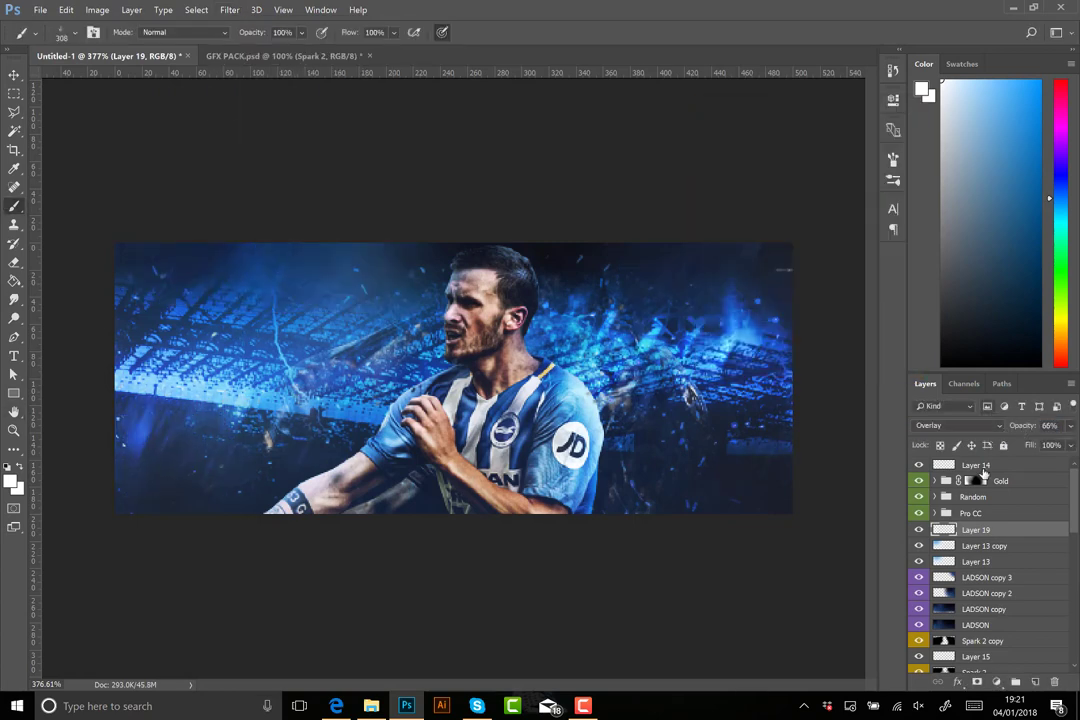
# Paint white strokes over the player with a 94 px brush, in Soft Light at low opacity
pyautogui.click(63, 31)
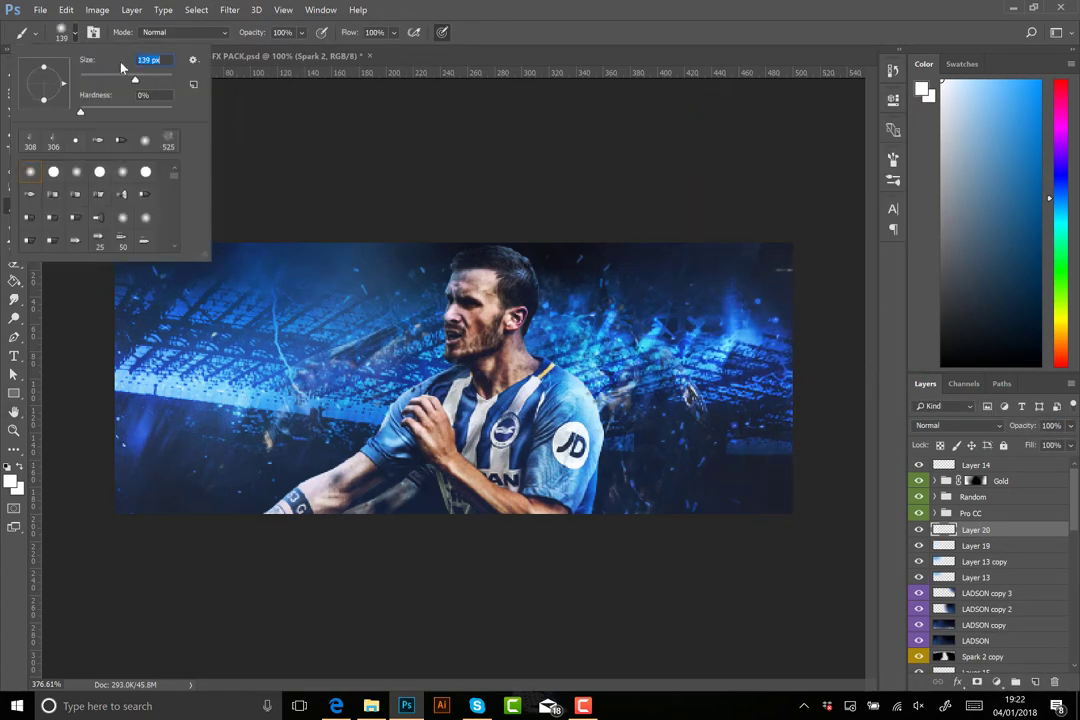
pyautogui.write('94')
pyautogui.press('Return')
pyautogui.moveTo(500, 280); pyautogui.dragTo(300, 440)
pyautogui.moveTo(420, 400); pyautogui.dragTo(200, 440)
pyautogui.hotkey('shift', 'alt', 'f')
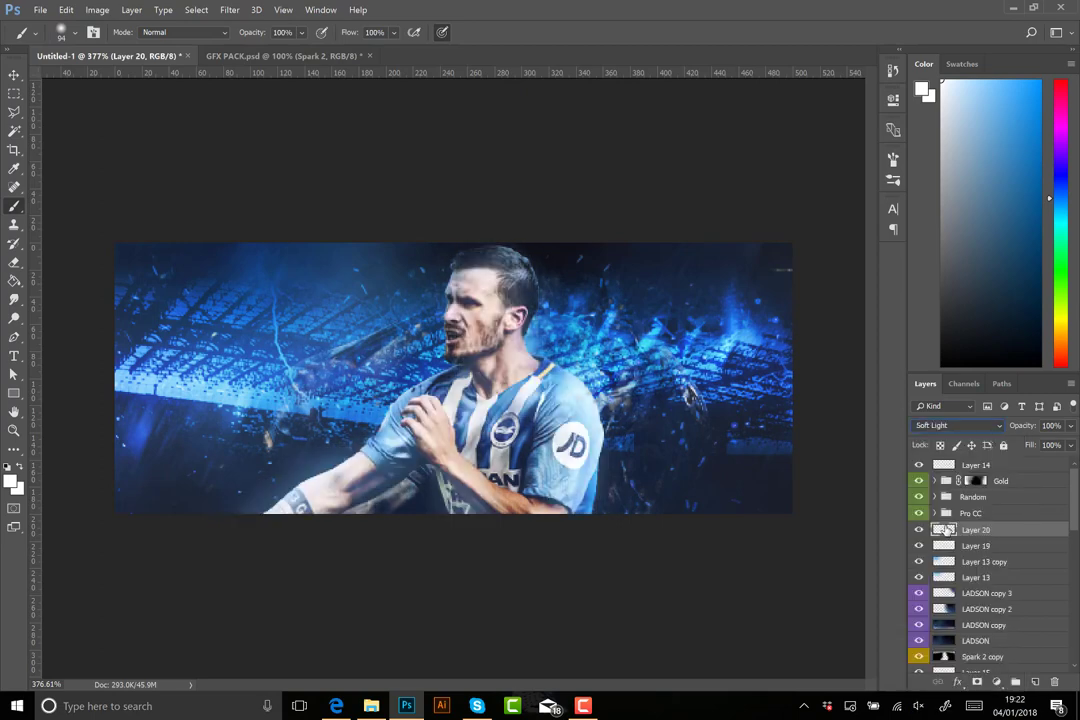
pyautogui.click(919, 530)
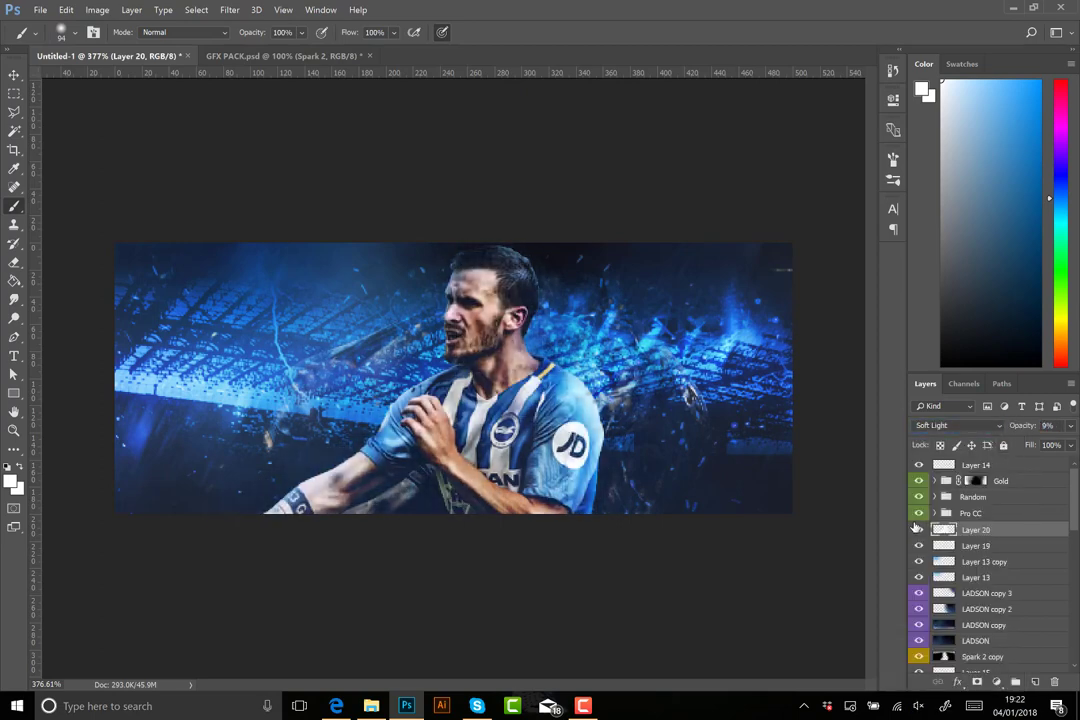
# Add a new empty layer and zoom out to view the whole banner
pyautogui.hotkey('ctrl', 'shift', 'alt', 'n')
pyautogui.hotkey('ctrl', '-')
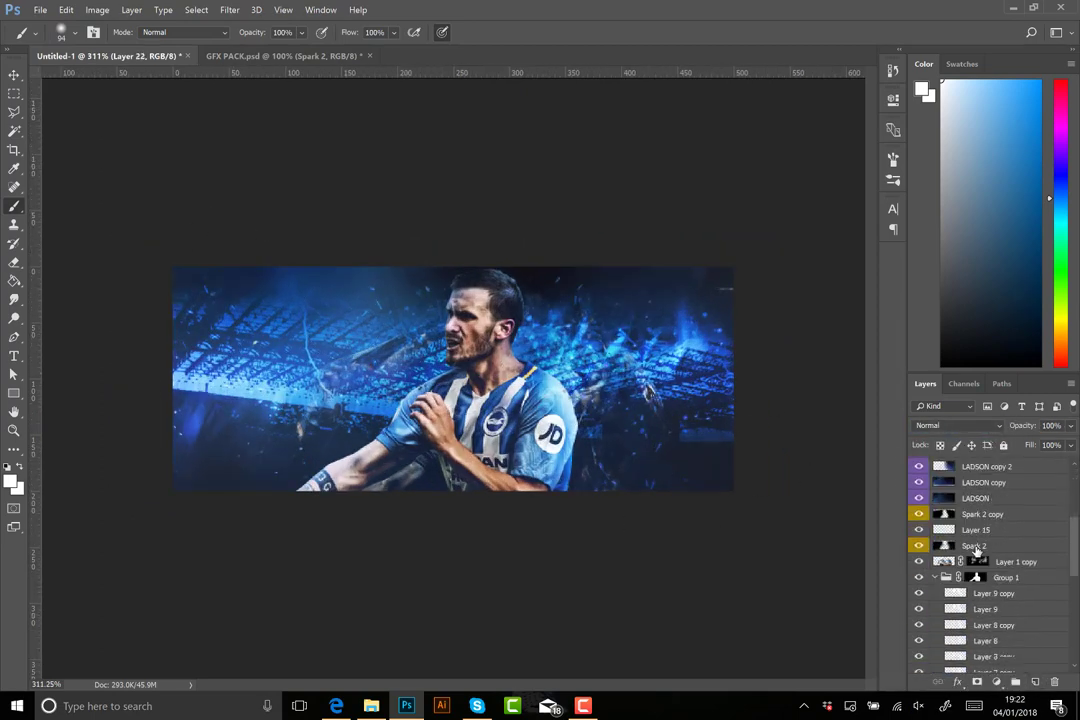
pyautogui.scroll(-5, 990, 560)
# Select the Layer 9 copy layer and add a new layer above it for the bar
pyautogui.click(14, 75)
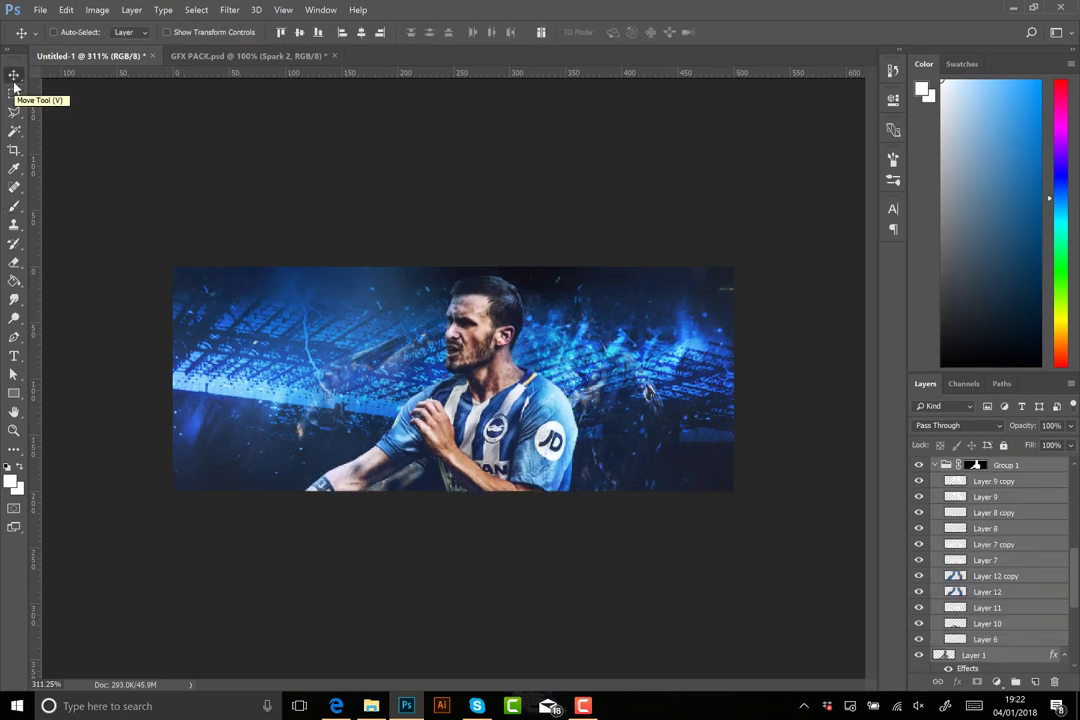
pyautogui.click(990, 481)
pyautogui.scroll(10, 980, 527)
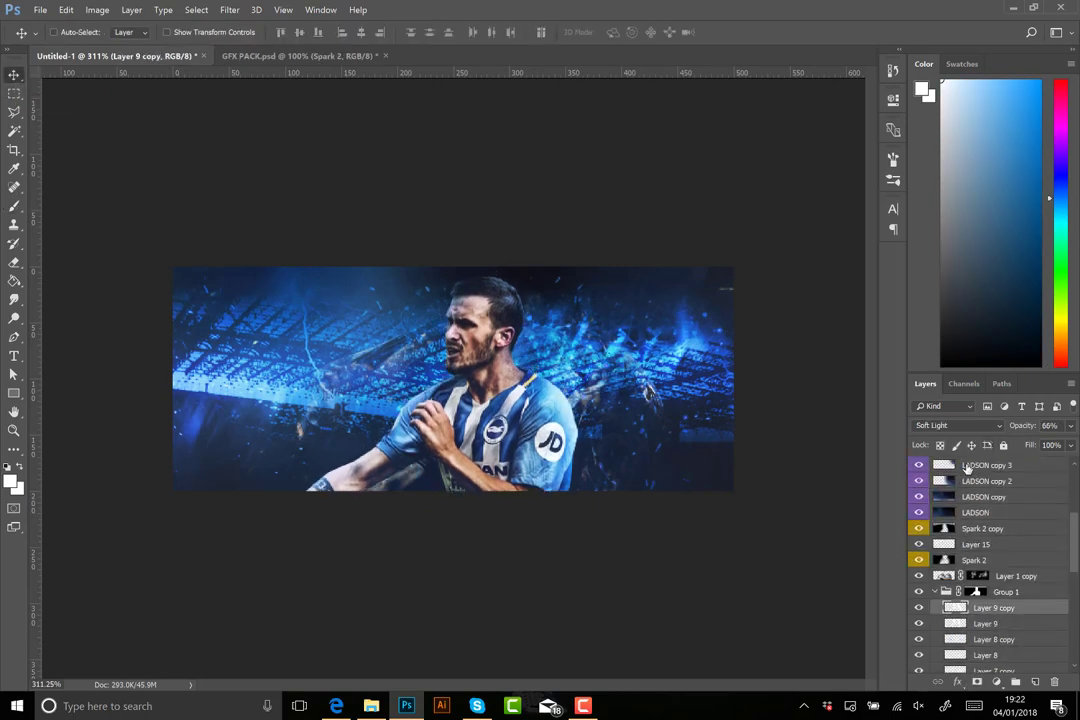
pyautogui.click(990, 465)
pyautogui.hotkey('ctrl', 'shift', 'alt', 'n')
pyautogui.press('m')
# Select a thin strip across the top edge and fill it with black
pyautogui.moveTo(282, 255); pyautogui.dragTo(463, 255)
pyautogui.click(66, 9)
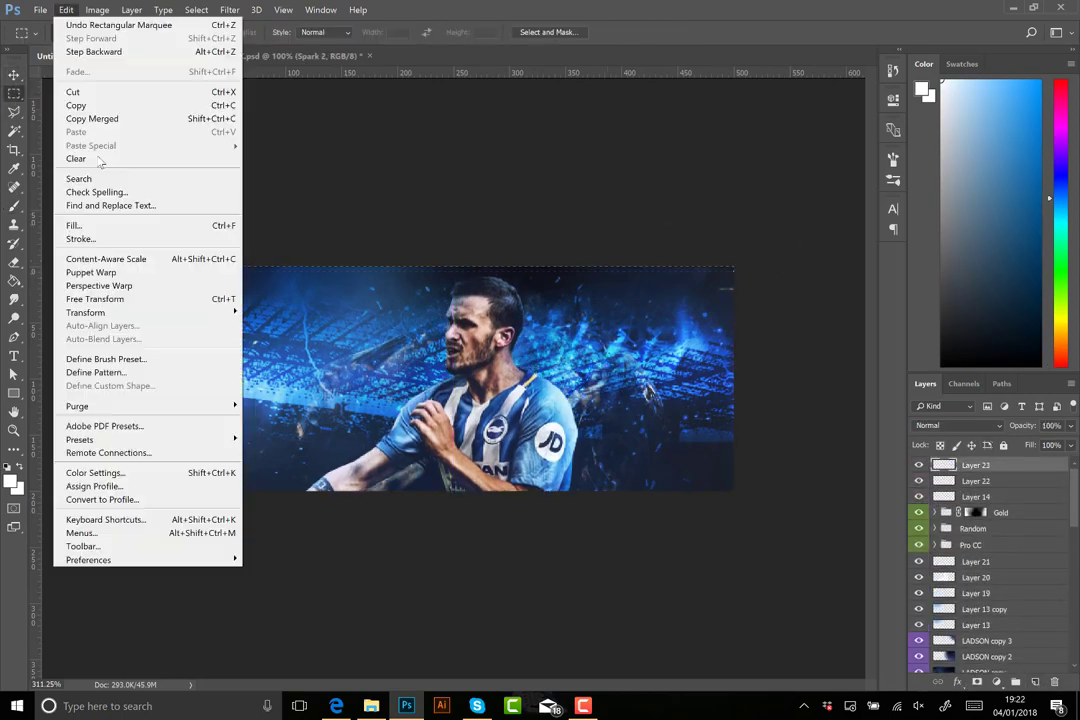
pyautogui.click(72, 224)
pyautogui.click(530, 202)
pyautogui.click(943, 135)
pyautogui.click(639, 205)
# Copy the black bar down to the banner's bottom edge
pyautogui.press('v')
pyautogui.moveTo(247, 272); pyautogui.dragTo(247, 491)
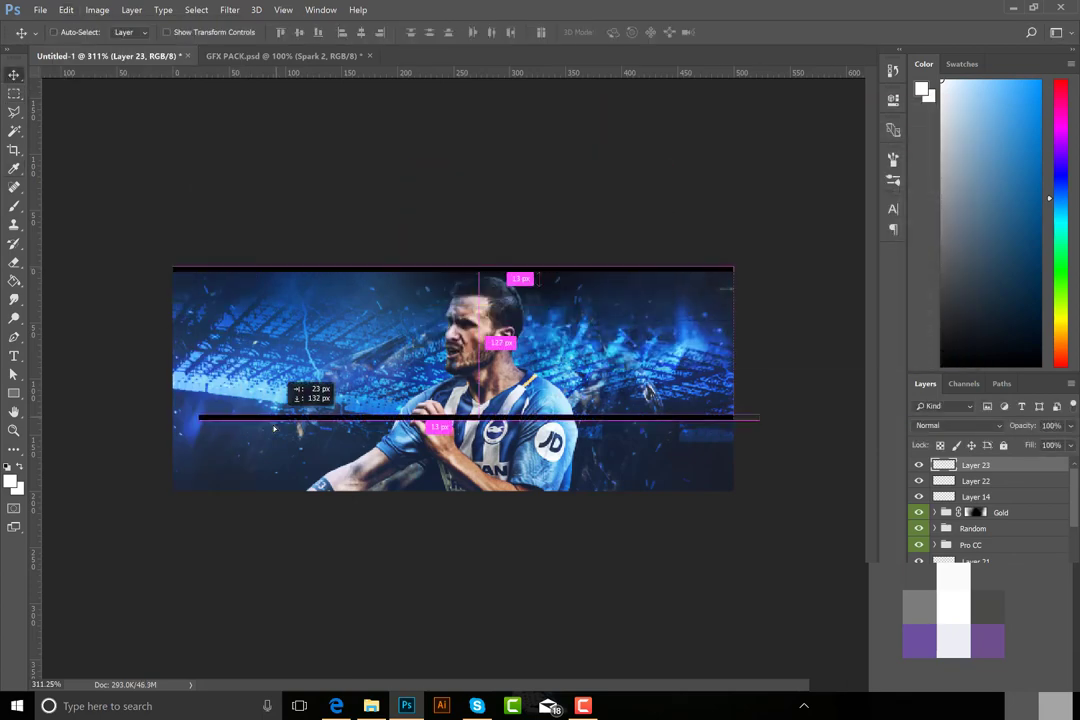
pyautogui.scroll(3, 453, 378)
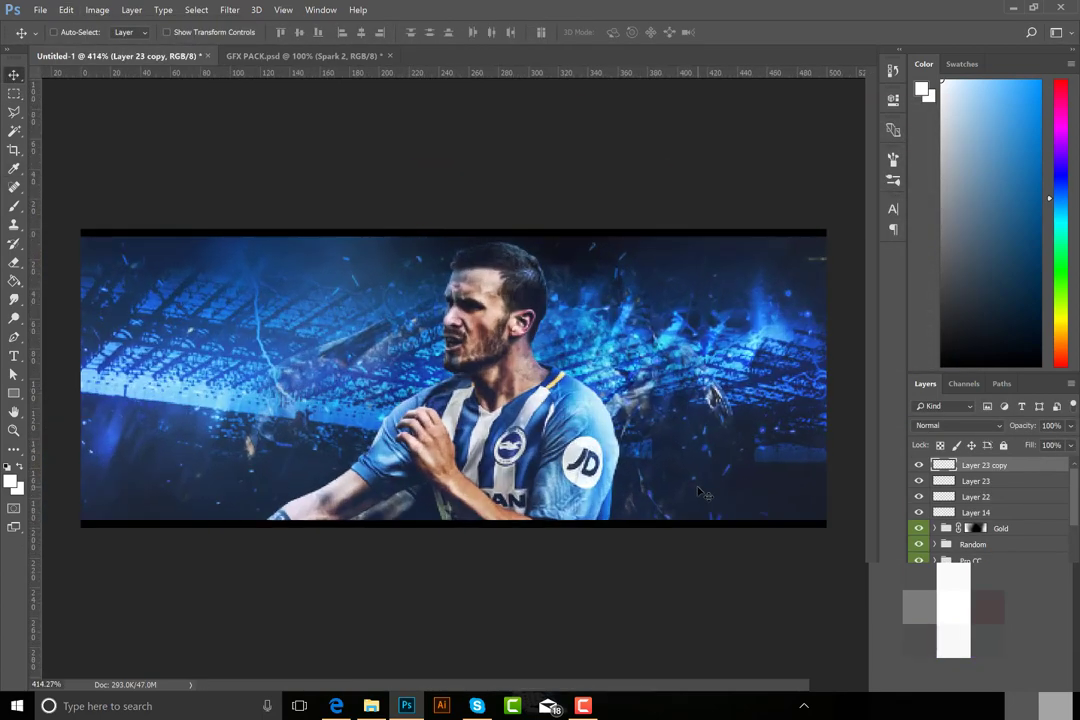
pyautogui.scroll(-5, 990, 510)
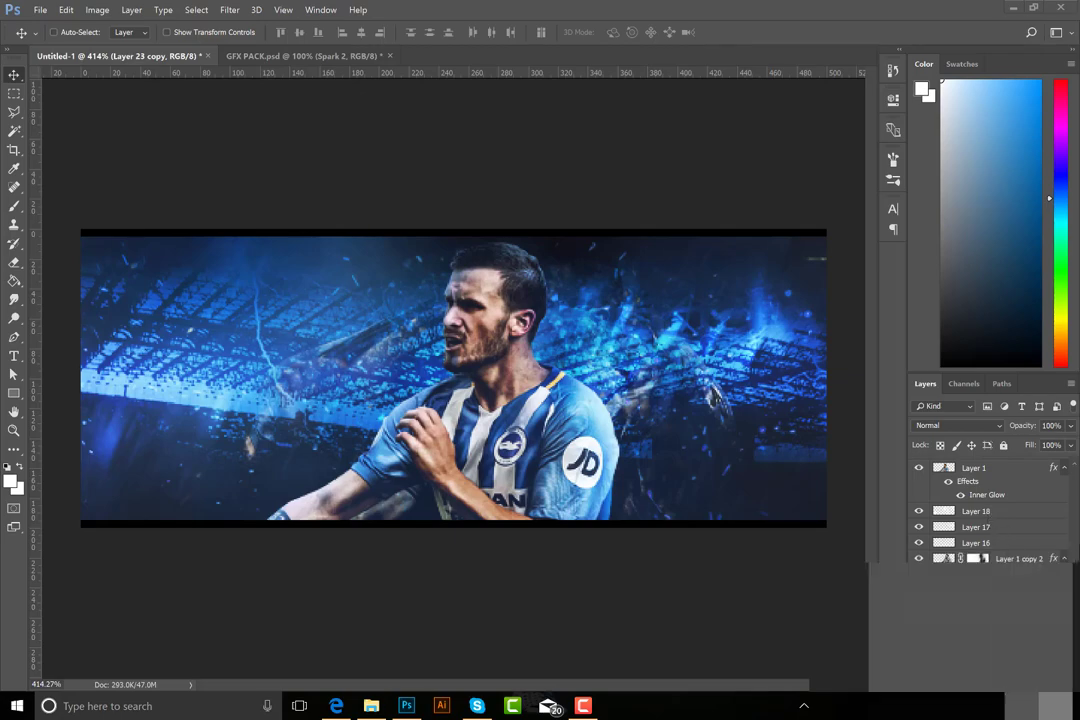
# Type 'LADSON' on the banner in the Road Rage font
pyautogui.press('t')
pyautogui.click(284, 357)
pyautogui.click(181, 37)
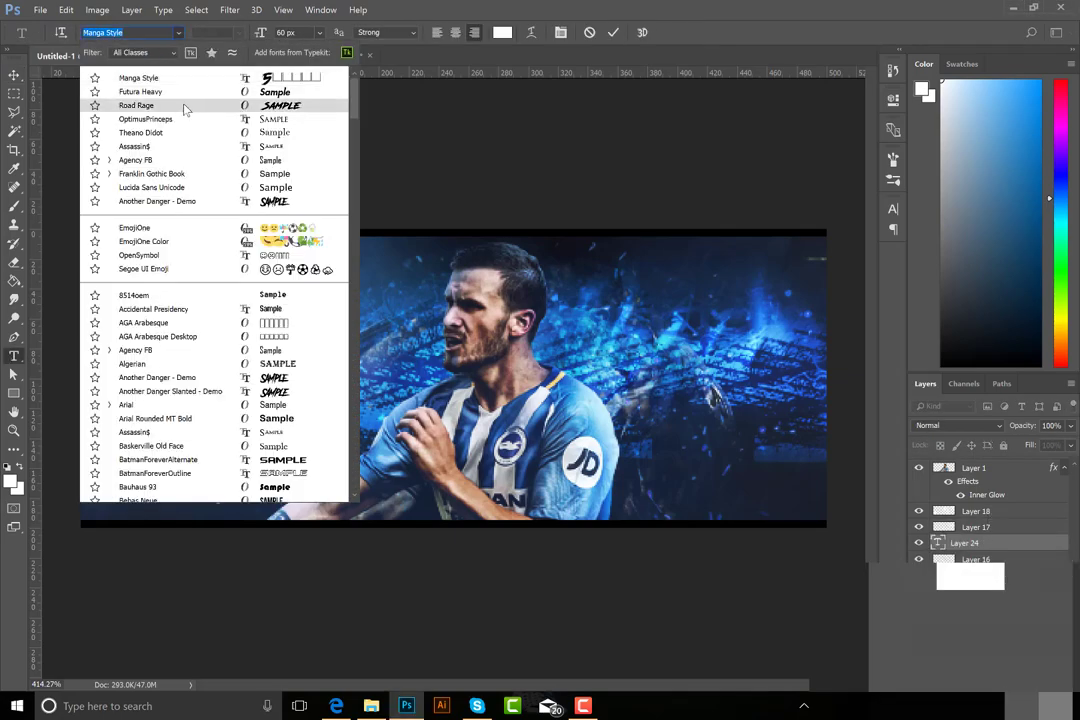
pyautogui.click(186, 106)
pyautogui.write('LADSON')
pyautogui.hotkey('ctrl', 'Return')
# Enlarge the LADSON text to span the whole banner and set it to Overlay blending
pyautogui.hotkey('ctrl', 't')
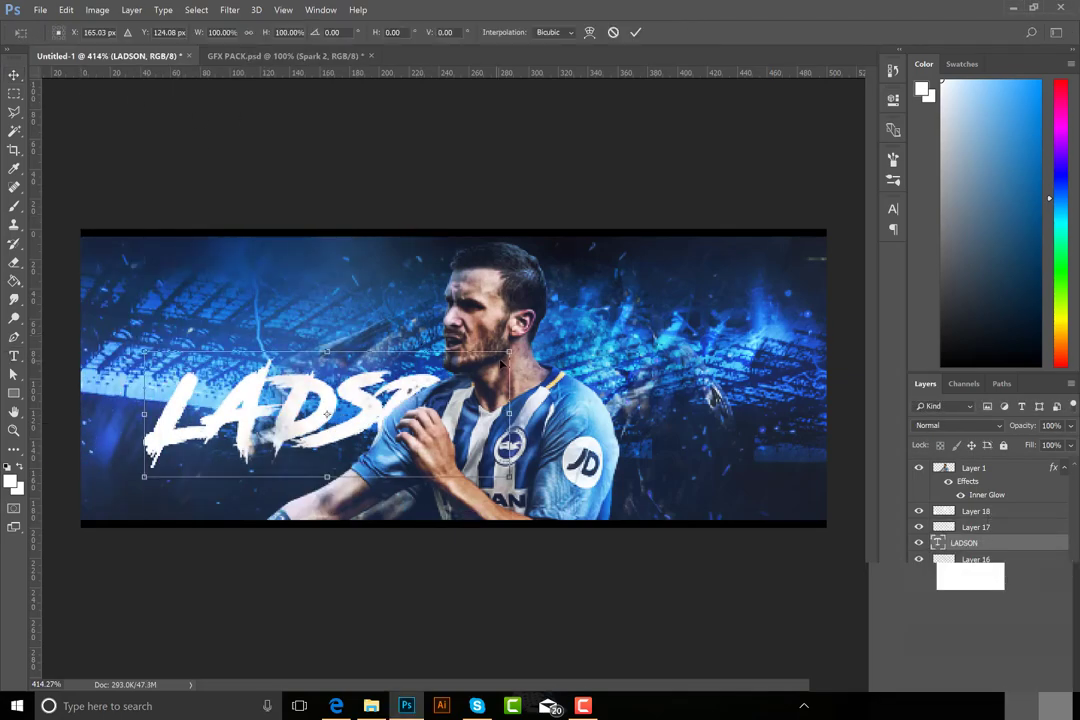
pyautogui.moveTo(390, 440); pyautogui.dragTo(845, 210)
pyautogui.press('v')
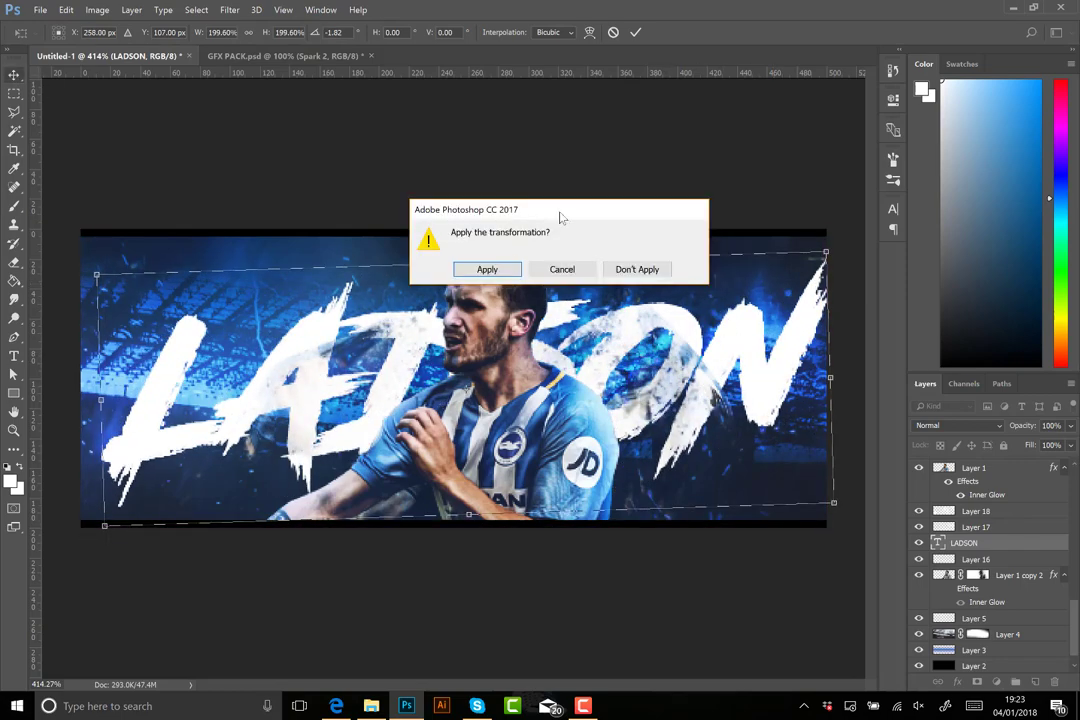
pyautogui.click(477, 267)
pyautogui.hotkey('shift', 'alt', 'o')
# Duplicate LADSON as a smart object and apply a Motion Blur to the copy
pyautogui.rightClick(973, 515)
pyautogui.hotkey('ctrl', 'j')
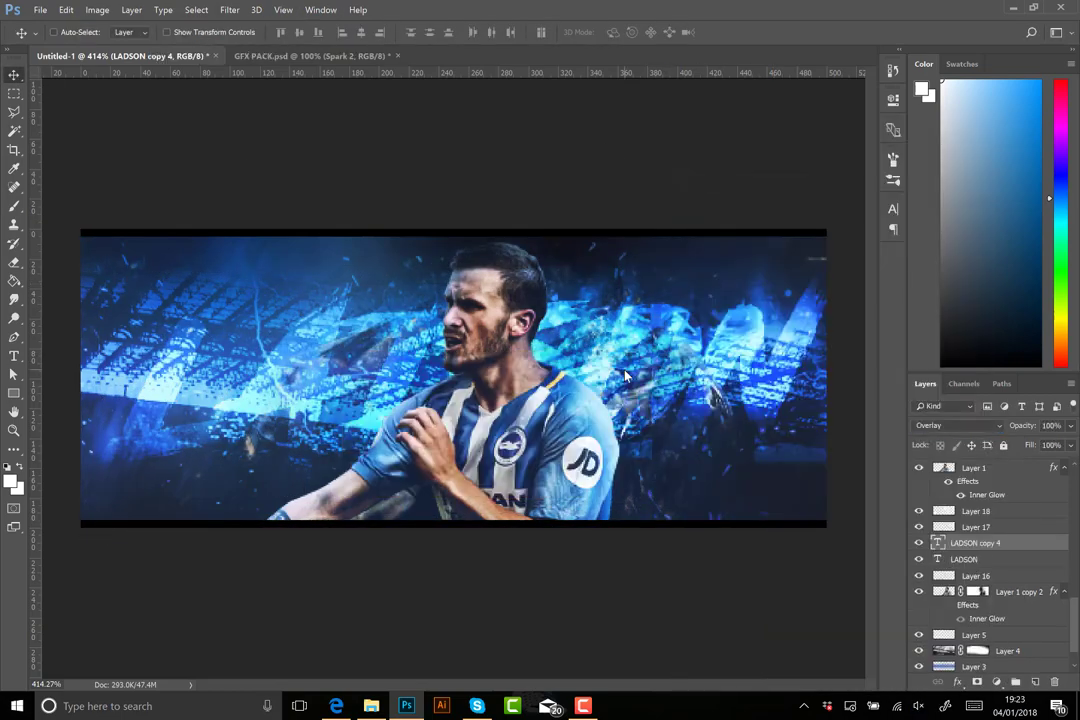
pyautogui.click(229, 9)
pyautogui.click(150, 206)
pyautogui.click(555, 270)
pyautogui.click(747, 366)
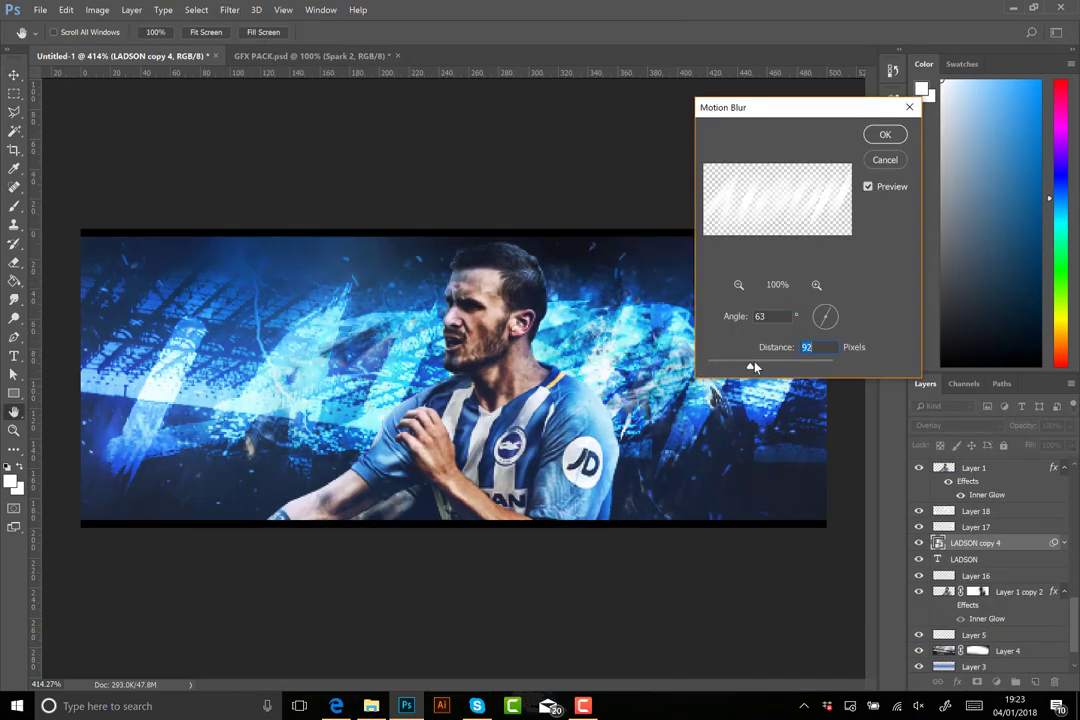
pyautogui.press('Return')
# Make another LADSON copy with Radial Blur at 70% opacity in Soft Light mode
pyautogui.rightClick(964, 588)
pyautogui.press('Escape')
pyautogui.hotkey('ctrl', 'j')
pyautogui.click(232, 9)
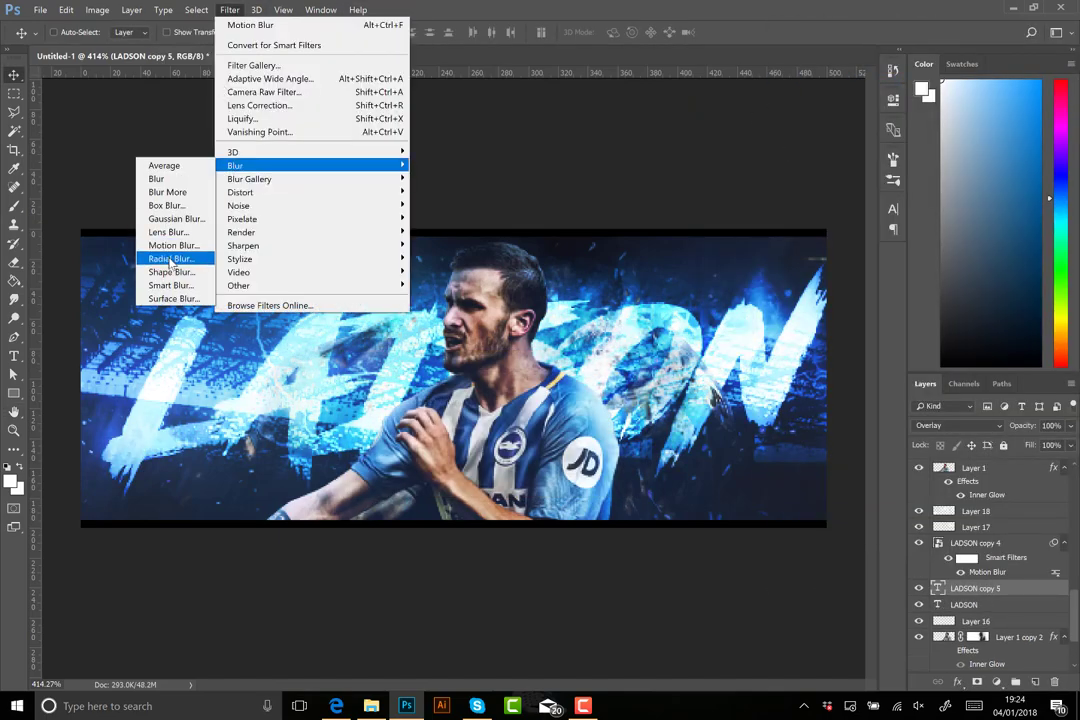
pyautogui.click(169, 258)
pyautogui.click(645, 195)
pyautogui.press('7')
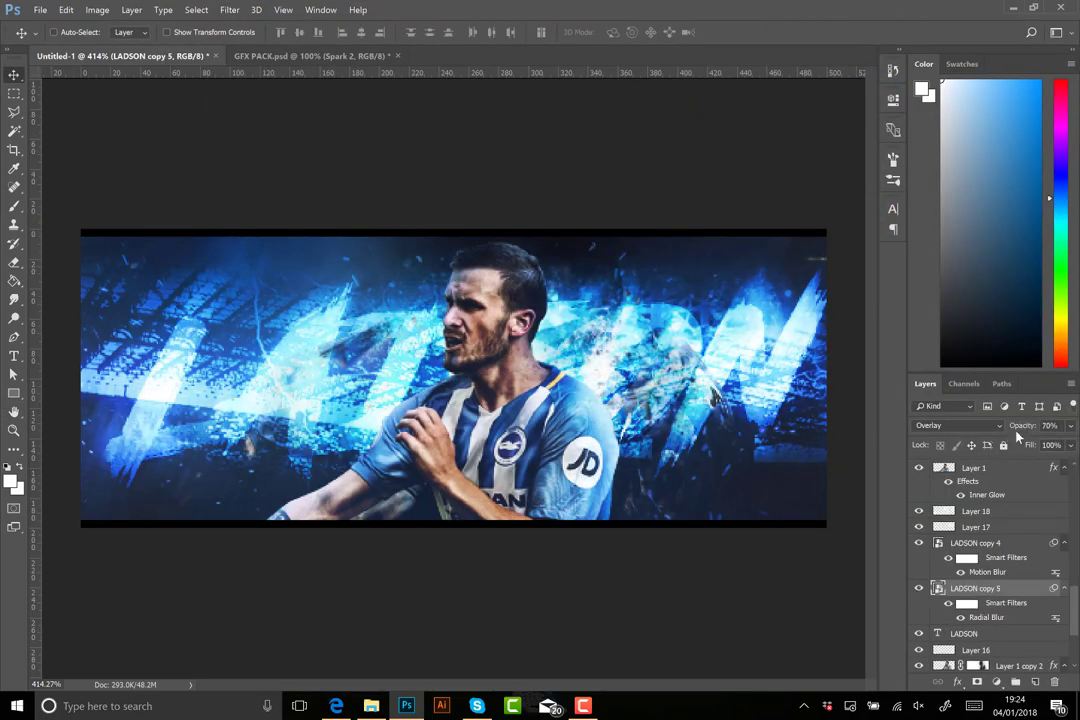
pyautogui.click(958, 425)
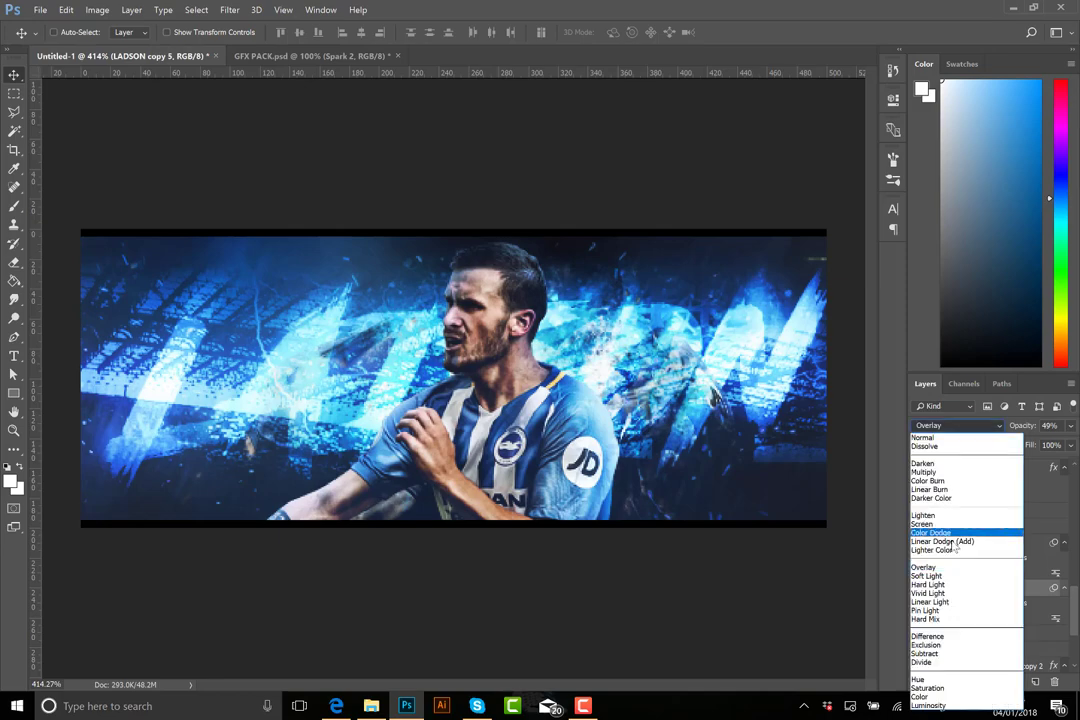
pyautogui.click(940, 553)
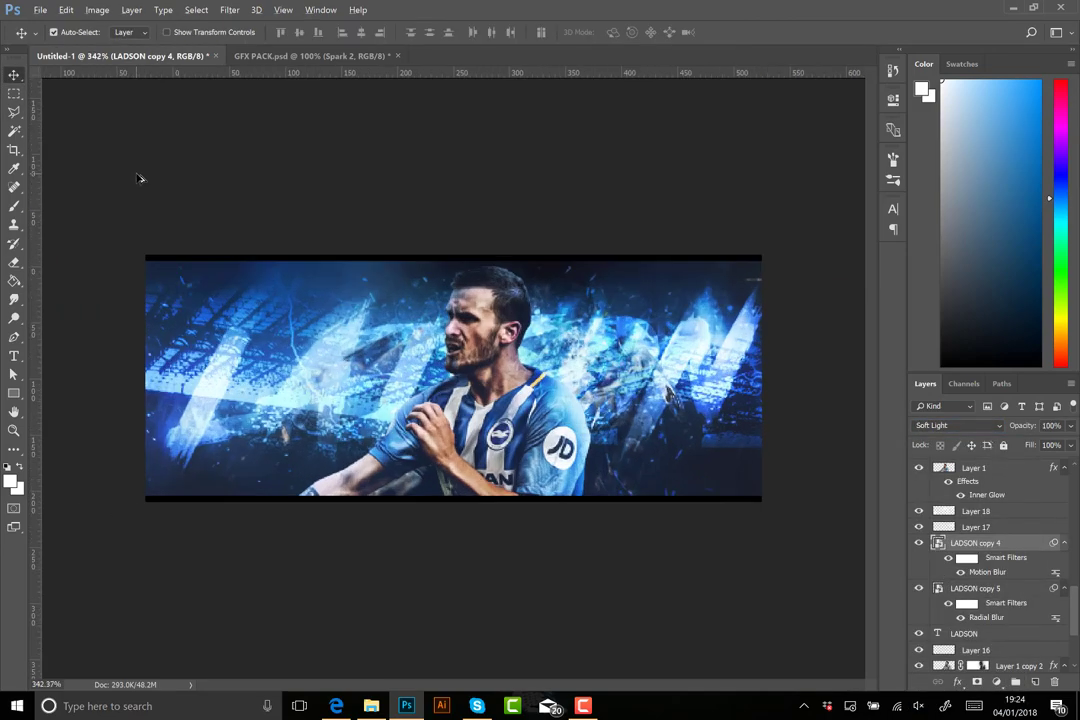
# Add a layer mask to the player's Layer 1 and choose a black scatter brush
pyautogui.scroll(2, 978, 600)
pyautogui.click(973, 547)
pyautogui.click(996, 681)
pyautogui.press('b')
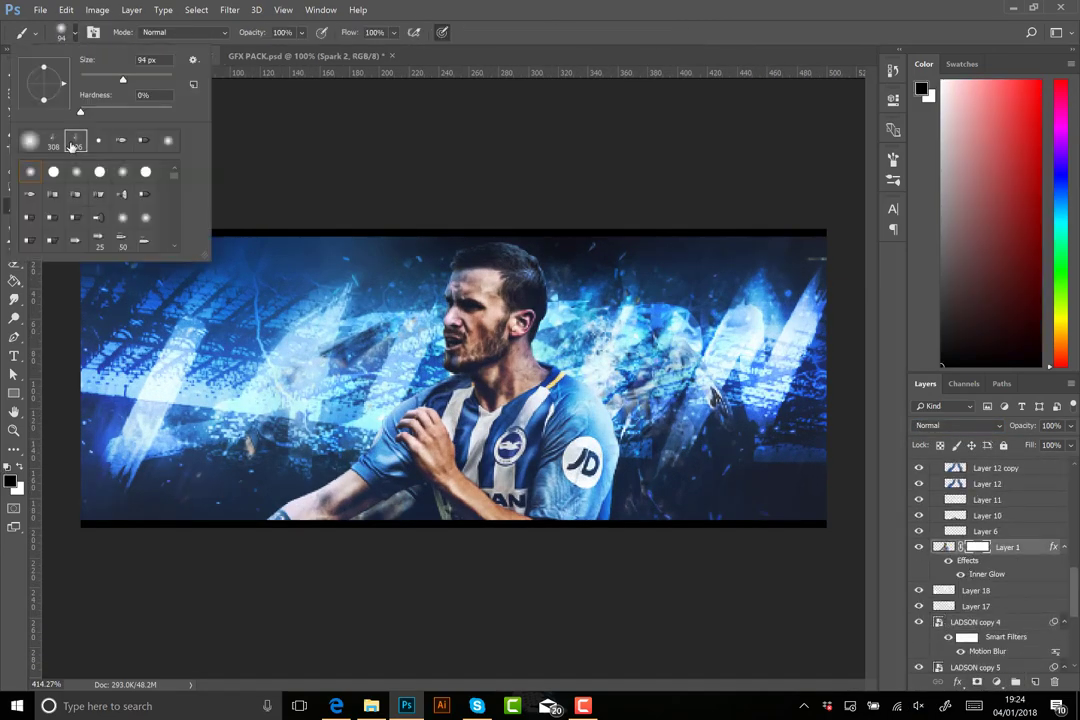
pyautogui.click(75, 32)
# Adjust the scatter brush settings, paint the mask, and return to the Move tool
pyautogui.scroll(3, 407, 250)
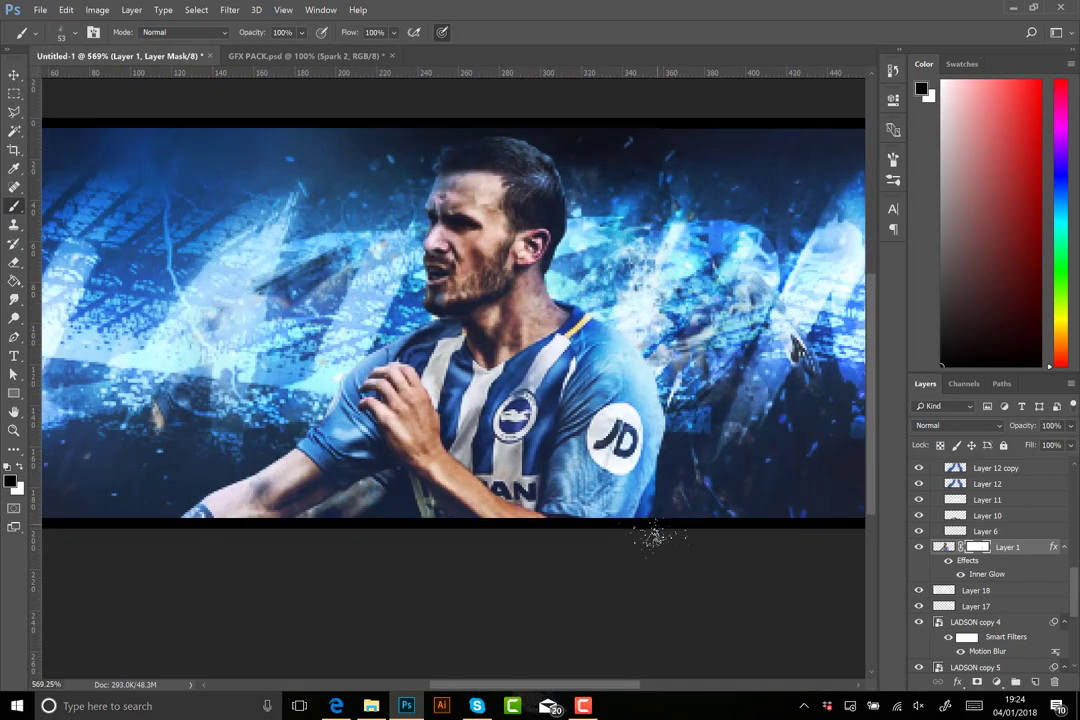
pyautogui.press('F5')
pyautogui.click(869, 153)
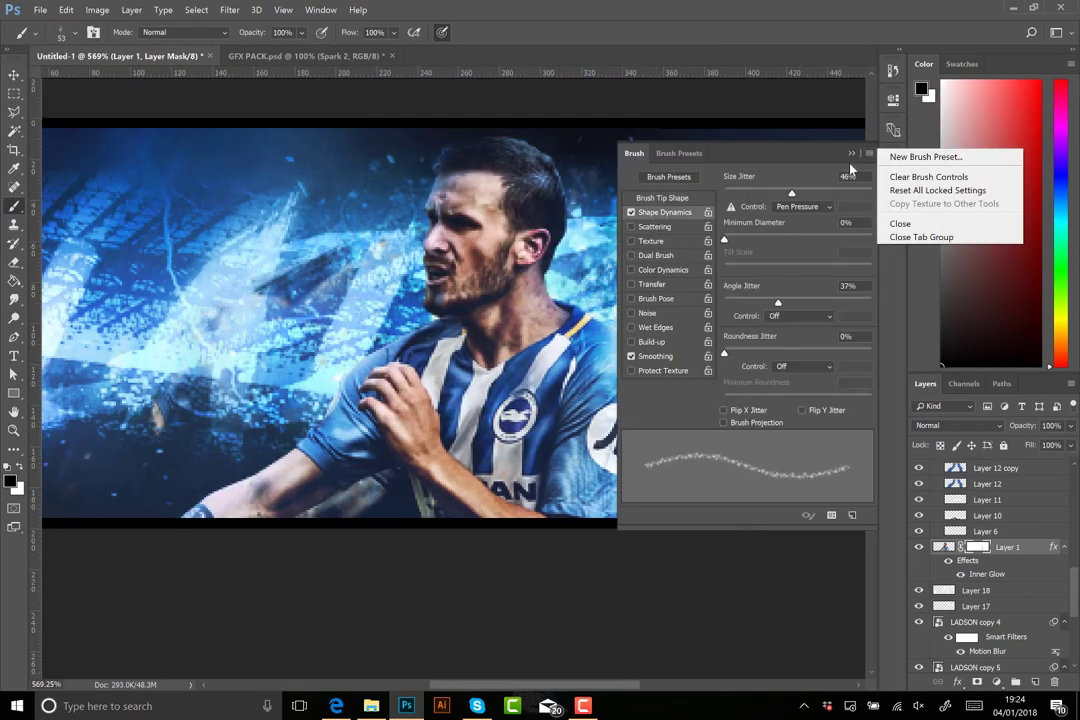
pyautogui.click(895, 222)
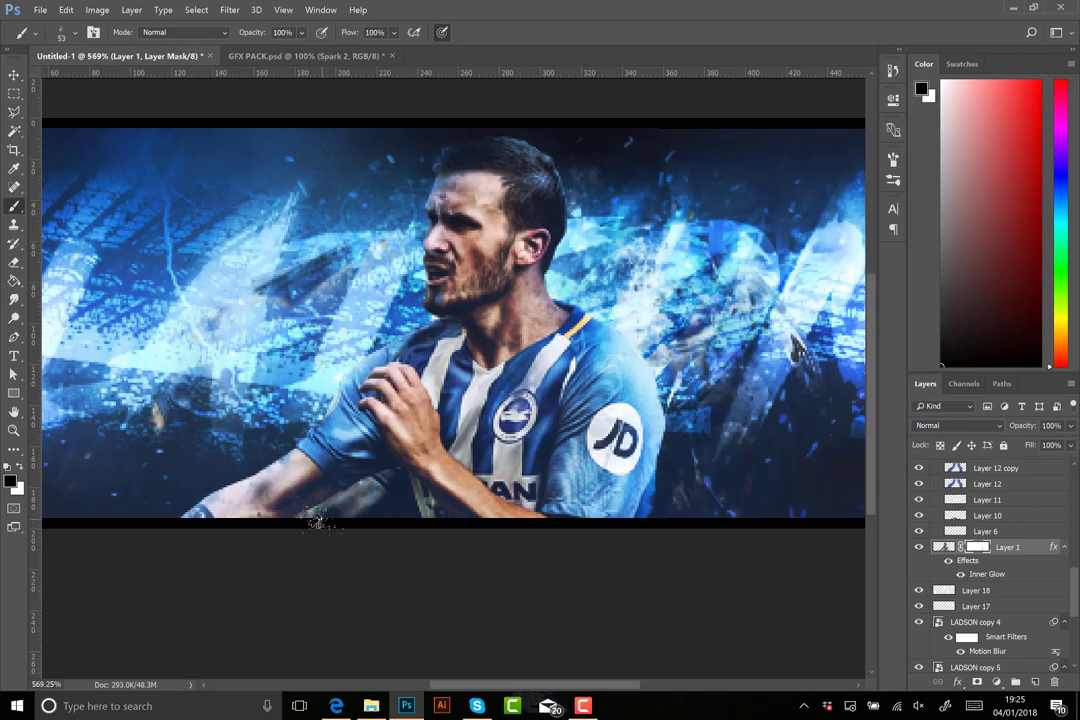
pyautogui.scroll(-2, 532, 296)
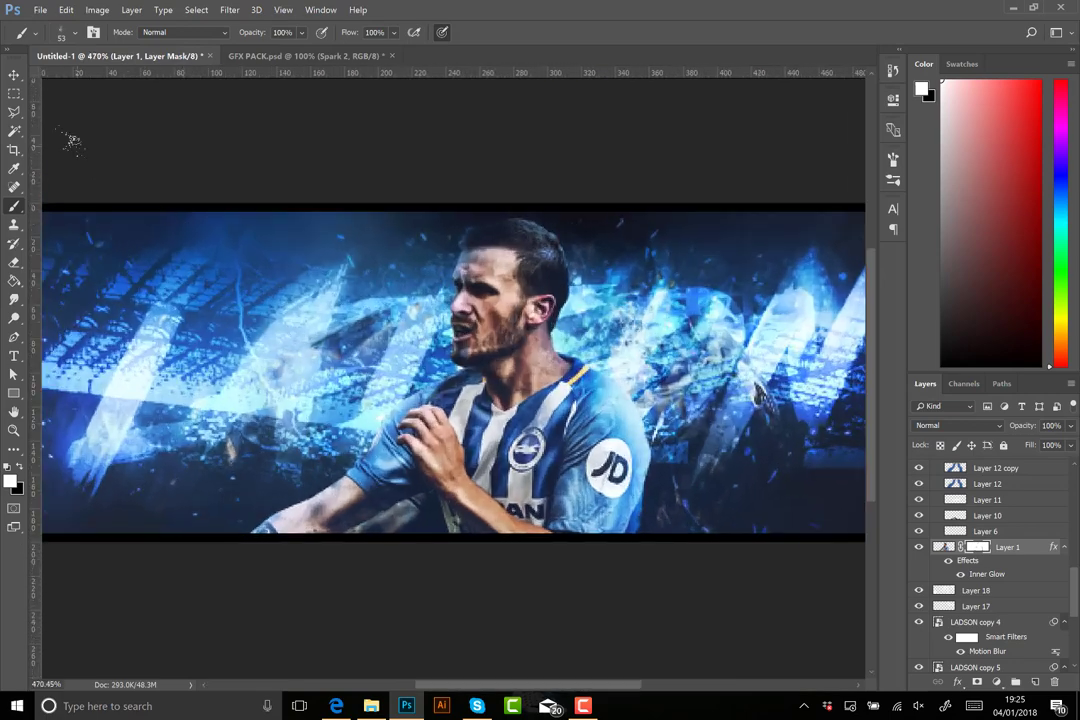
pyautogui.press('v')
pyautogui.scroll(-1, 532, 296)
pyautogui.scroll(-5, 990, 572)
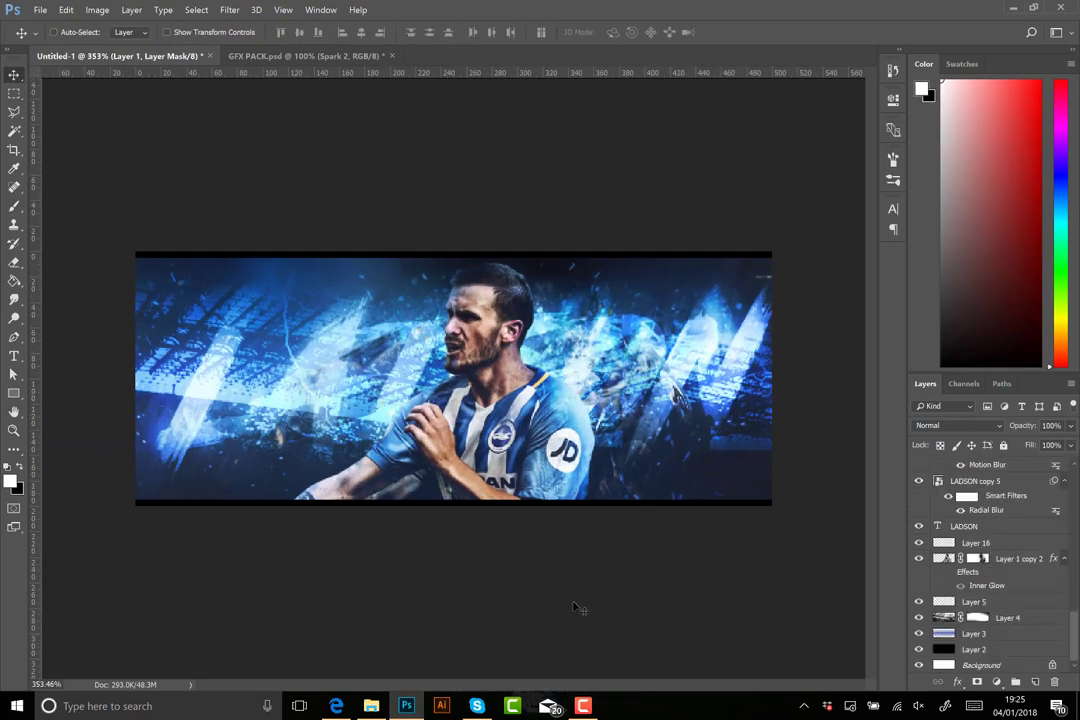